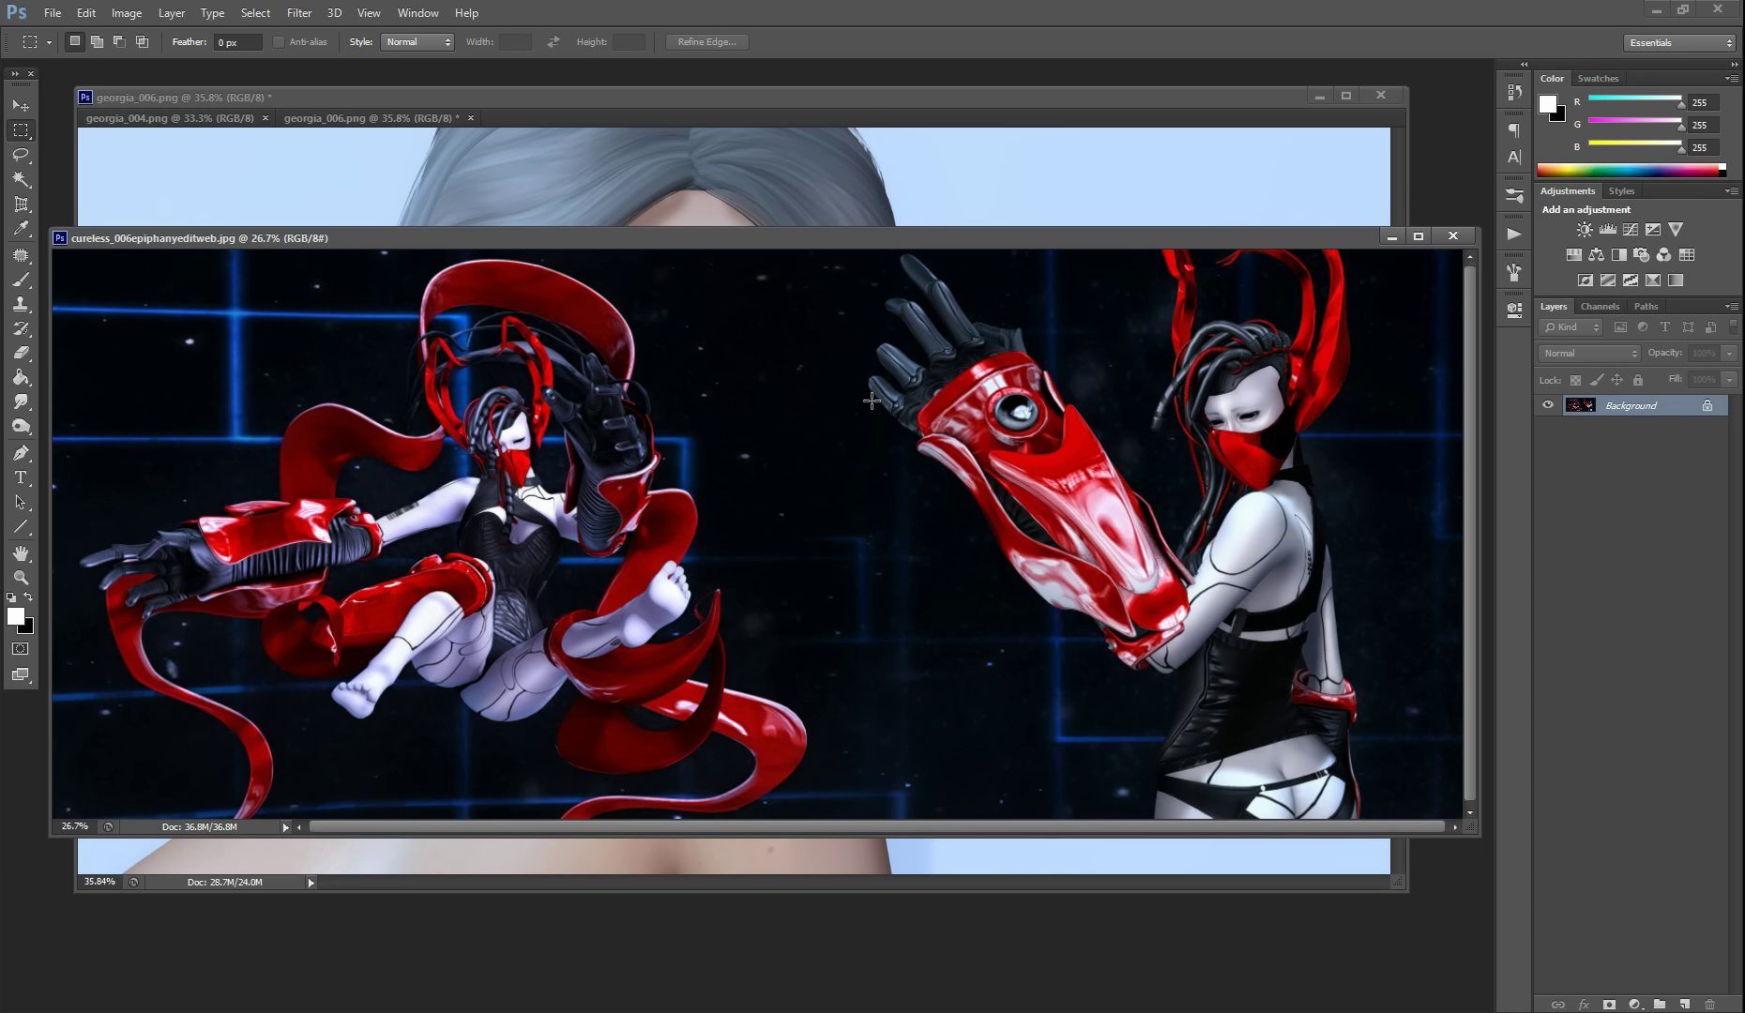
Close the cureless image and compare the georgia_004 and georgia_006 portraits, ending on georgia_006.
{"action": "left_click", "coordinate": [1455, 237]}
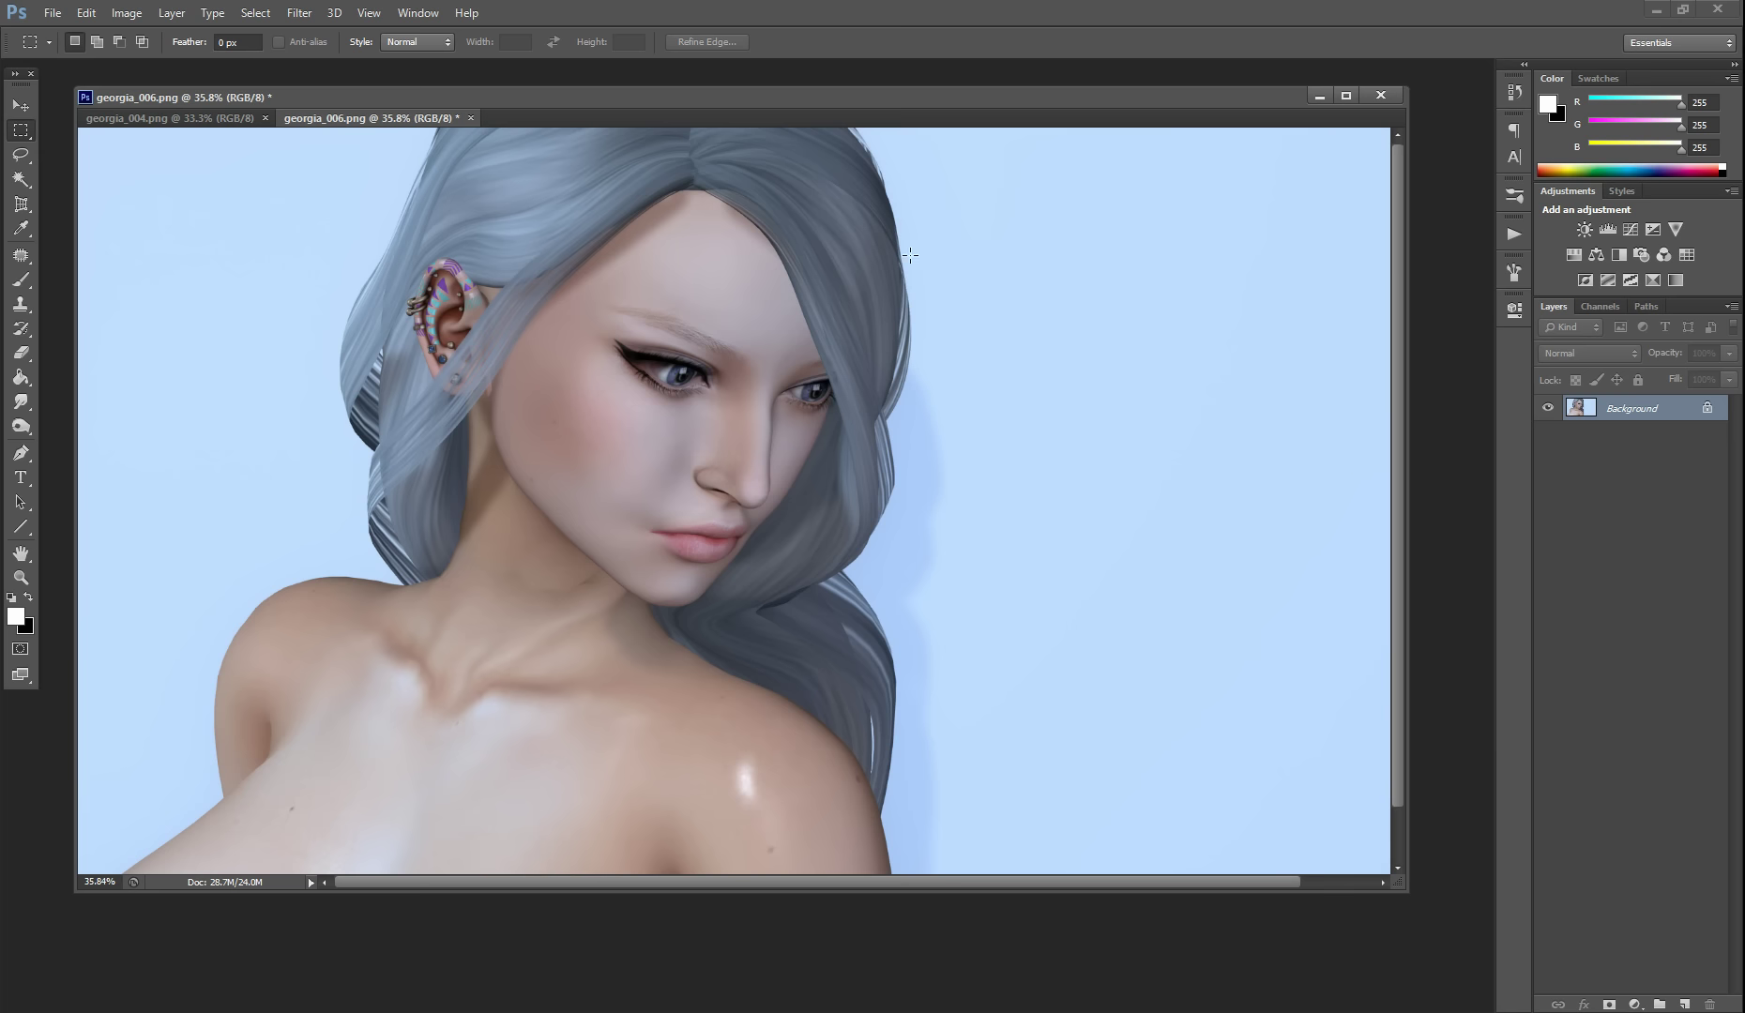
{"action": "left_click", "coordinate": [162, 118]}
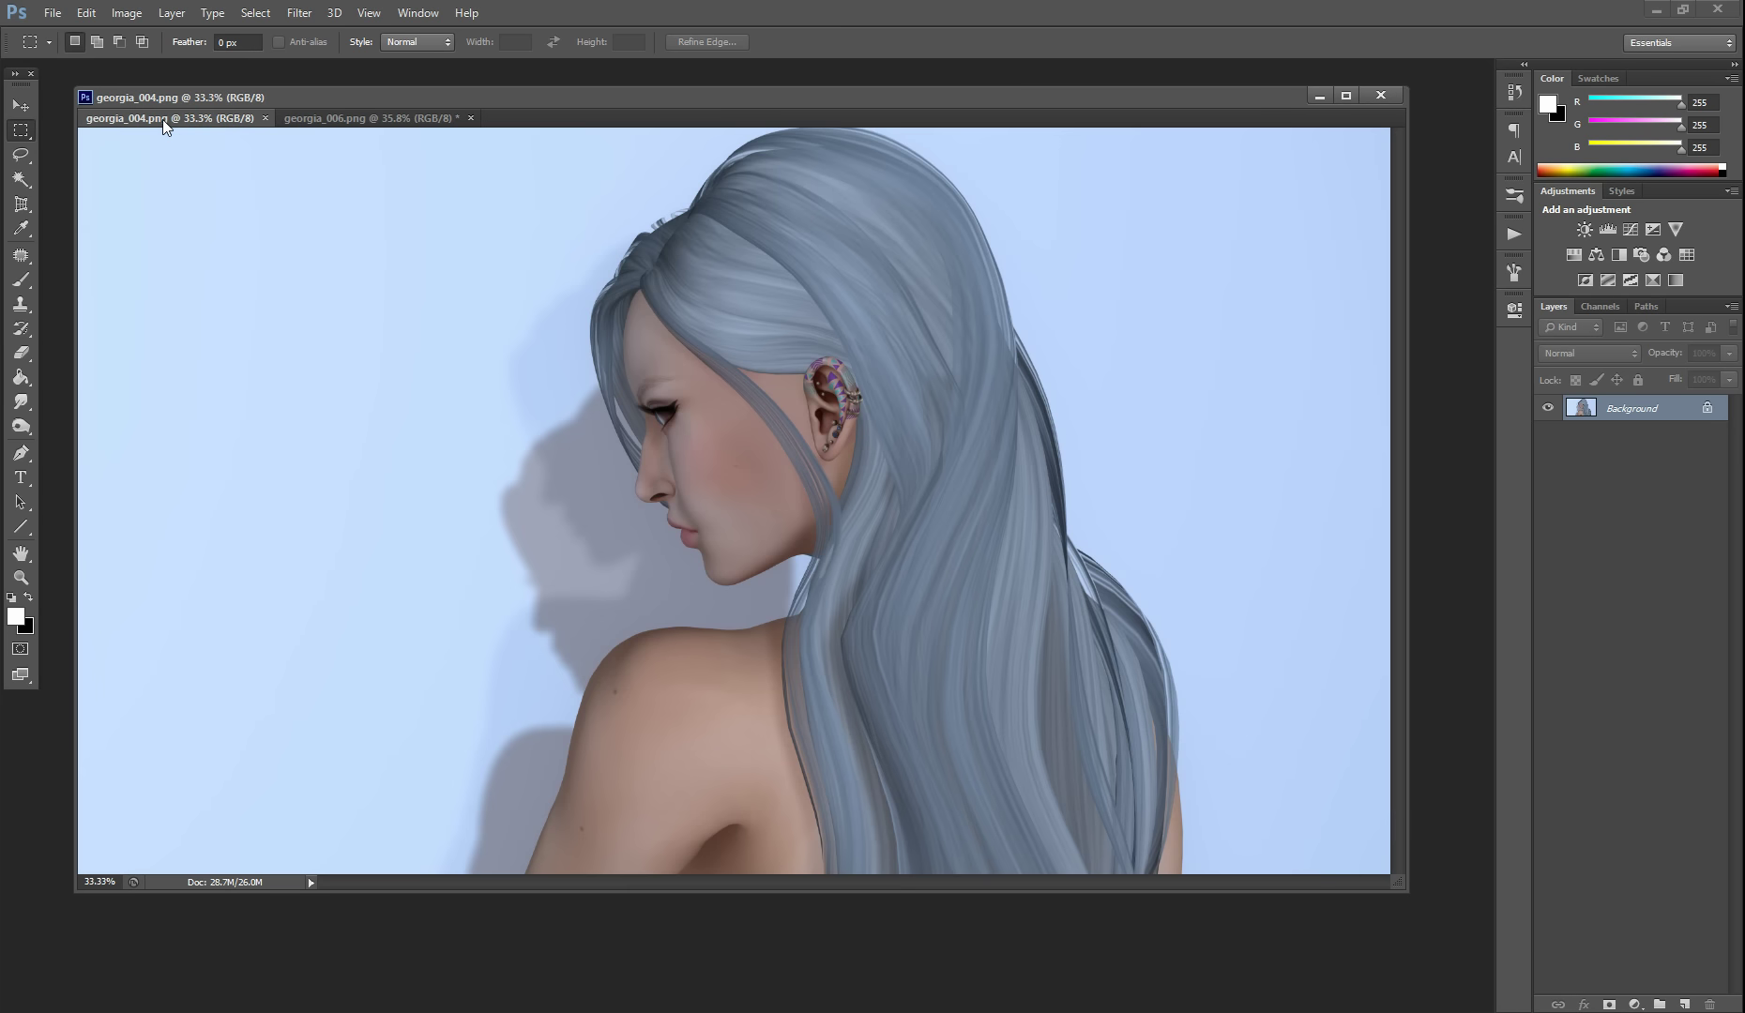
{"action": "left_click", "coordinate": [333, 119]}
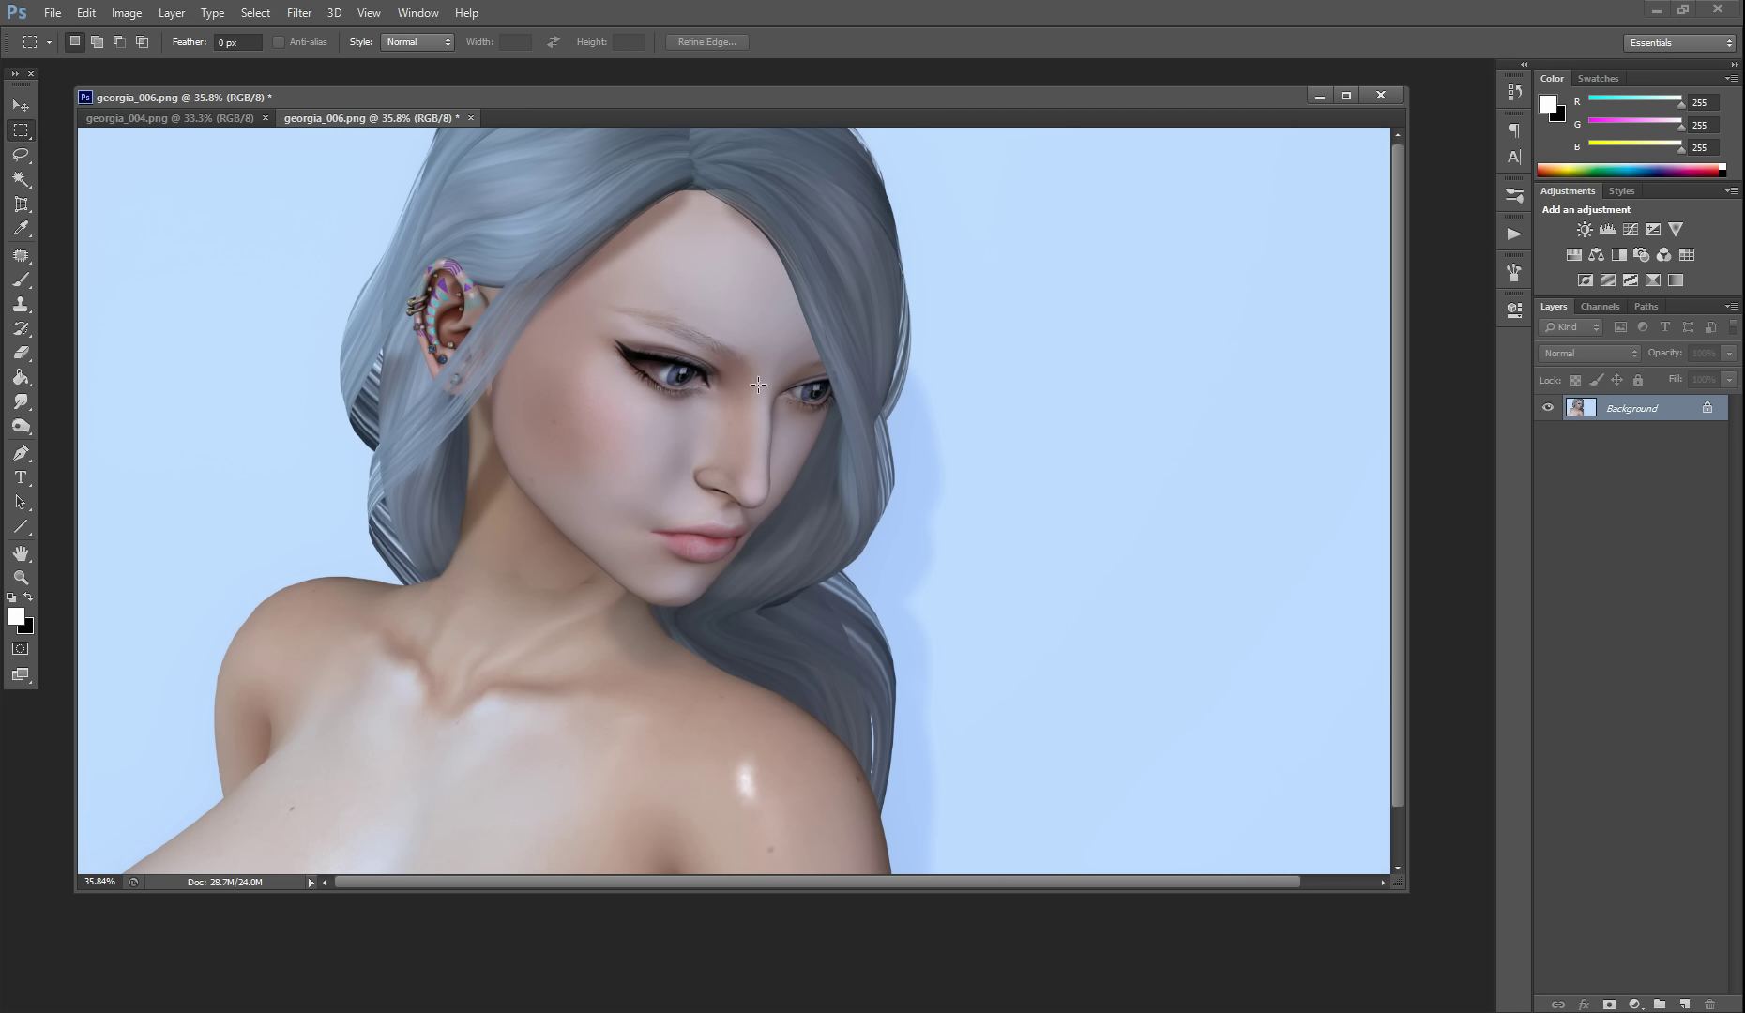
{"action": "left_click", "coordinate": [171, 115]}
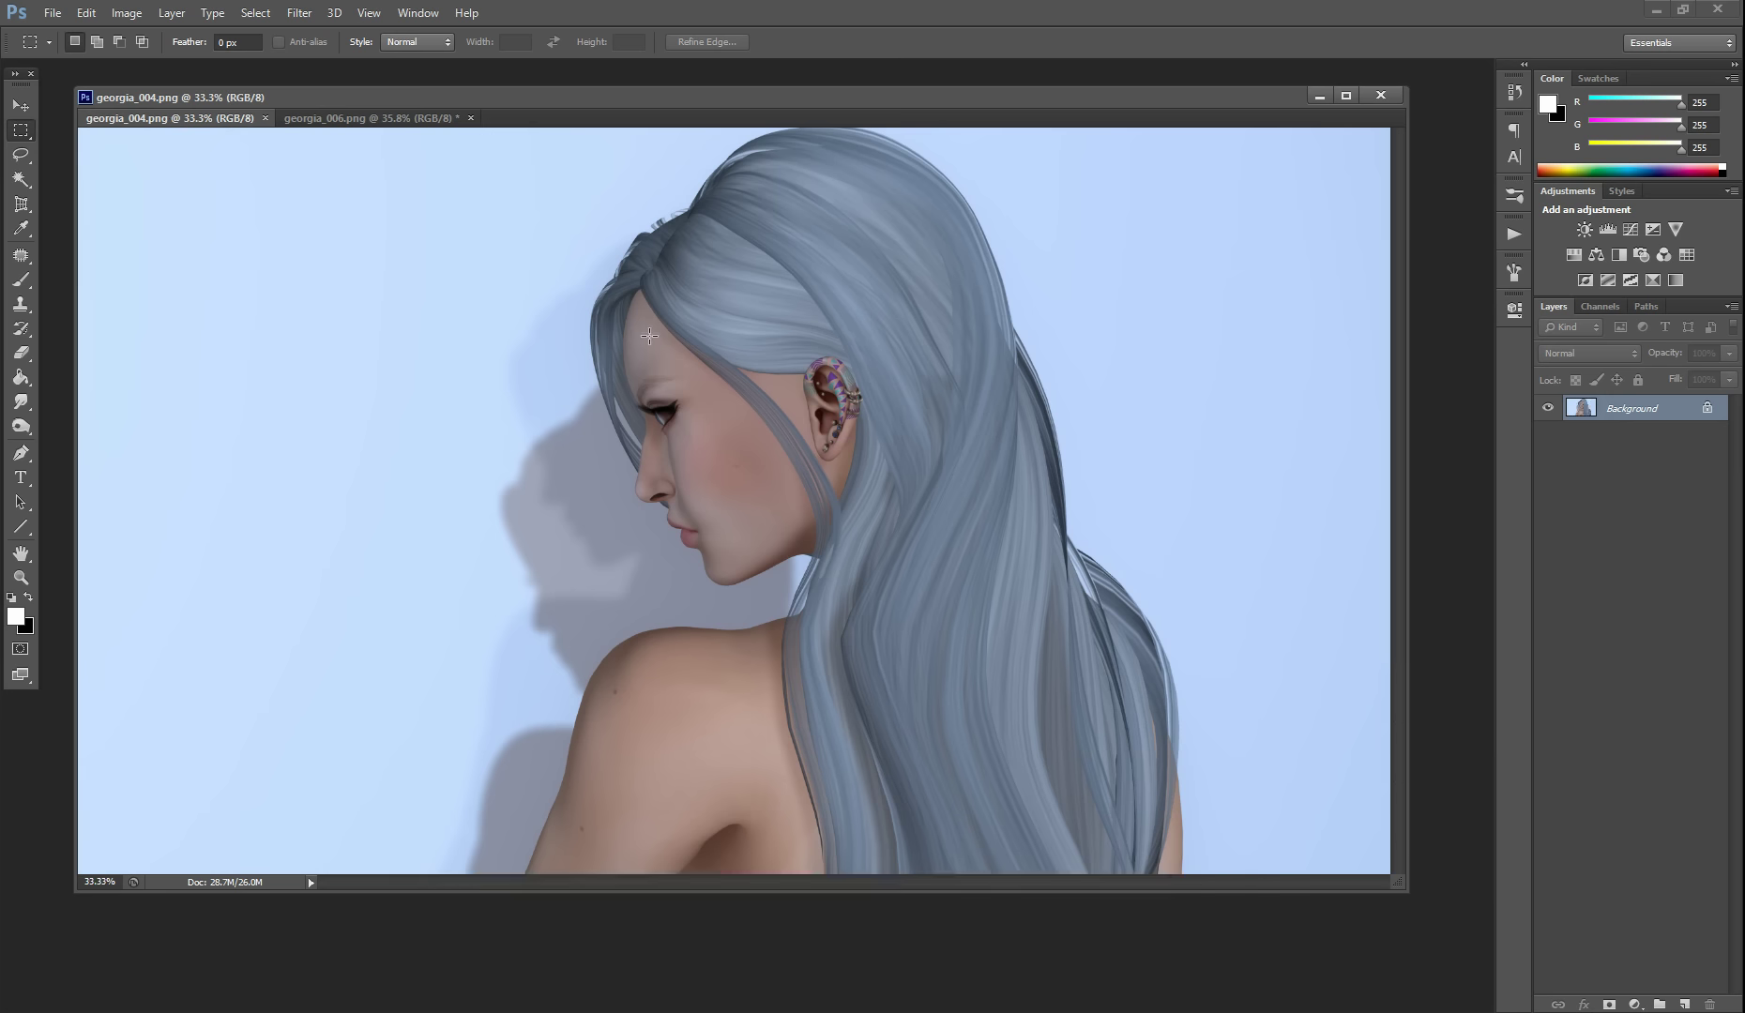
{"action": "left_click", "coordinate": [340, 116]}
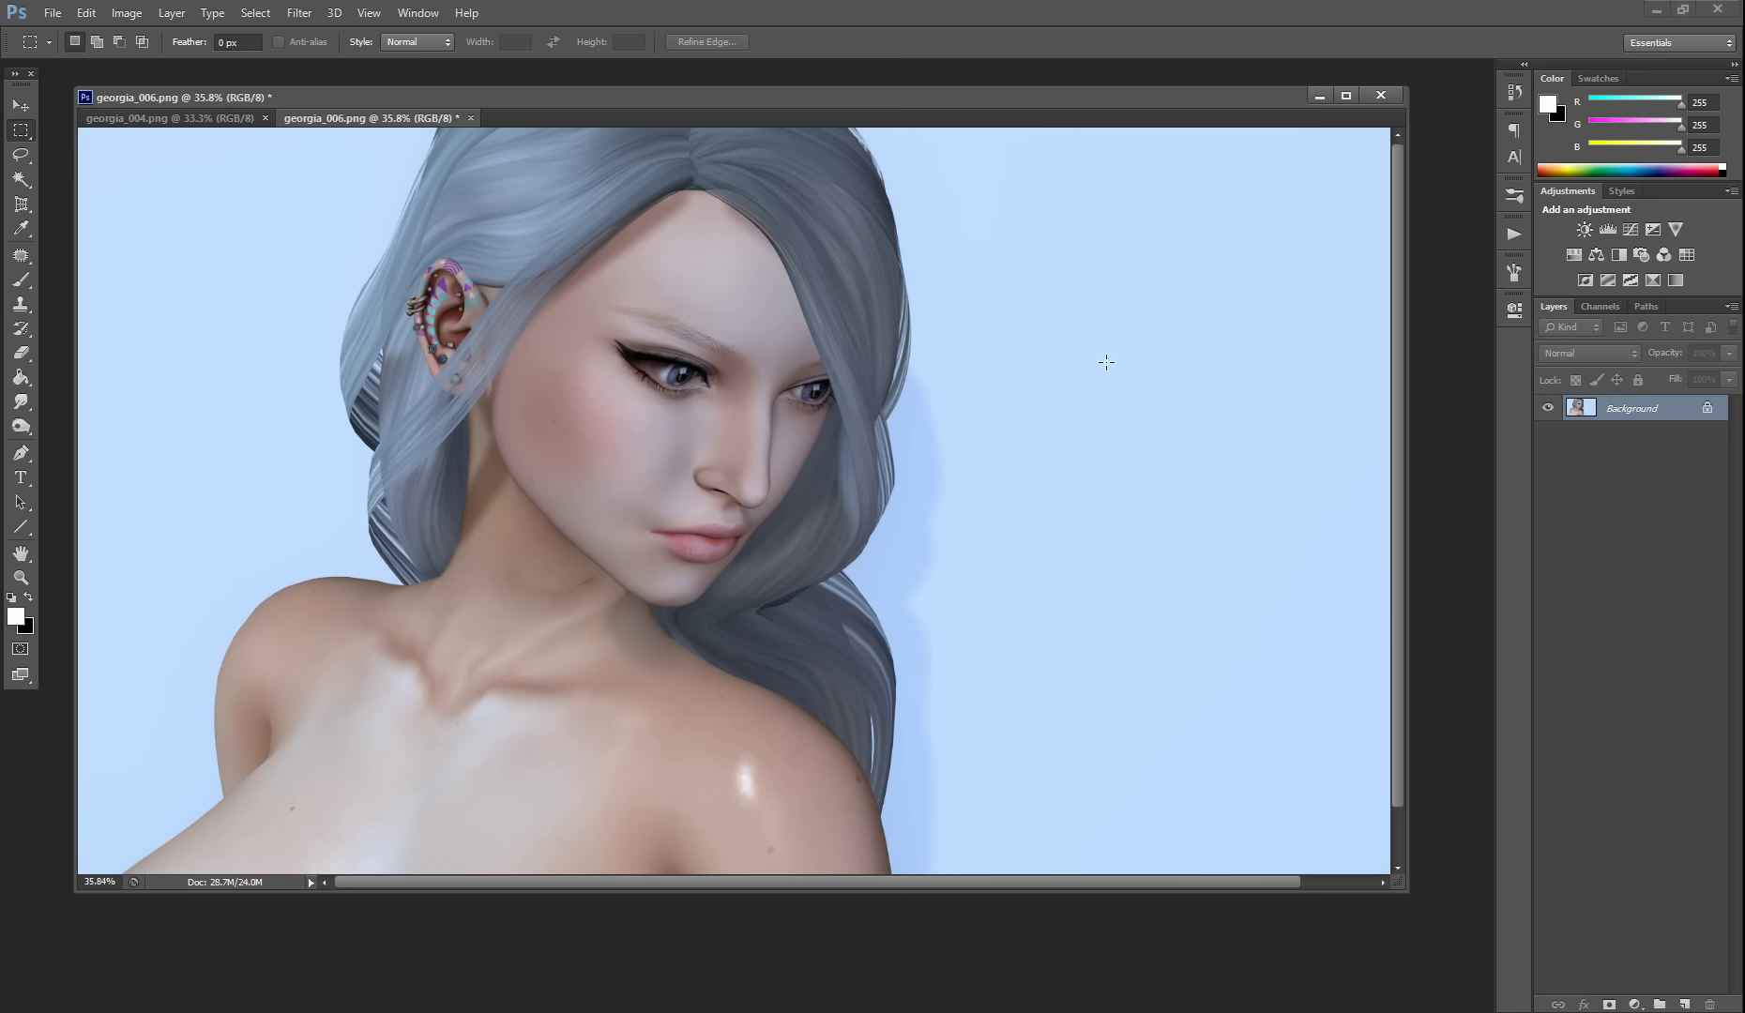
Preview georgia_006 before the flip in History, then restore its flipped, flattened state.
{"action": "left_click", "coordinate": [1512, 90]}
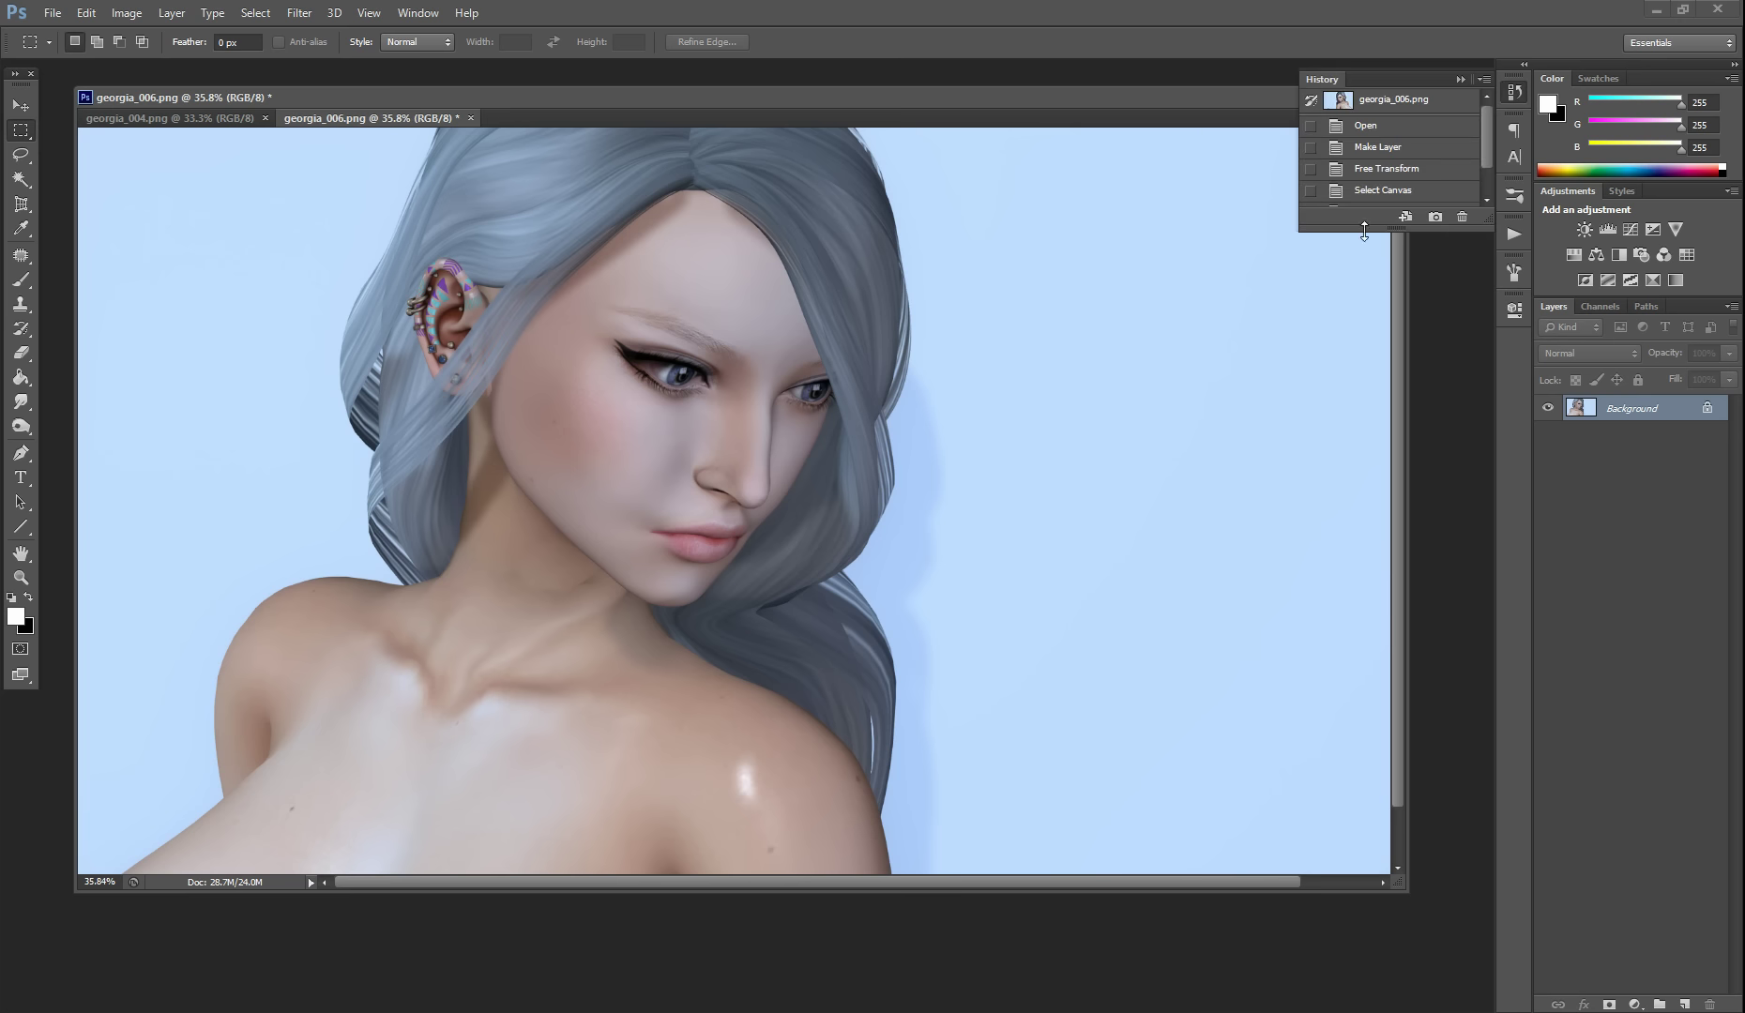
{"action": "scroll", "coordinate": [1391, 188], "scroll_direction": "down", "scroll_amount": 2}
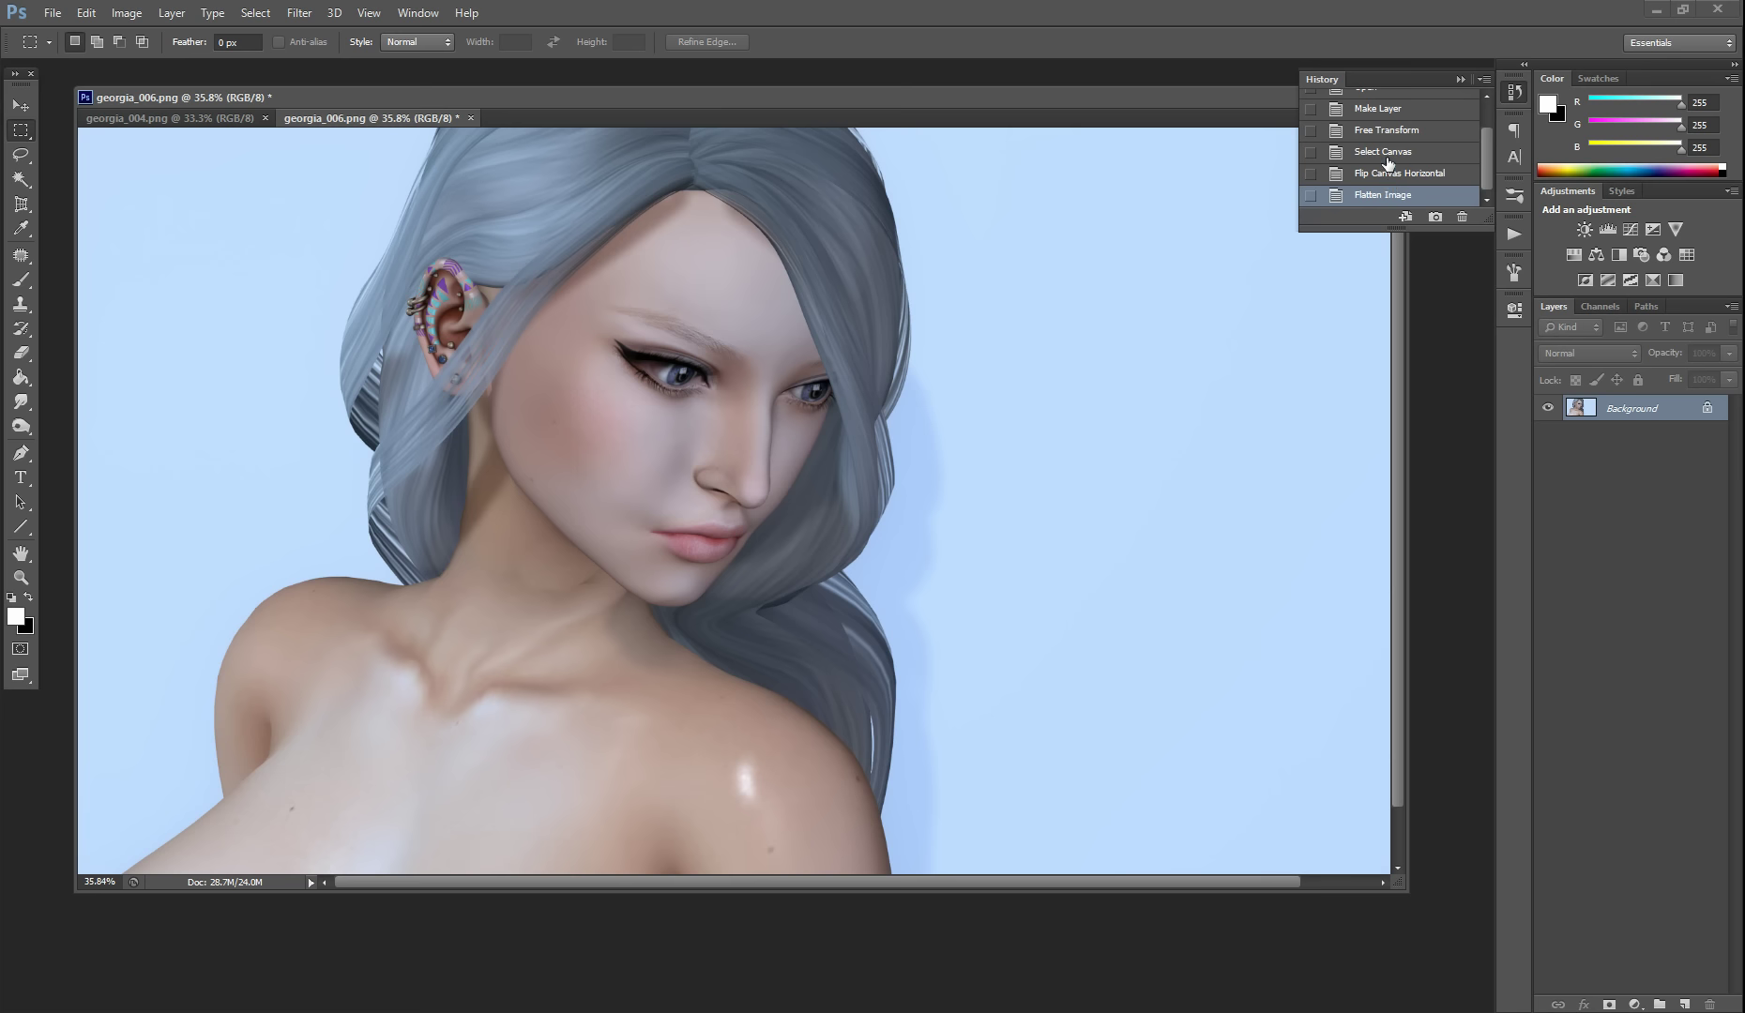
{"action": "left_click", "coordinate": [1387, 156]}
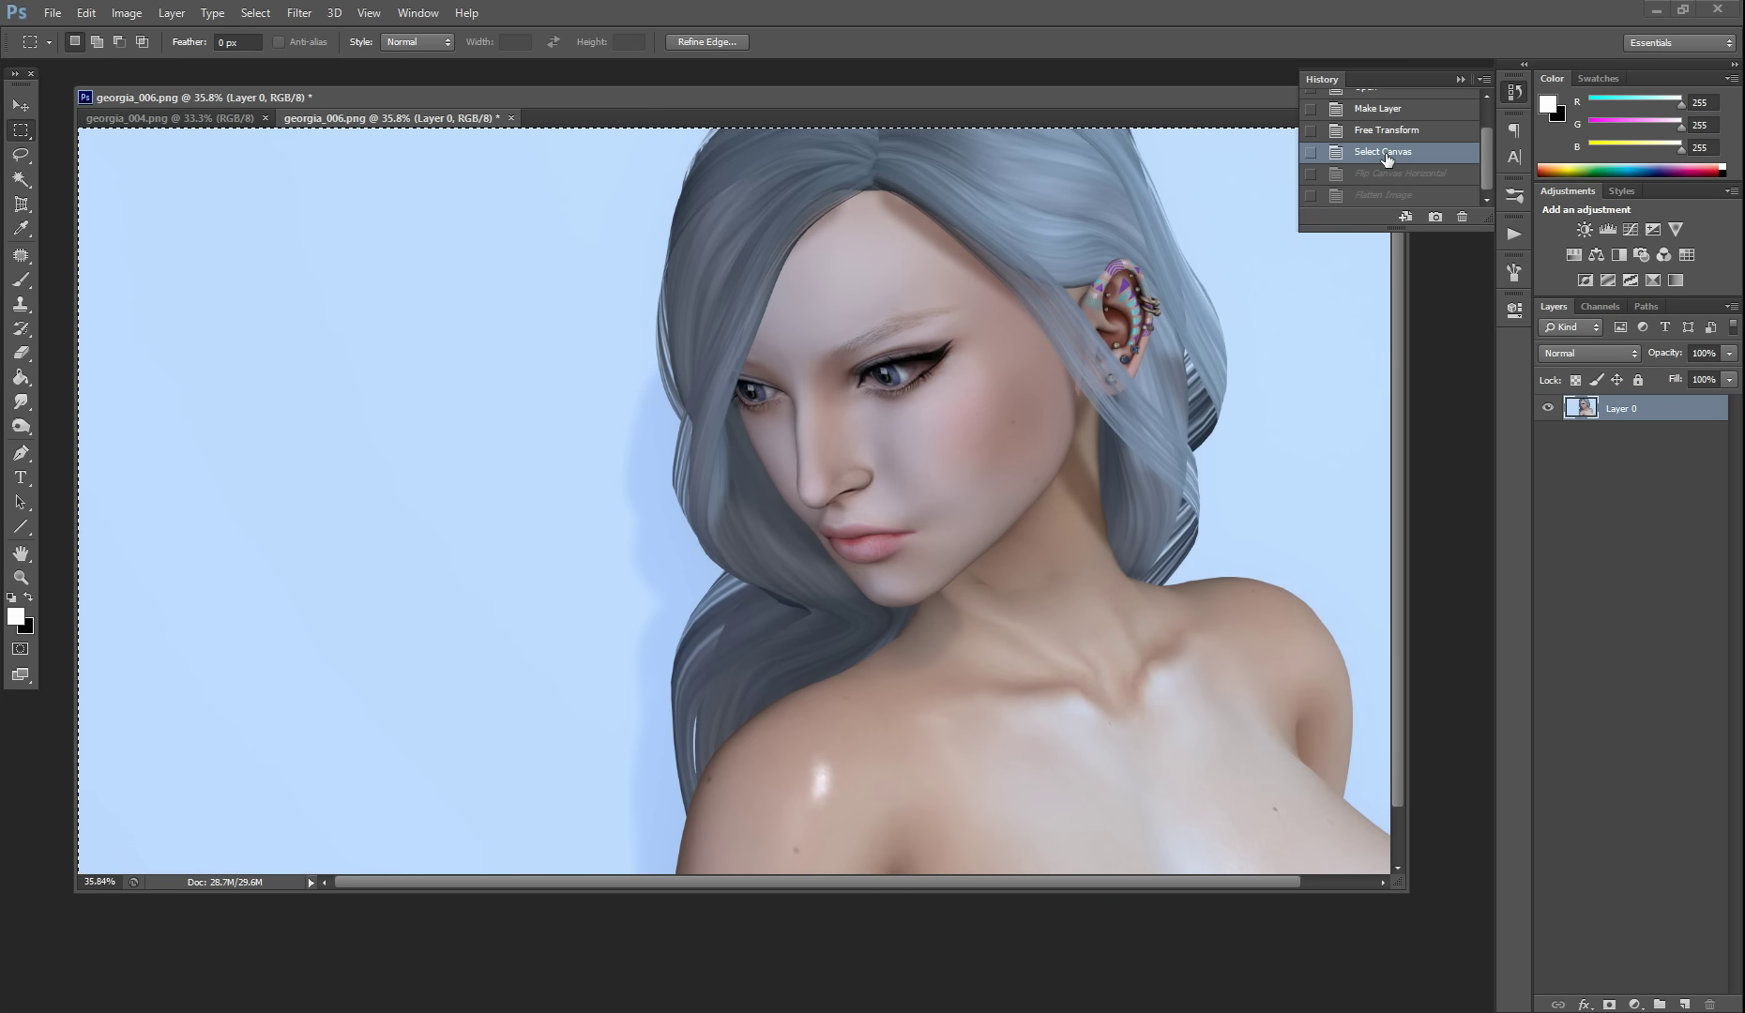
{"action": "left_click", "coordinate": [1377, 199]}
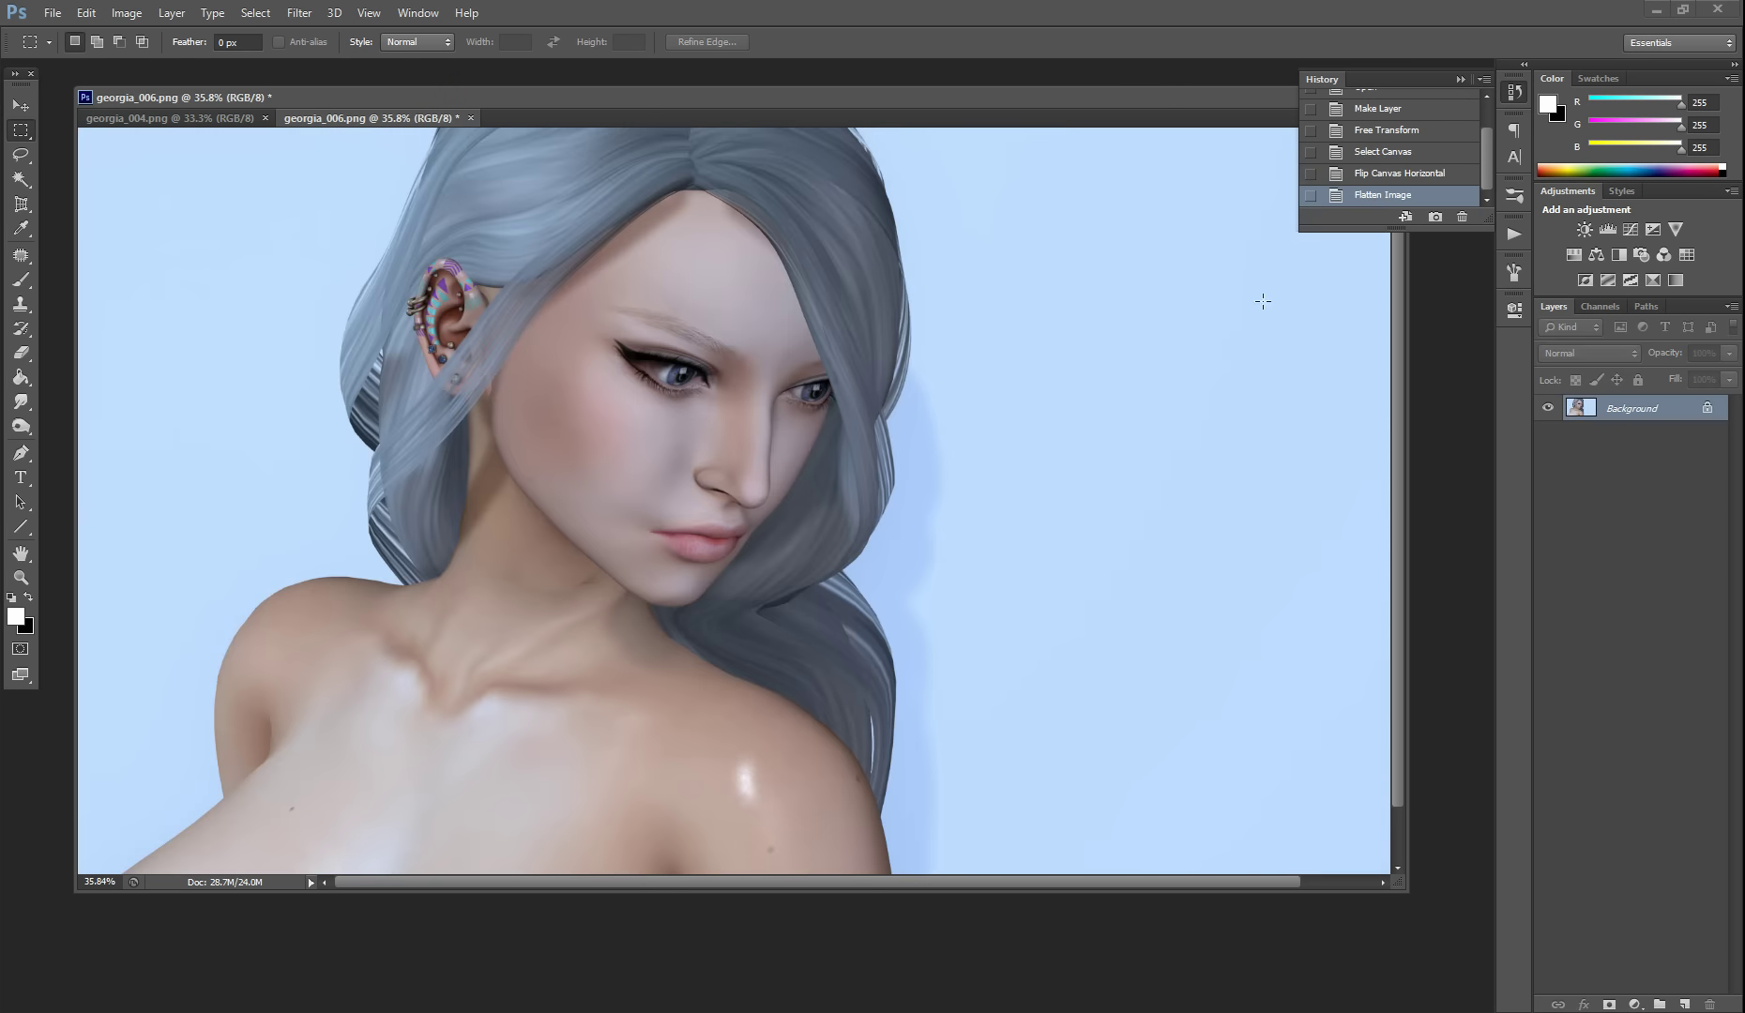
Glance at georgia_004, collapse the History panel, and return to georgia_006.
{"action": "left_click", "coordinate": [145, 120]}
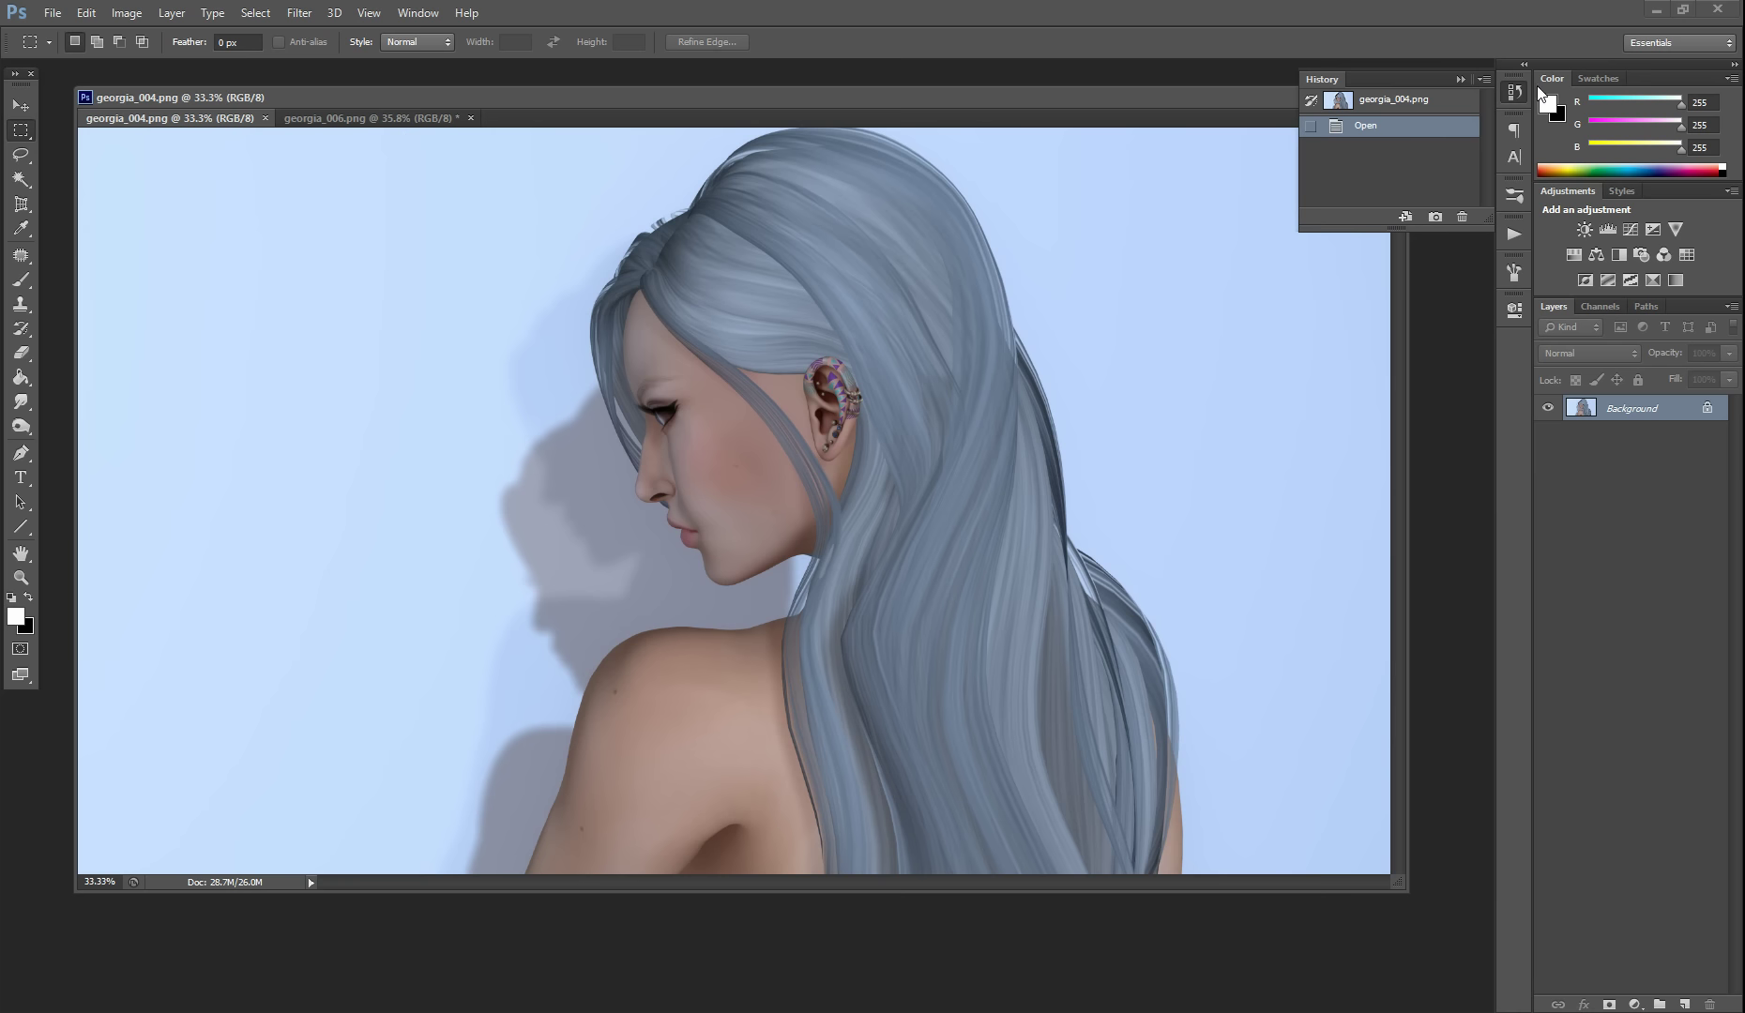
{"action": "left_click", "coordinate": [1501, 85]}
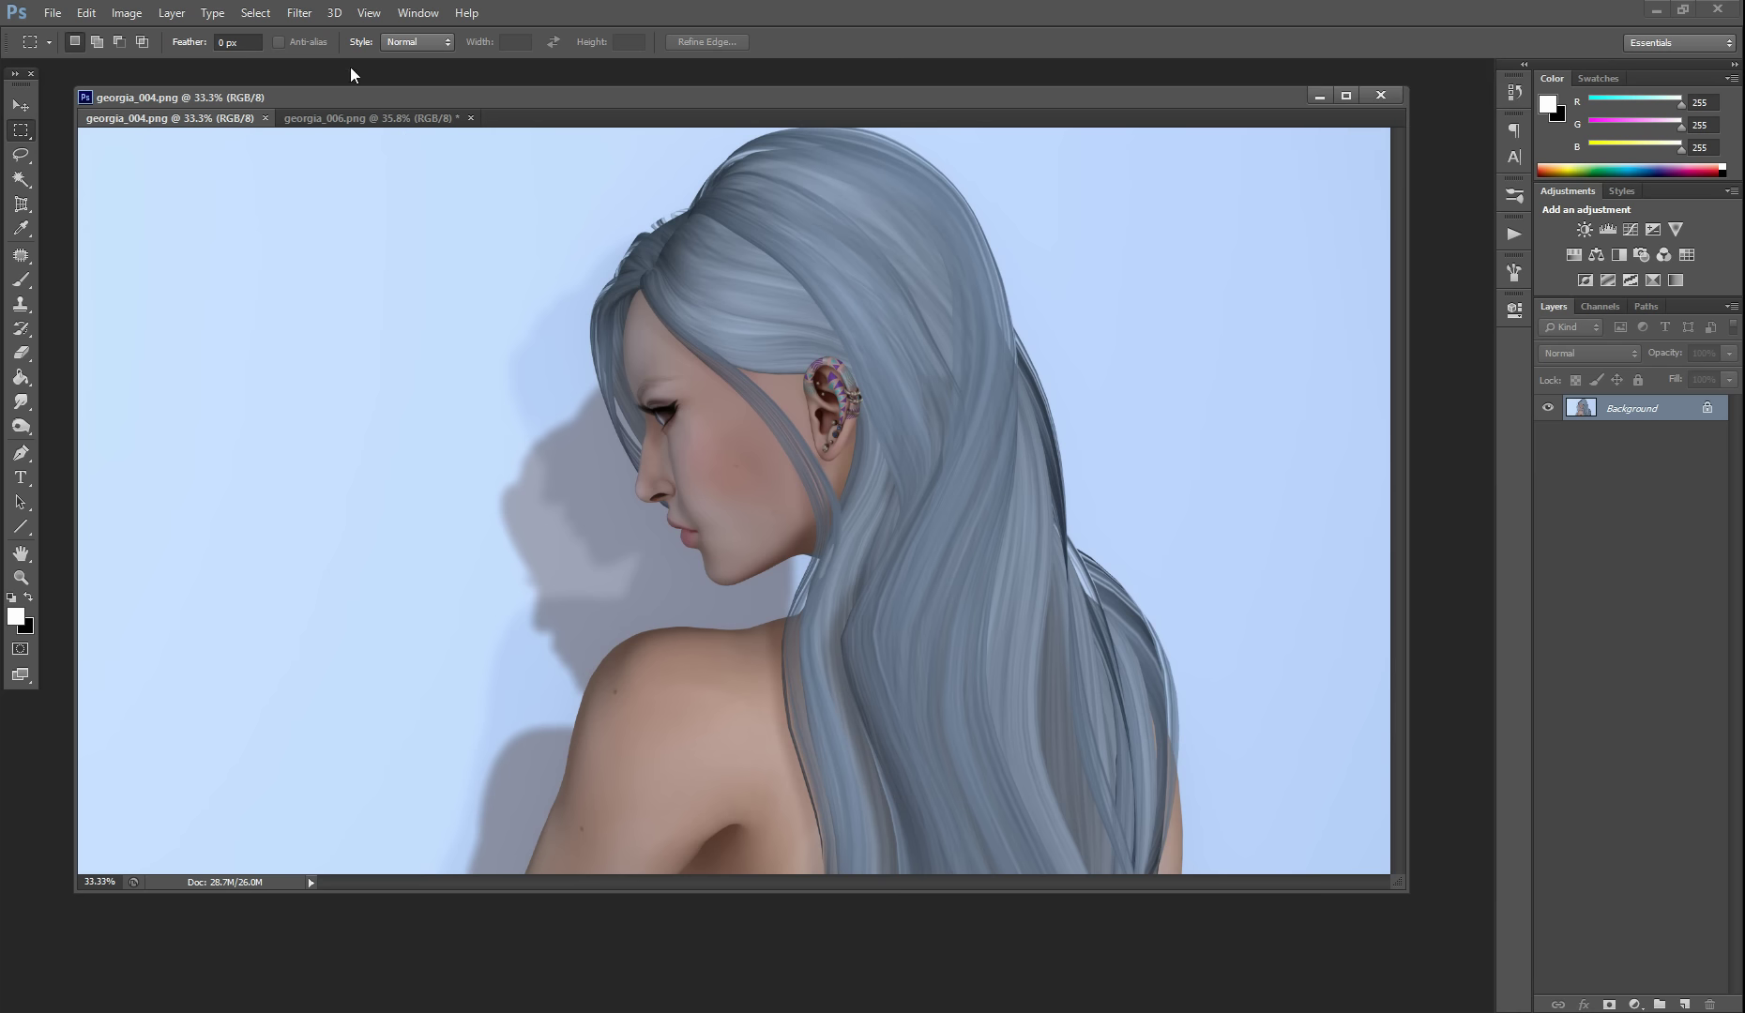
{"action": "left_click", "coordinate": [349, 118]}
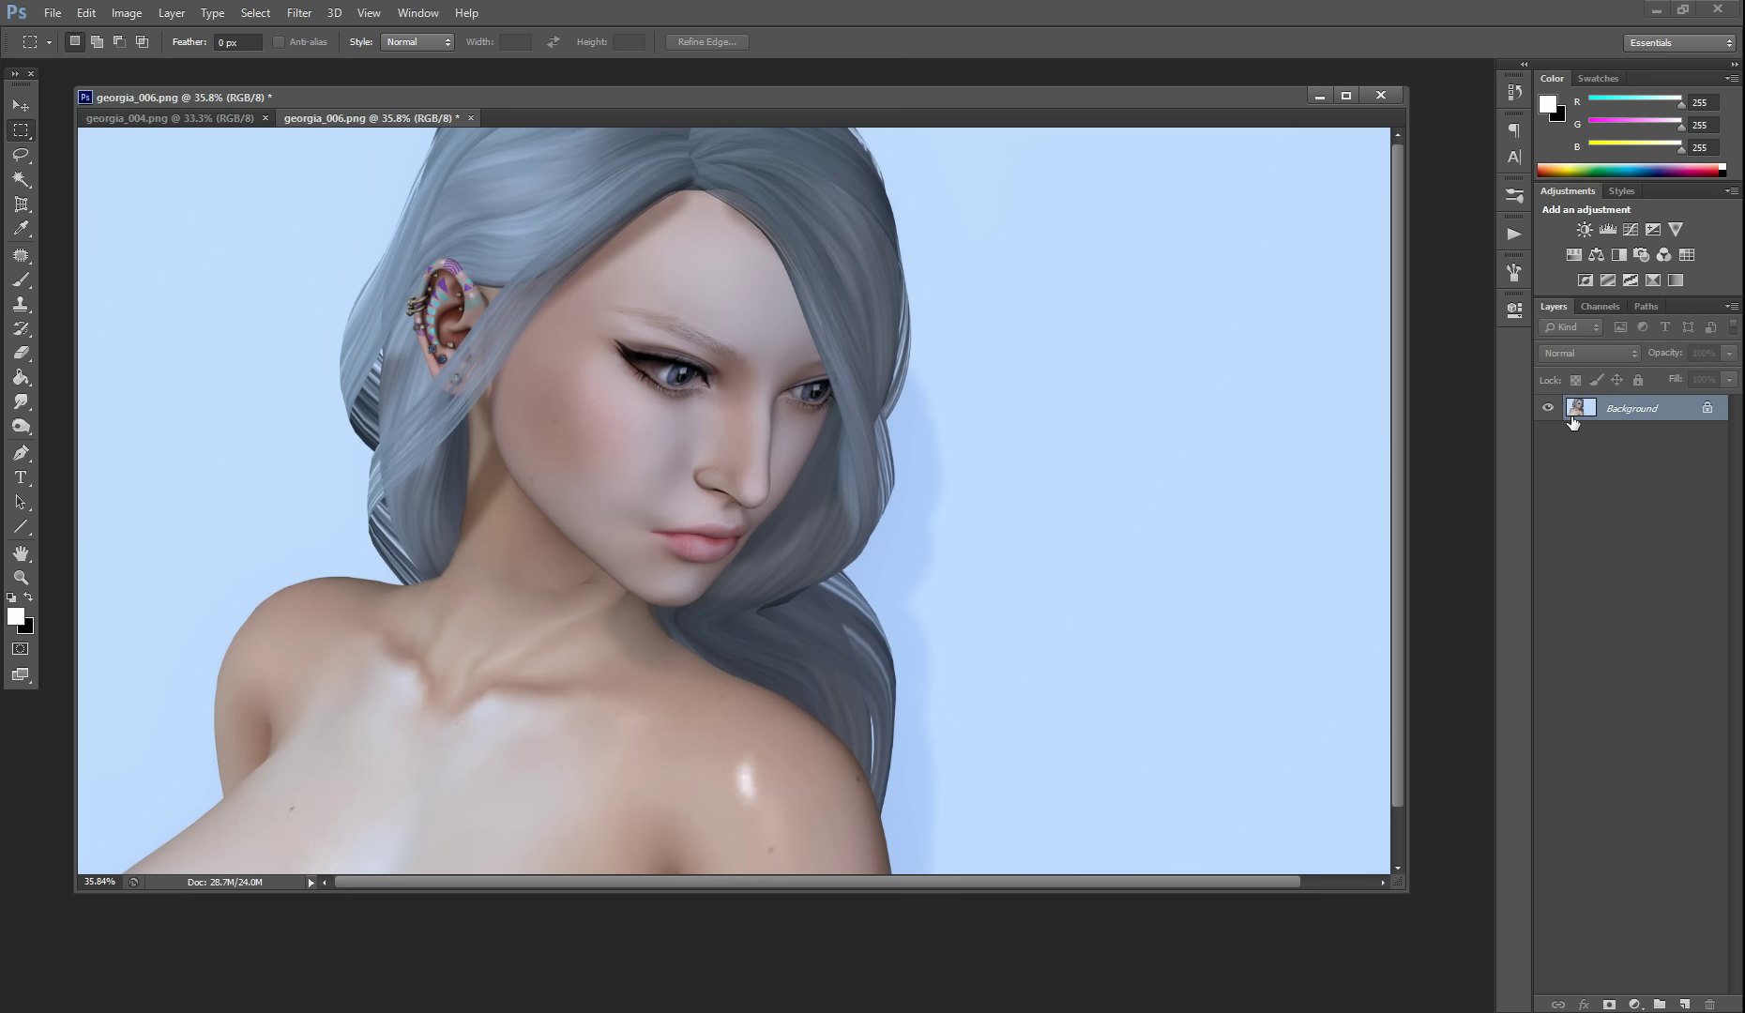
Convert georgia_006's locked Background into an editable layer named Layer 0.
{"action": "double_click", "coordinate": [1670, 407]}
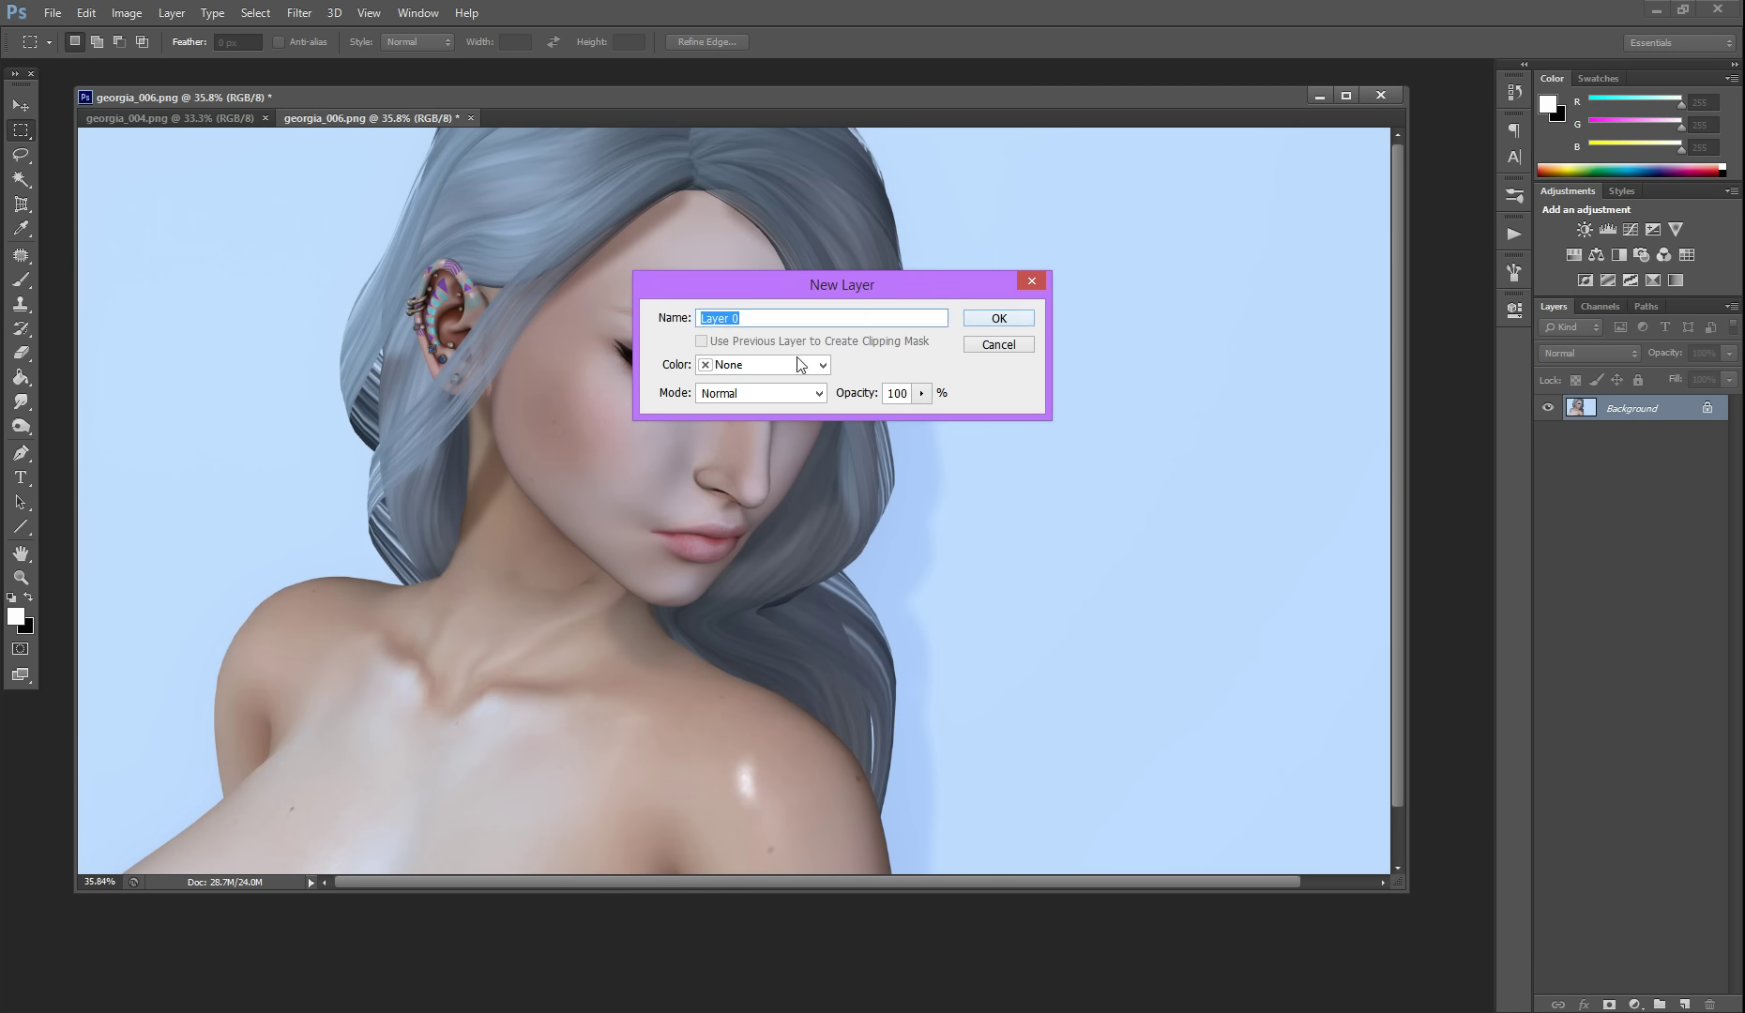
{"action": "left_click", "coordinate": [1026, 322]}
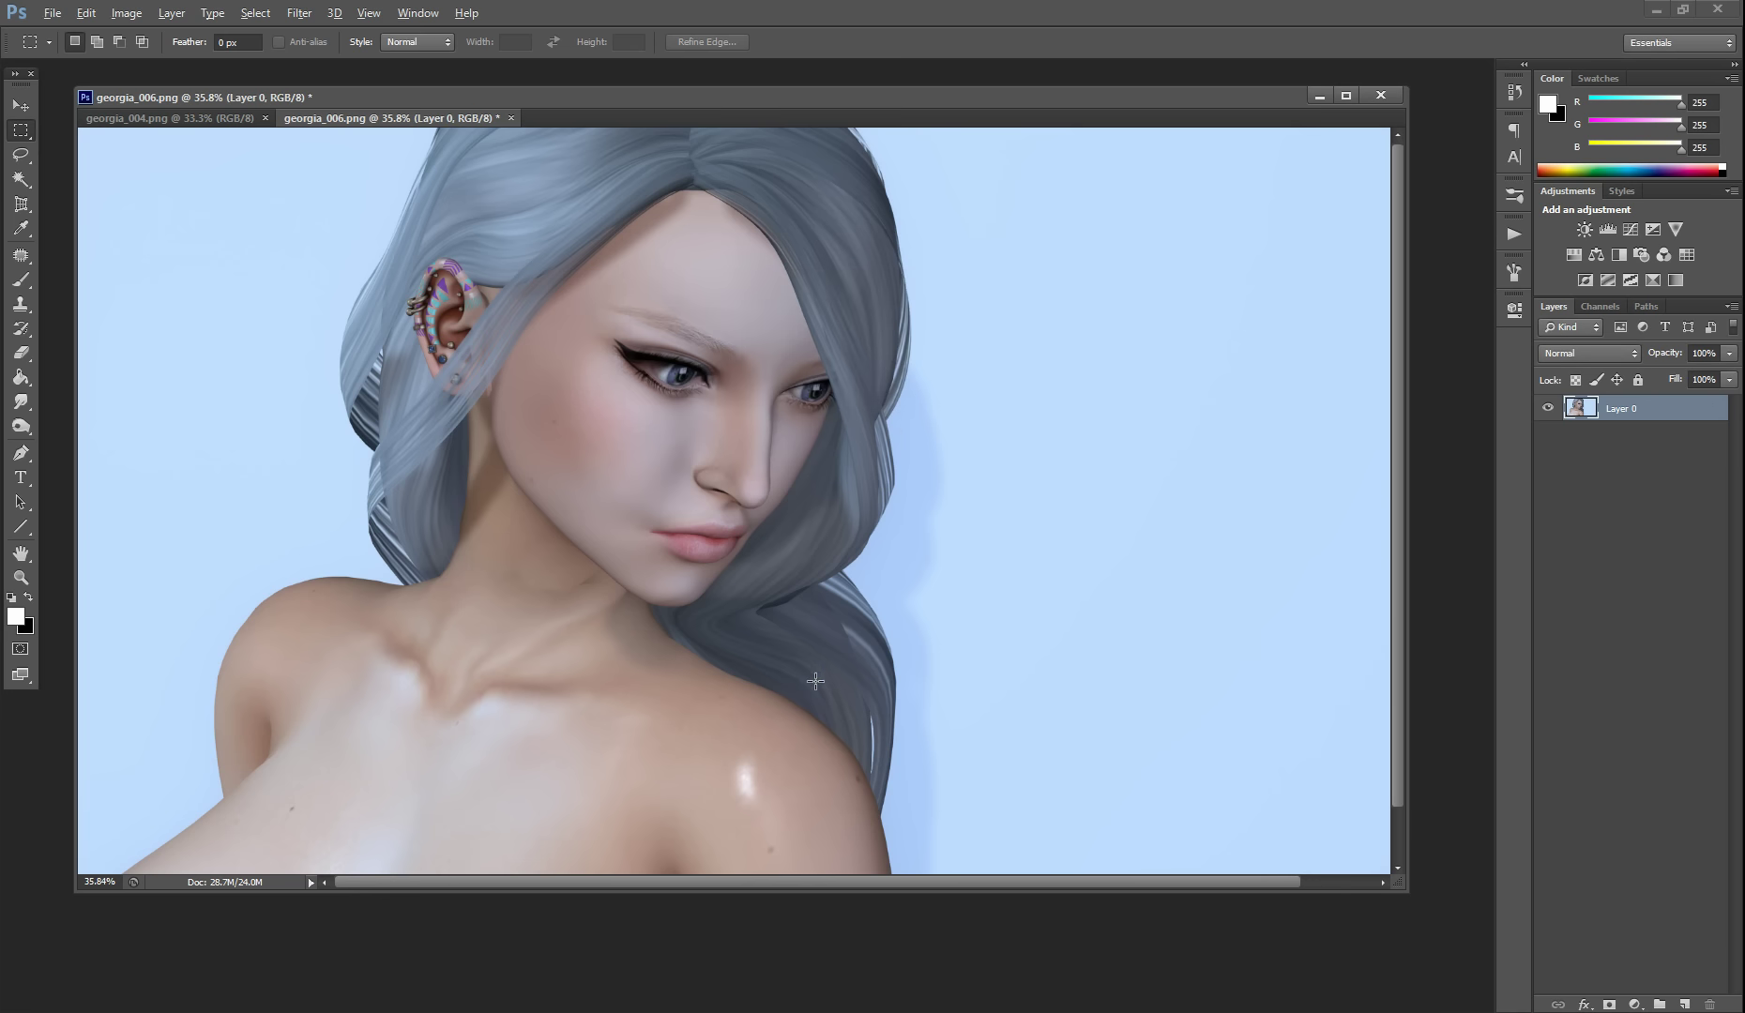
{"action": "key", "text": "alt"}
{"action": "scroll", "coordinate": [815, 681], "scroll_direction": "down", "scroll_amount": 3, "text": "alt"}
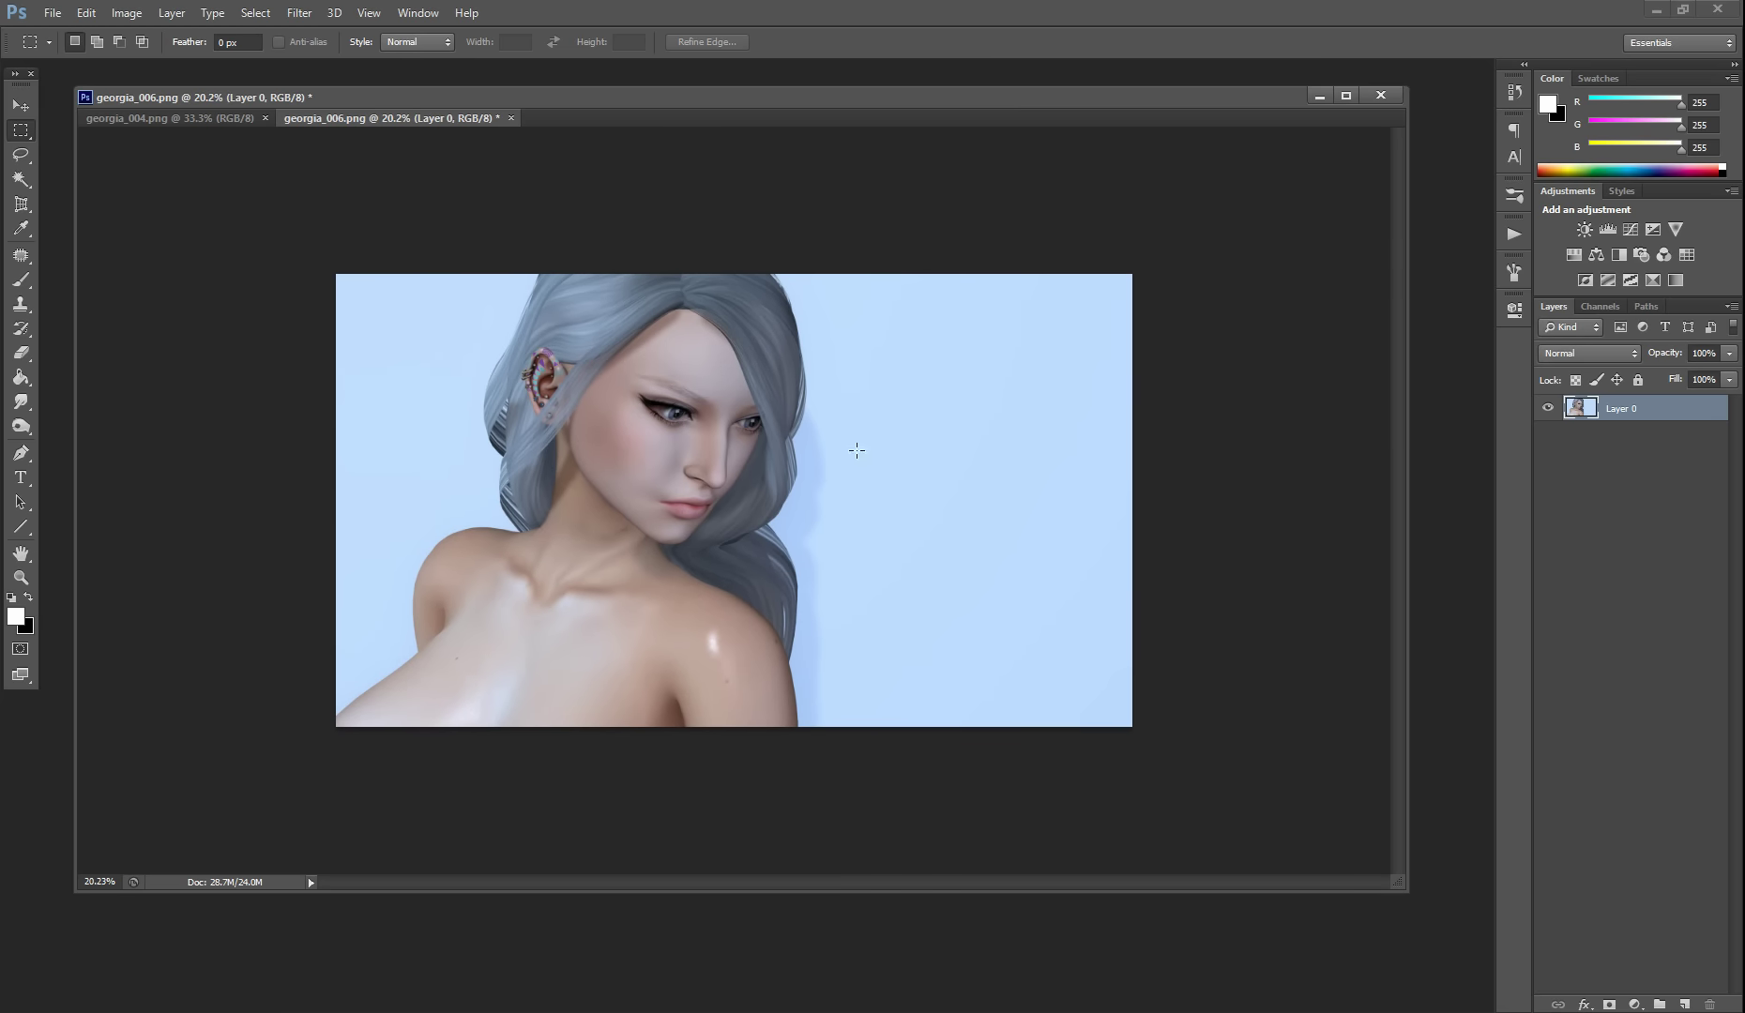
{"action": "left_click", "coordinate": [140, 12]}
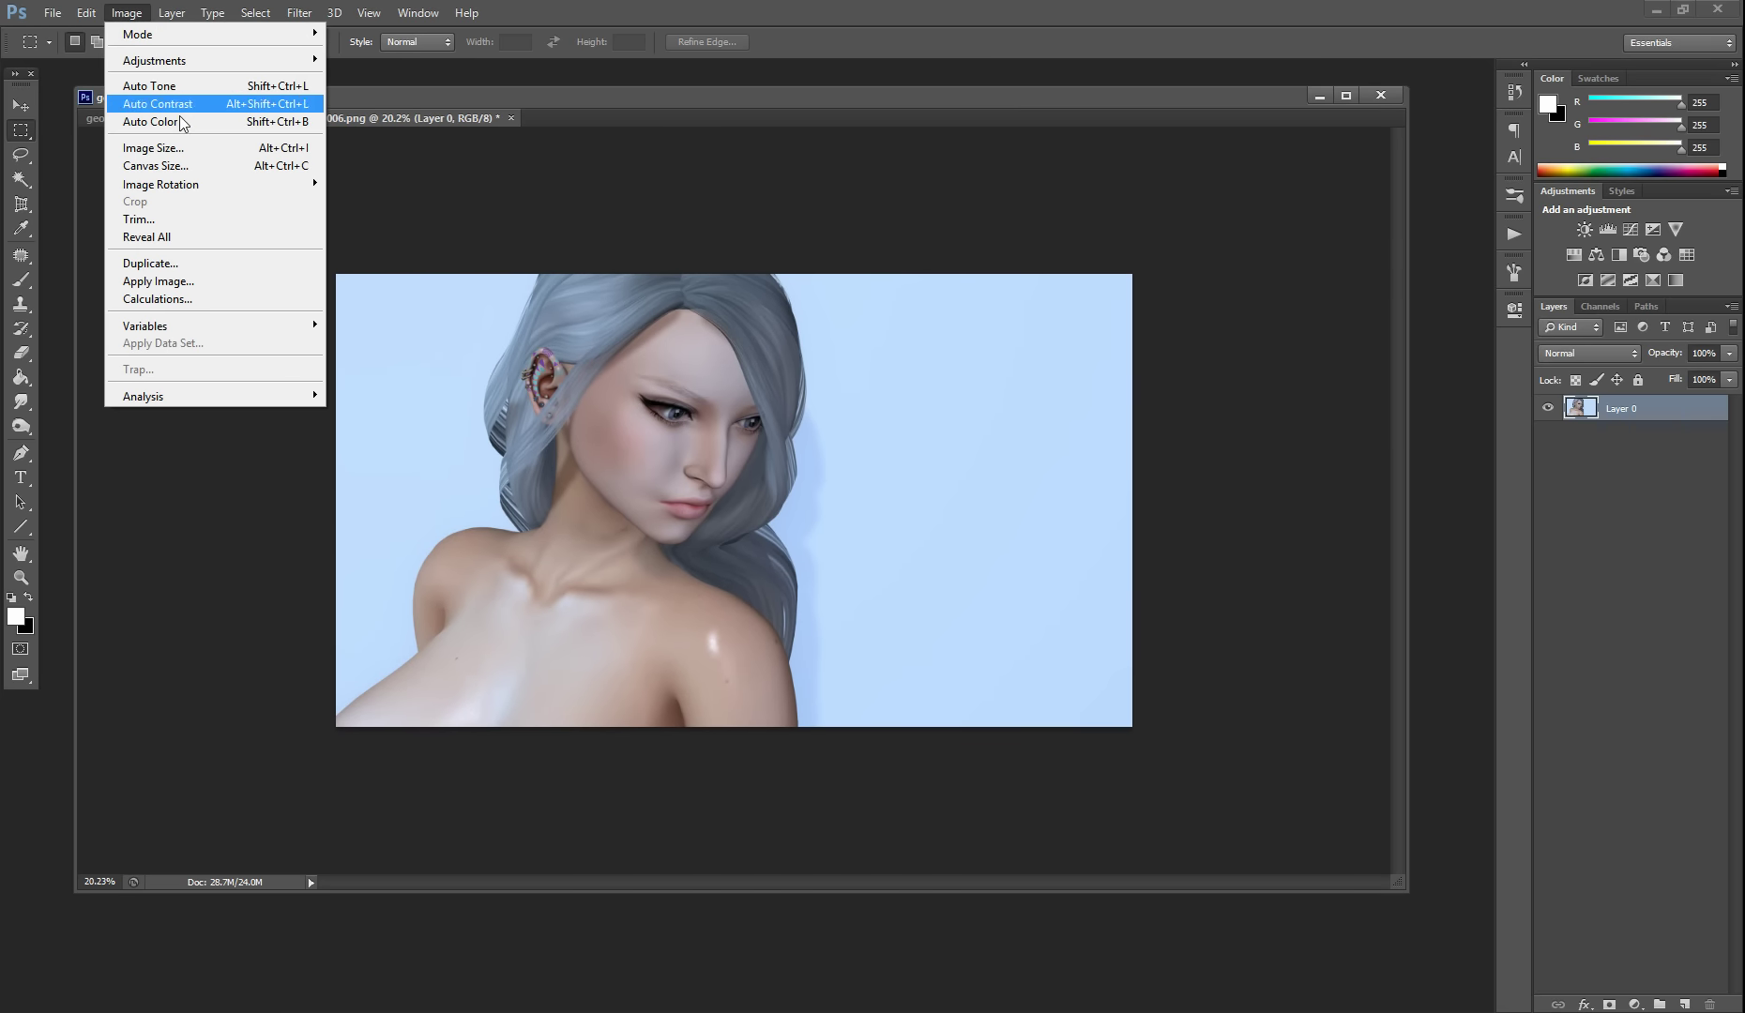
Set the georgia_006 canvas width to 7500 px with a middle-left anchor.
{"action": "left_click", "coordinate": [178, 172]}
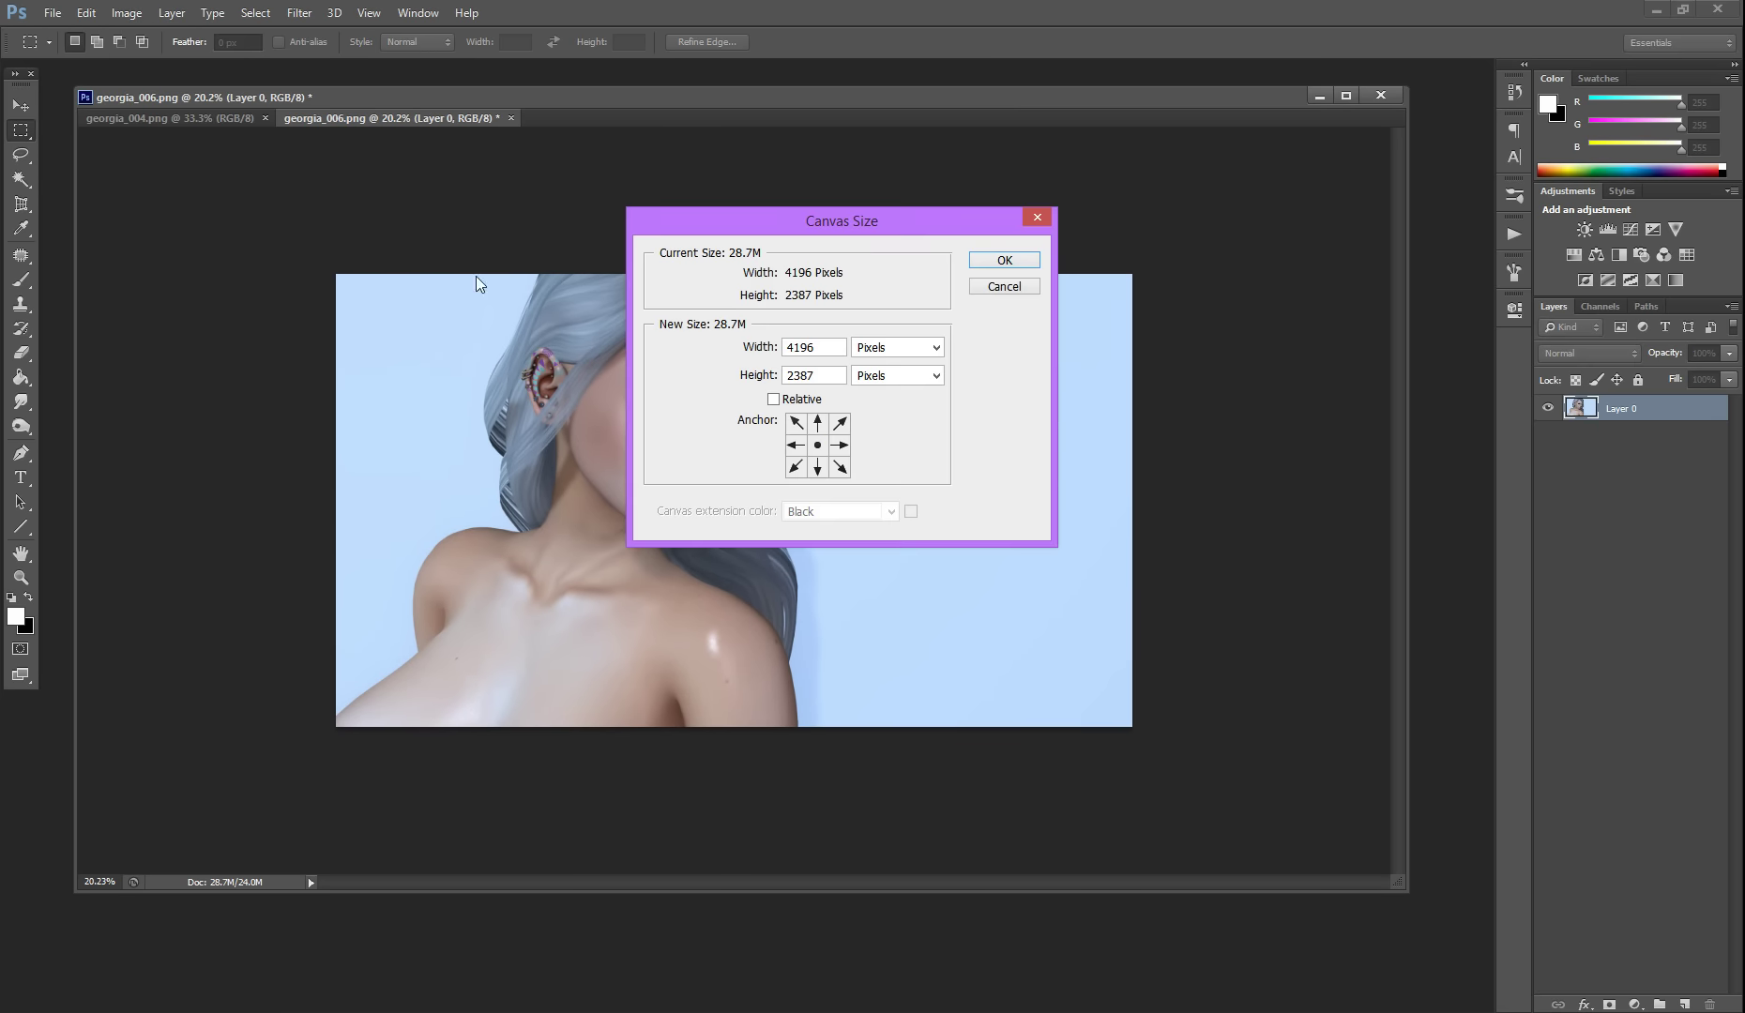
{"action": "left_click", "coordinate": [796, 445]}
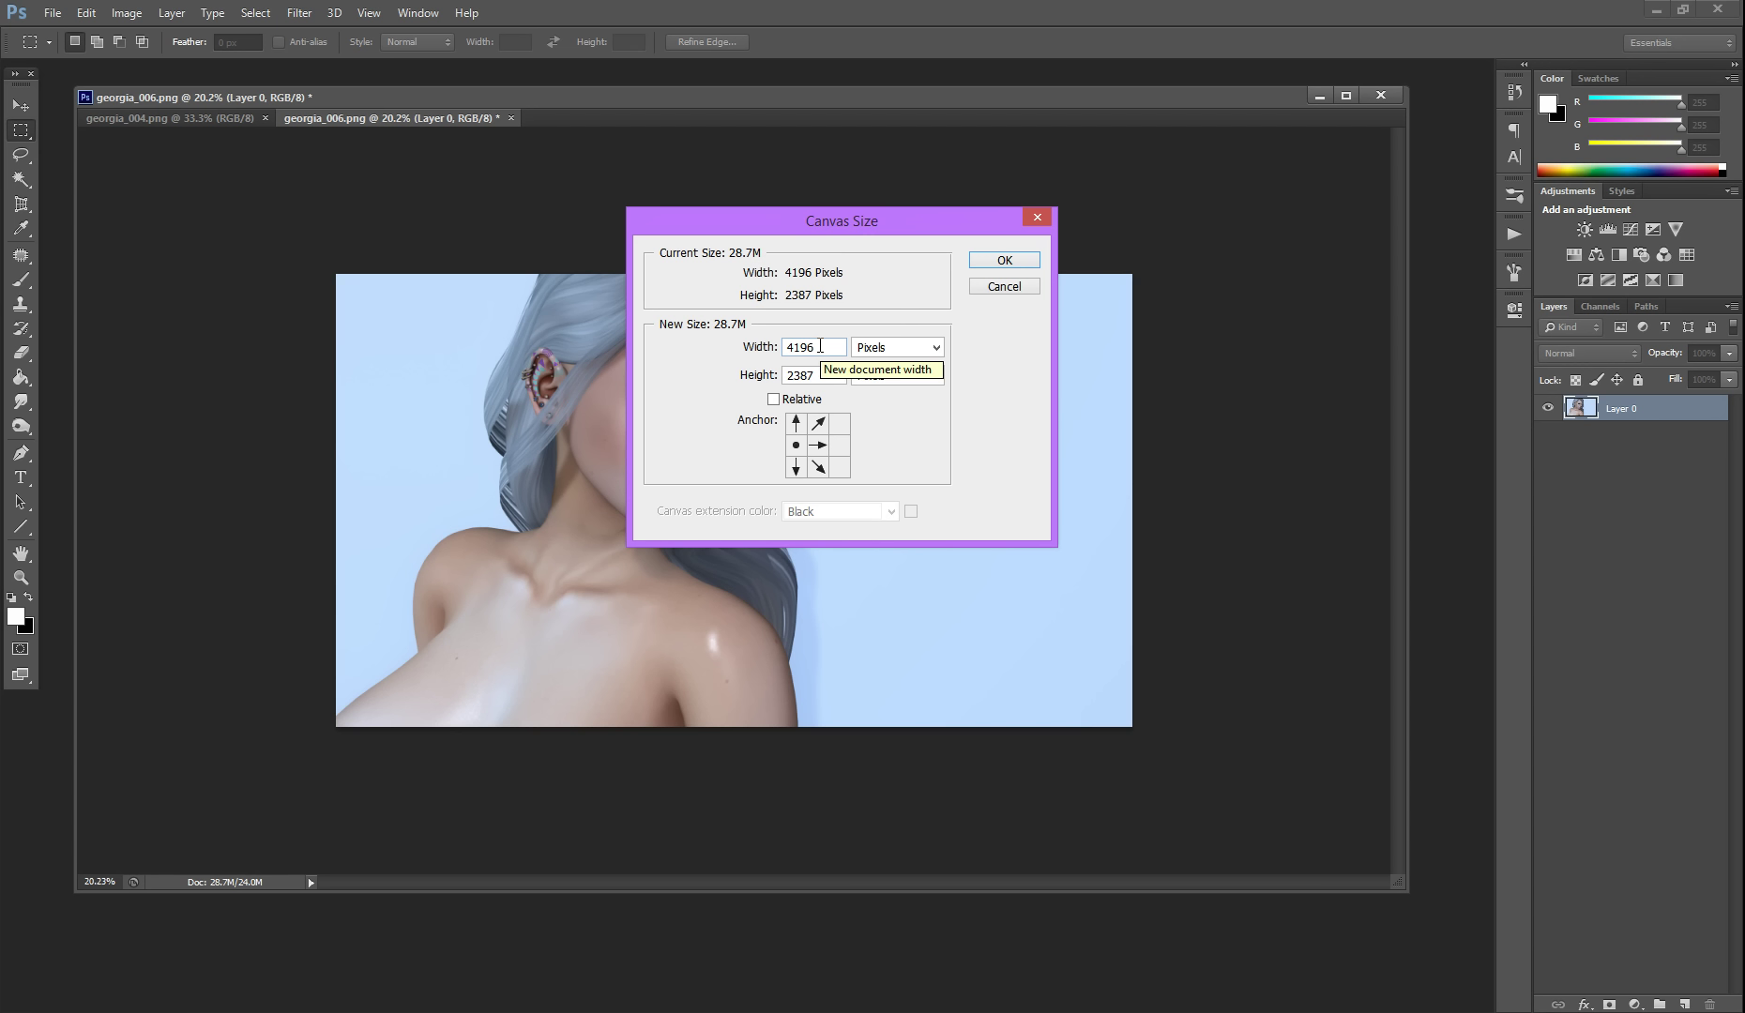
{"action": "left_click_drag", "start_coordinate": [816, 343], "coordinate": [767, 352]}
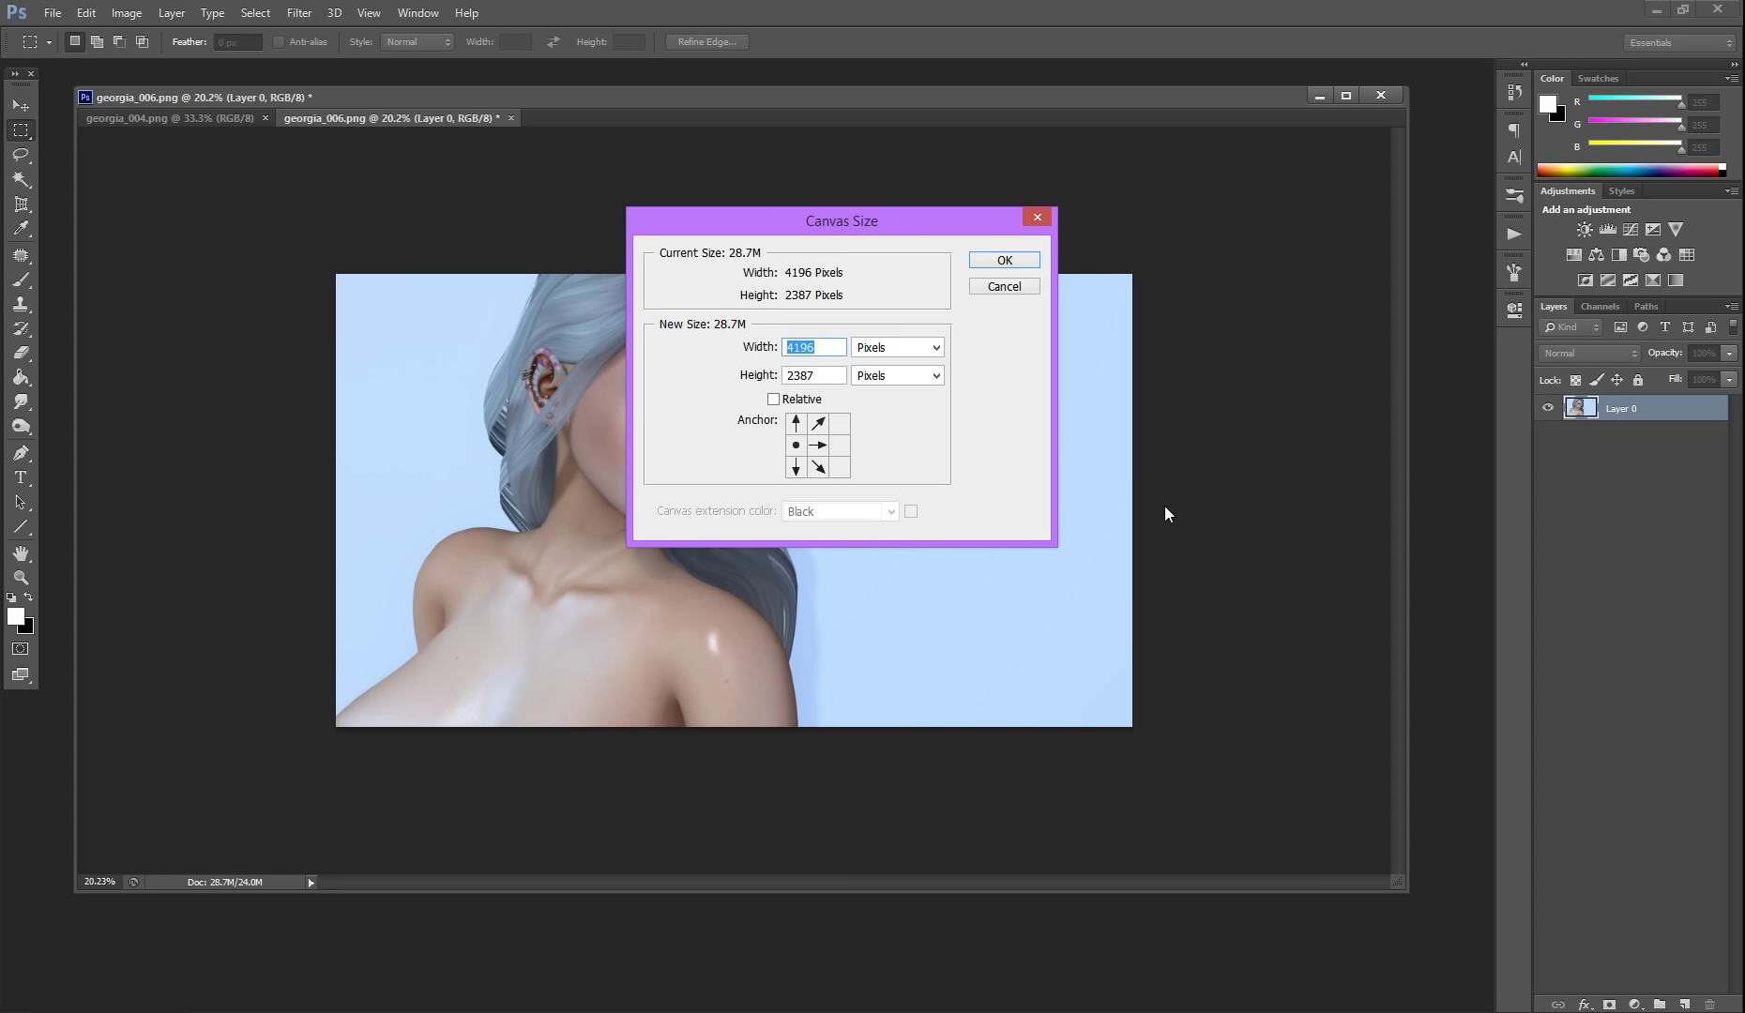
{"action": "type", "text": "7500"}
{"action": "left_click", "coordinate": [999, 260]}
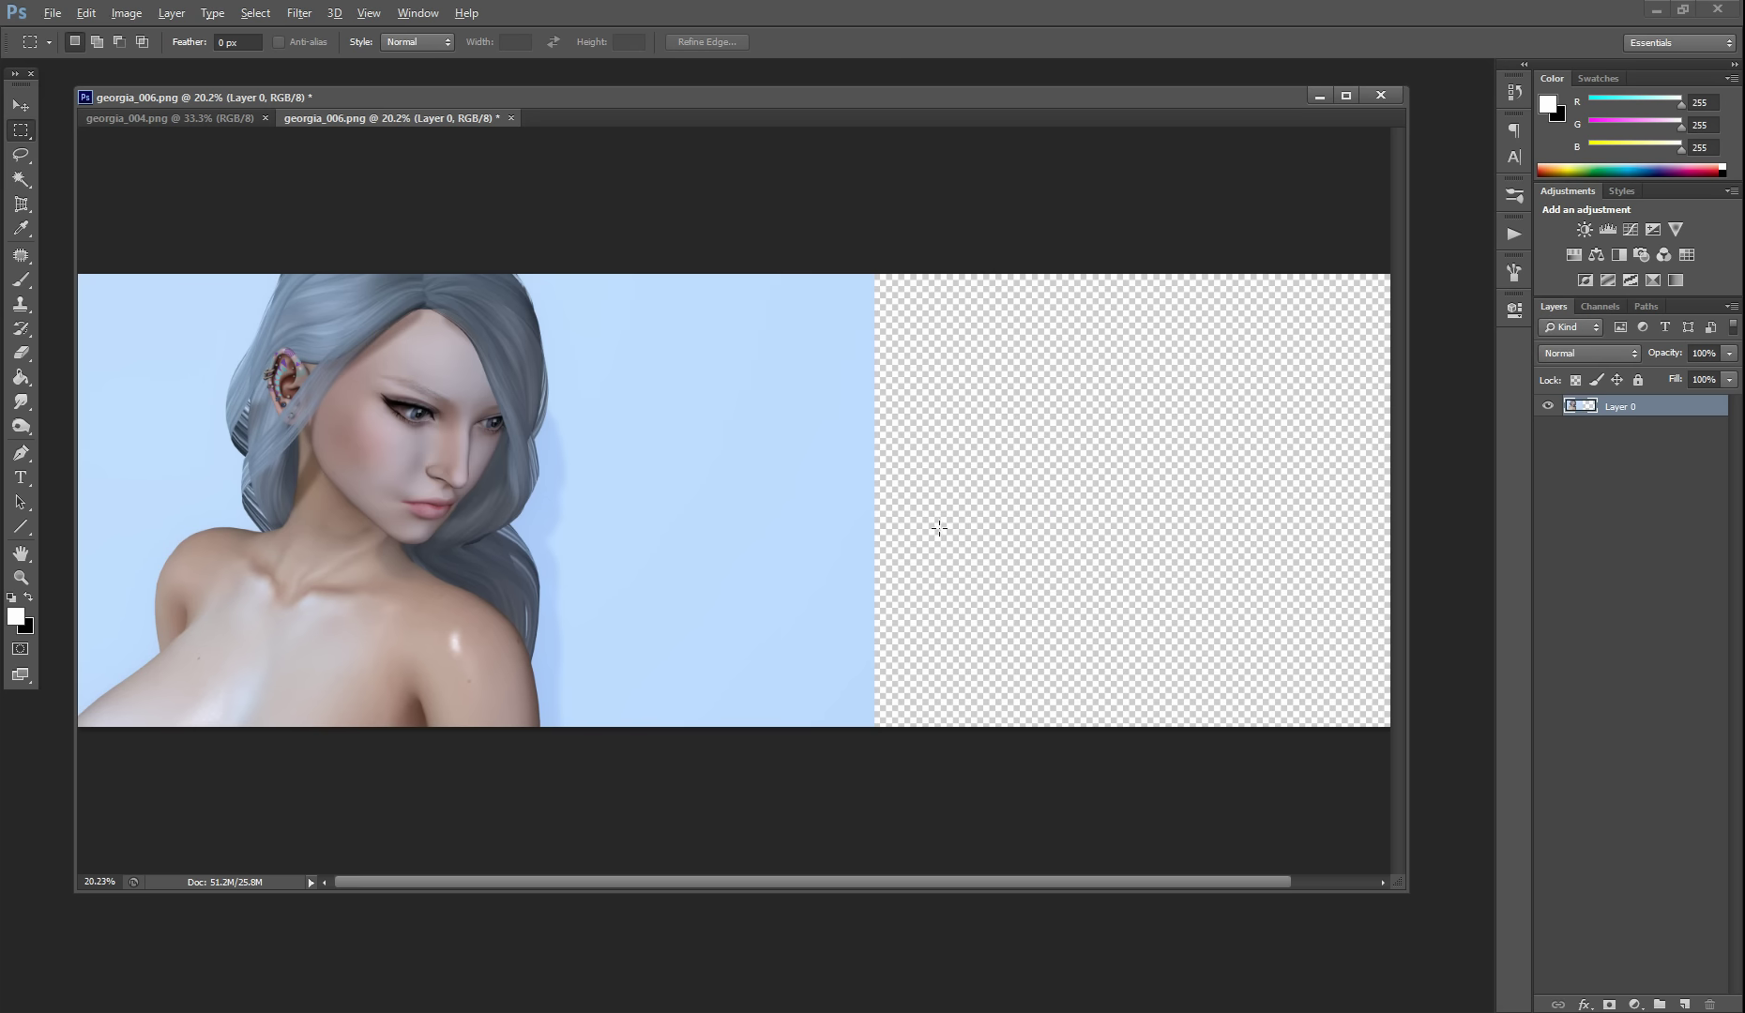
{"action": "scroll", "coordinate": [941, 531], "scroll_direction": "down", "scroll_amount": 2}
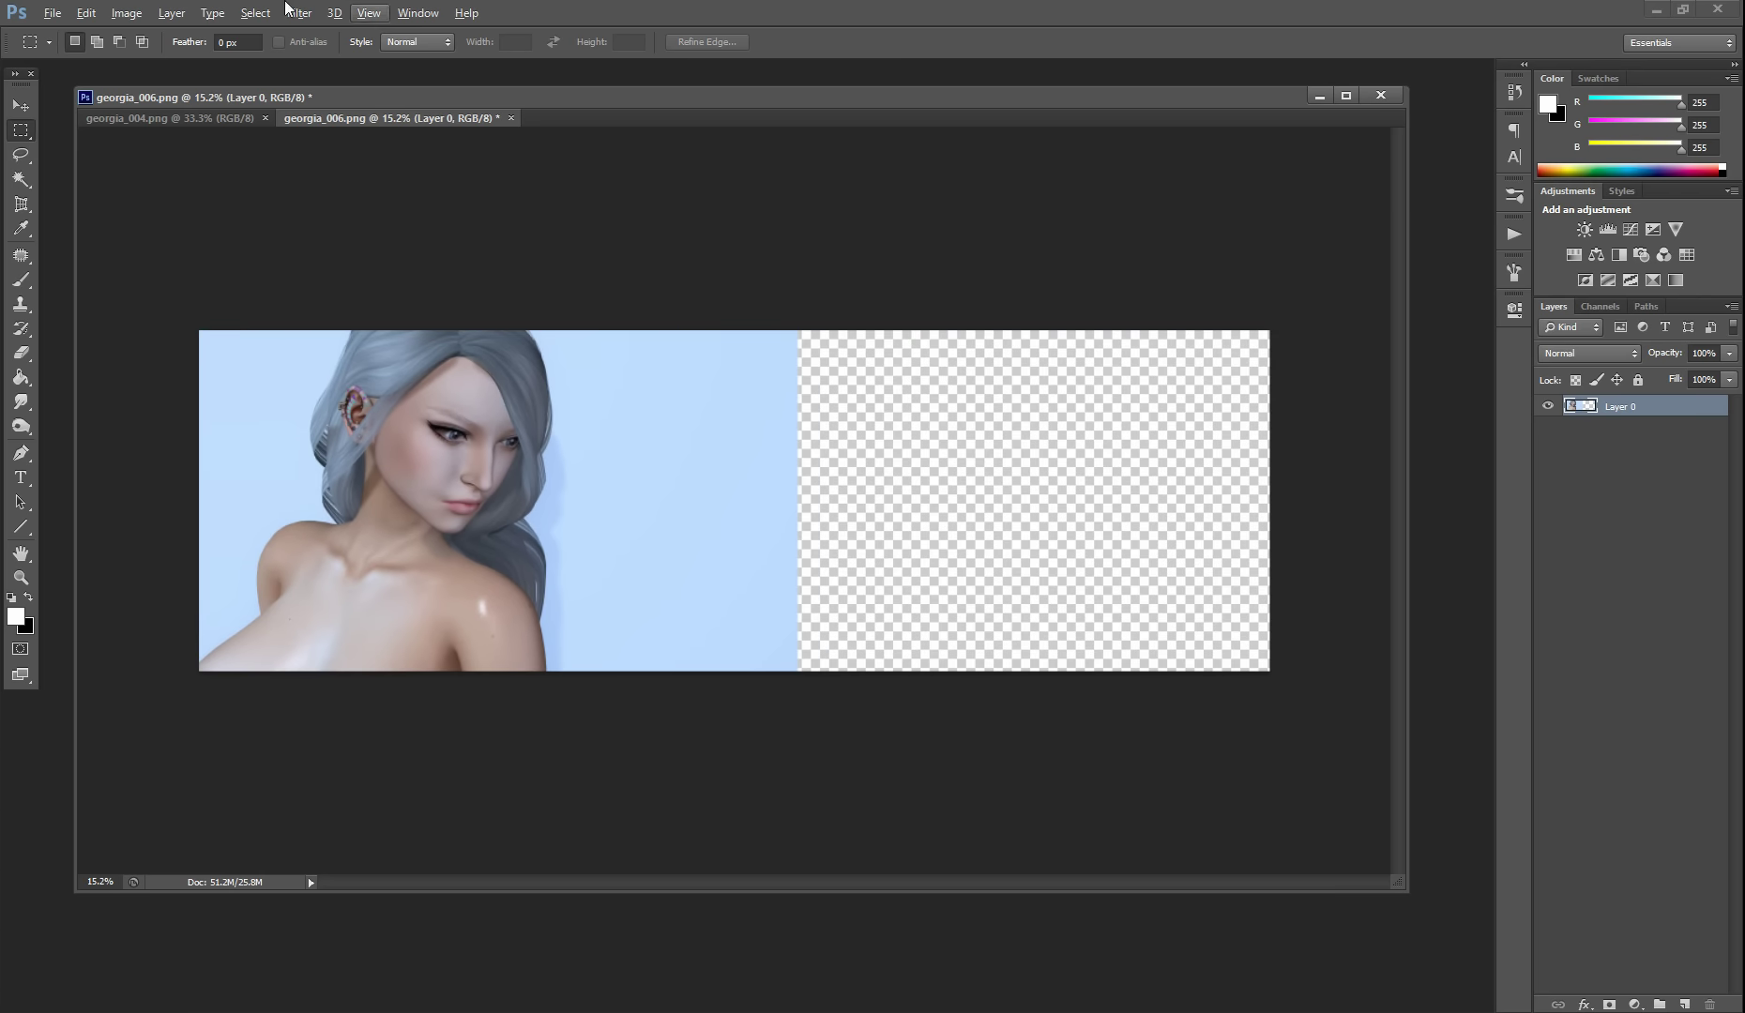
Copy the whole georgia_004 portrait and paste it into georgia_006 as Layer 1.
{"action": "left_click", "coordinate": [162, 121]}
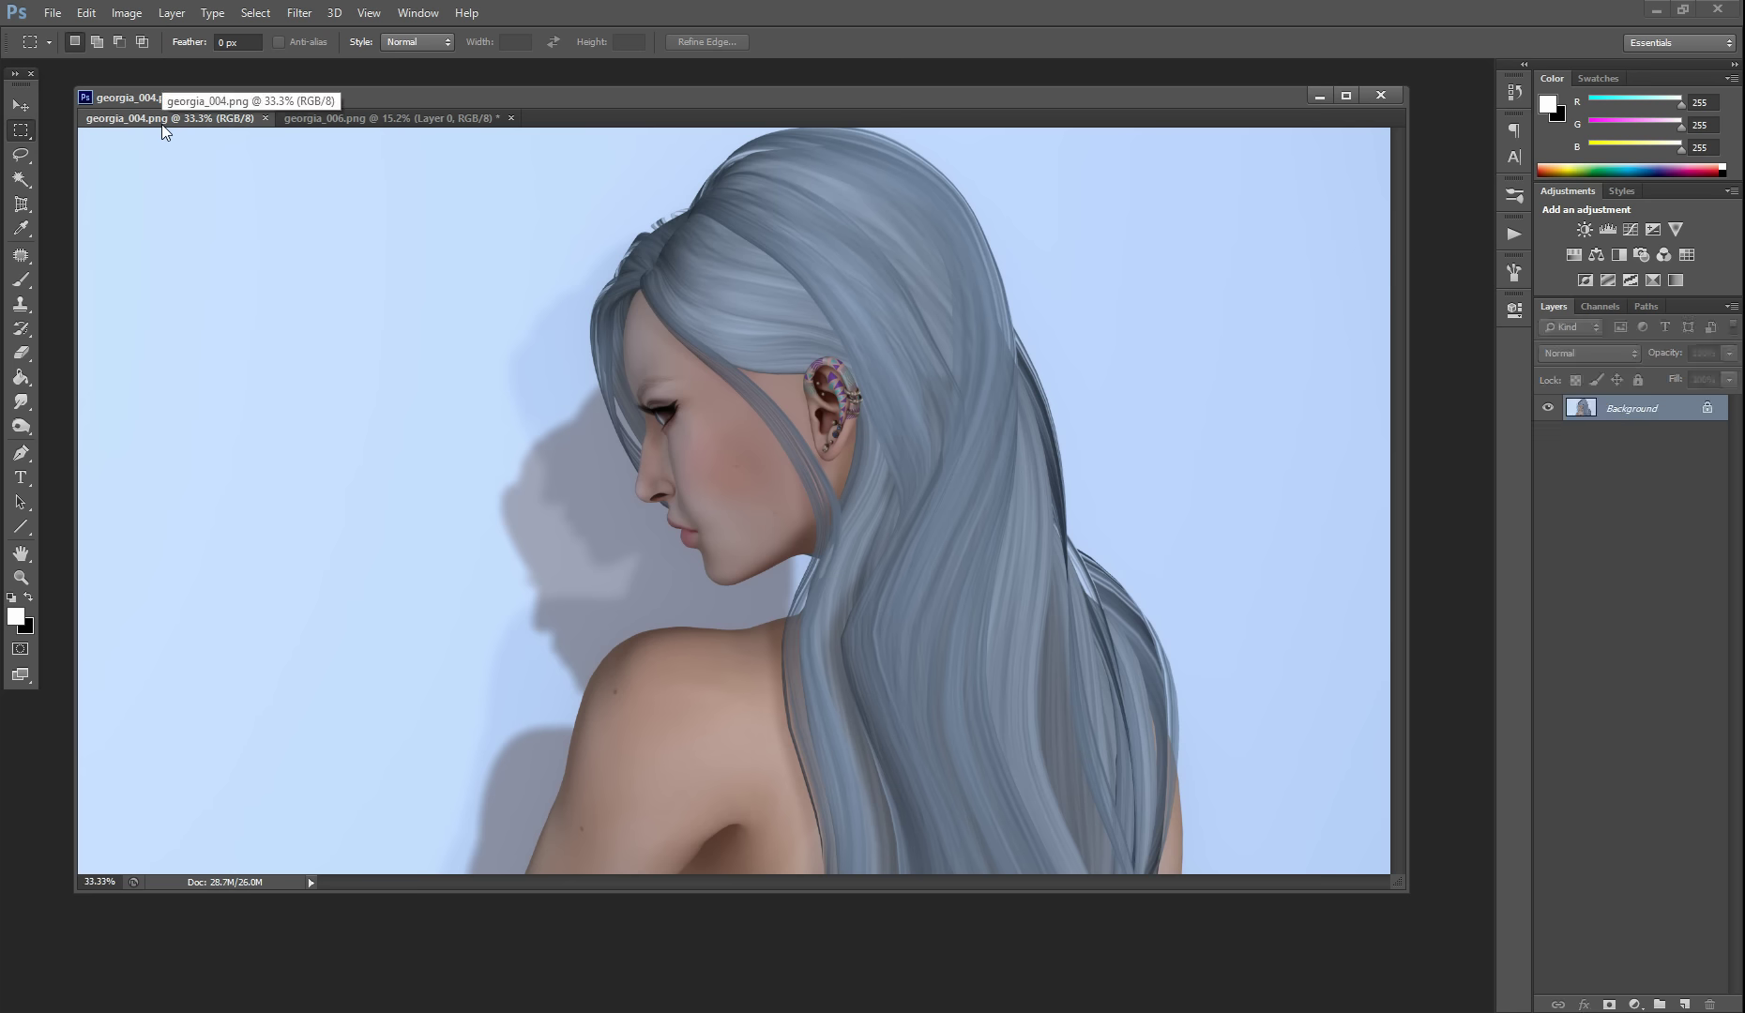
{"action": "key", "text": "ctrl+a"}
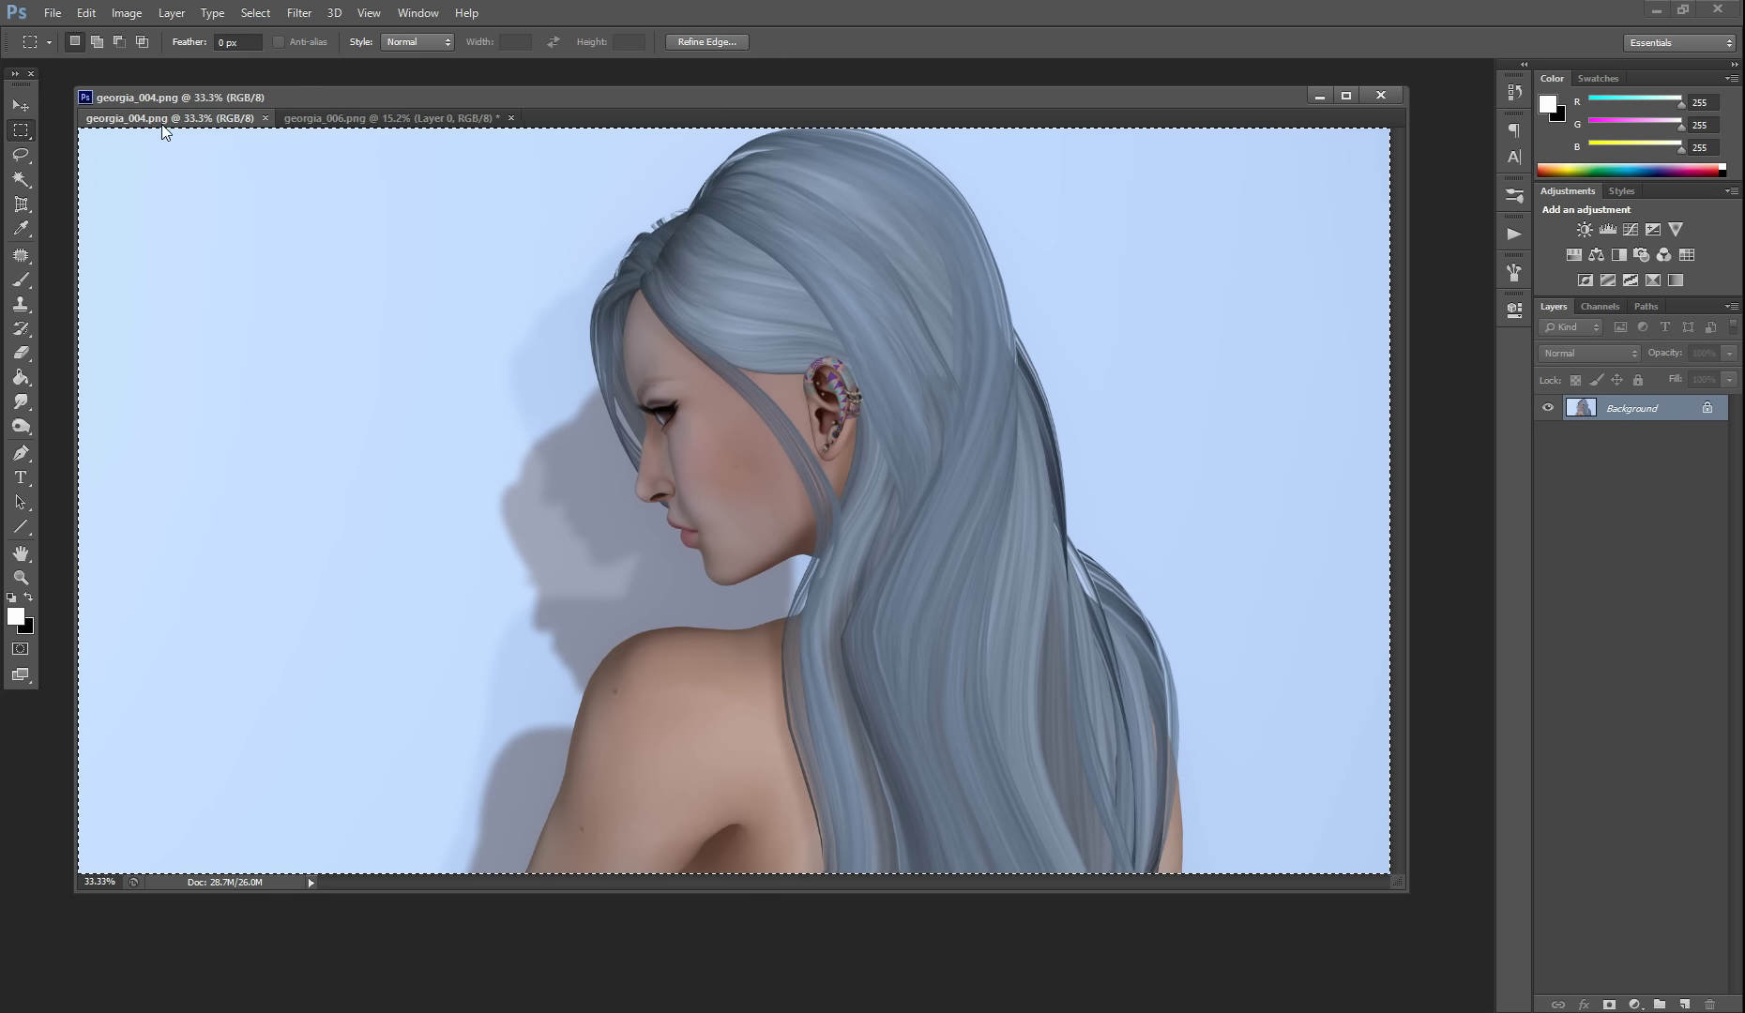
{"action": "left_click", "coordinate": [350, 120]}
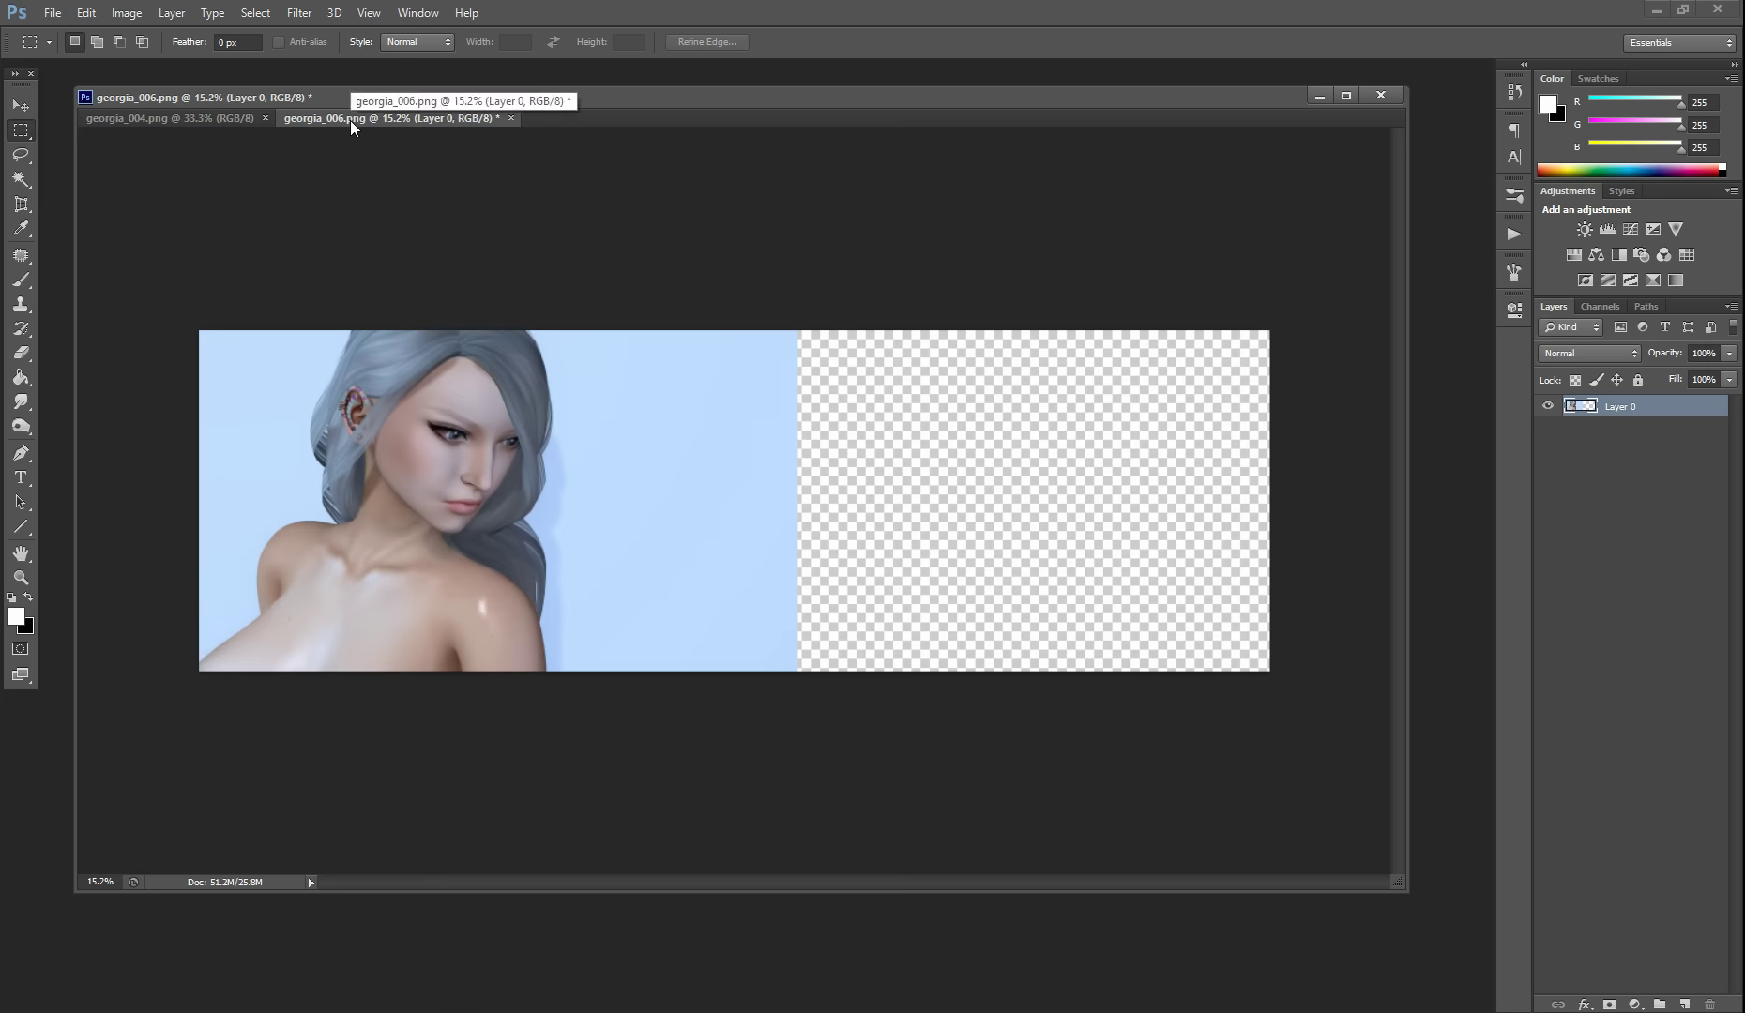
{"action": "key", "text": "ctrl+v"}
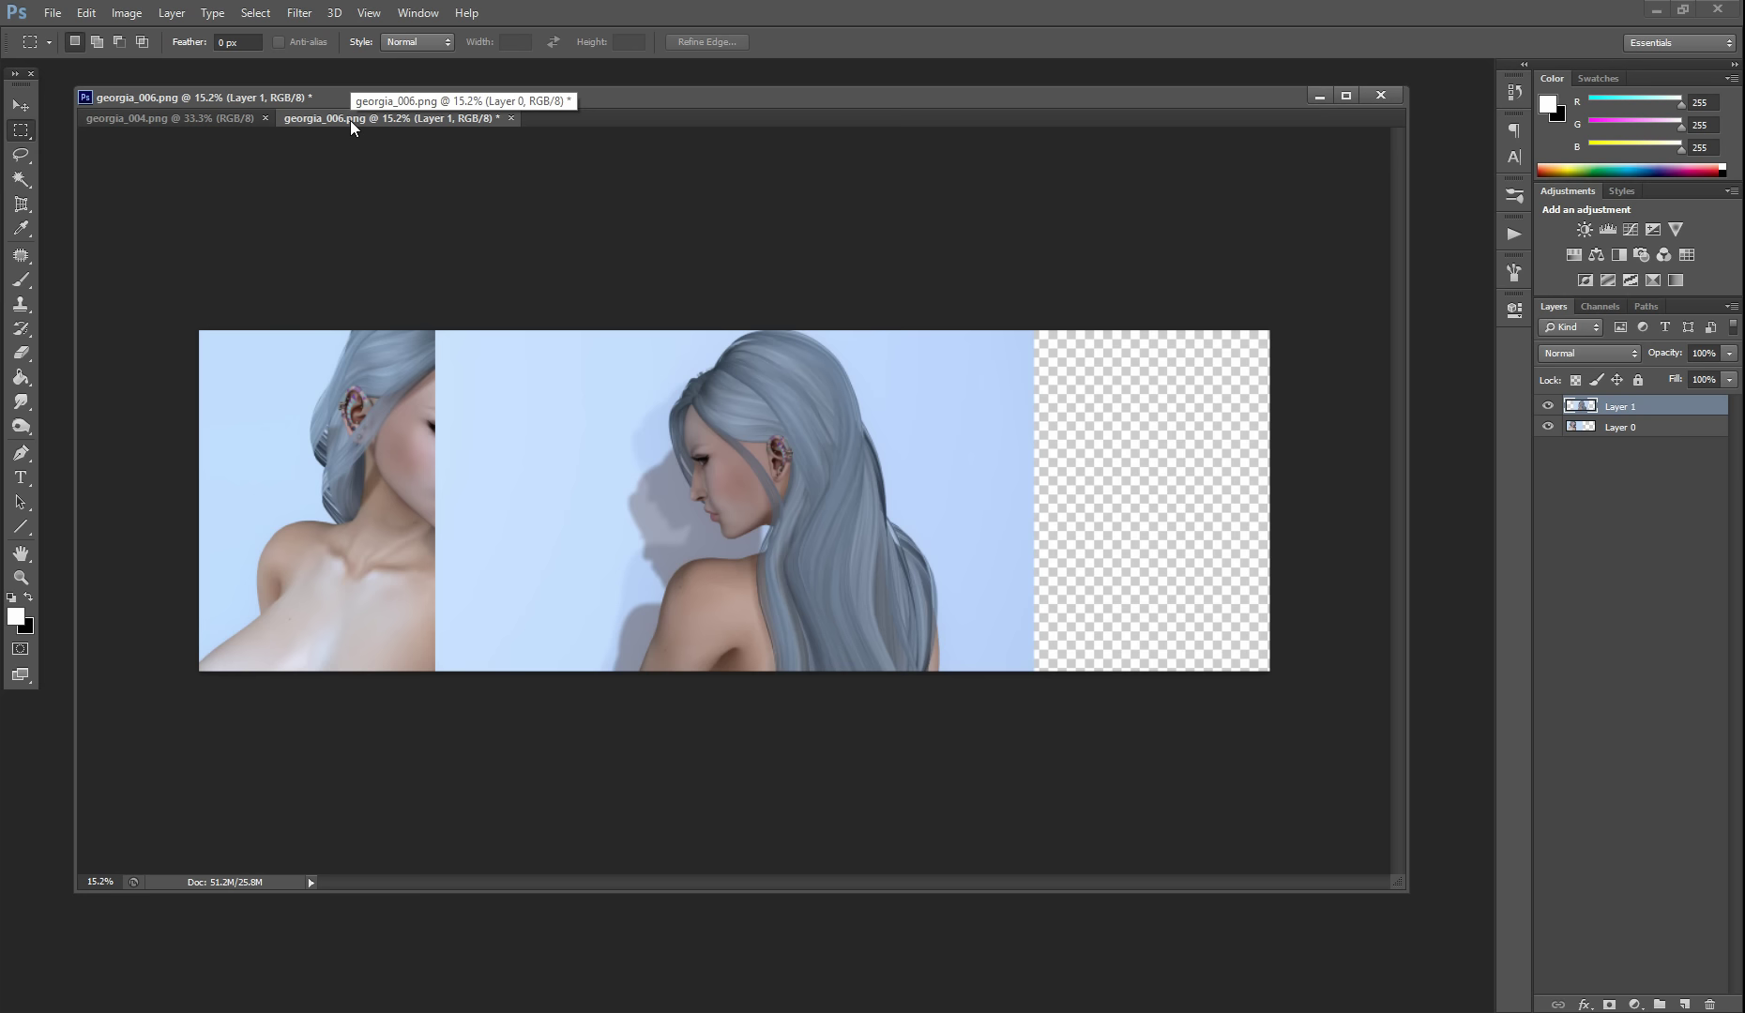
Slide Layer 1 about 237 px right, beside the first portrait.
{"action": "left_click", "coordinate": [21, 105]}
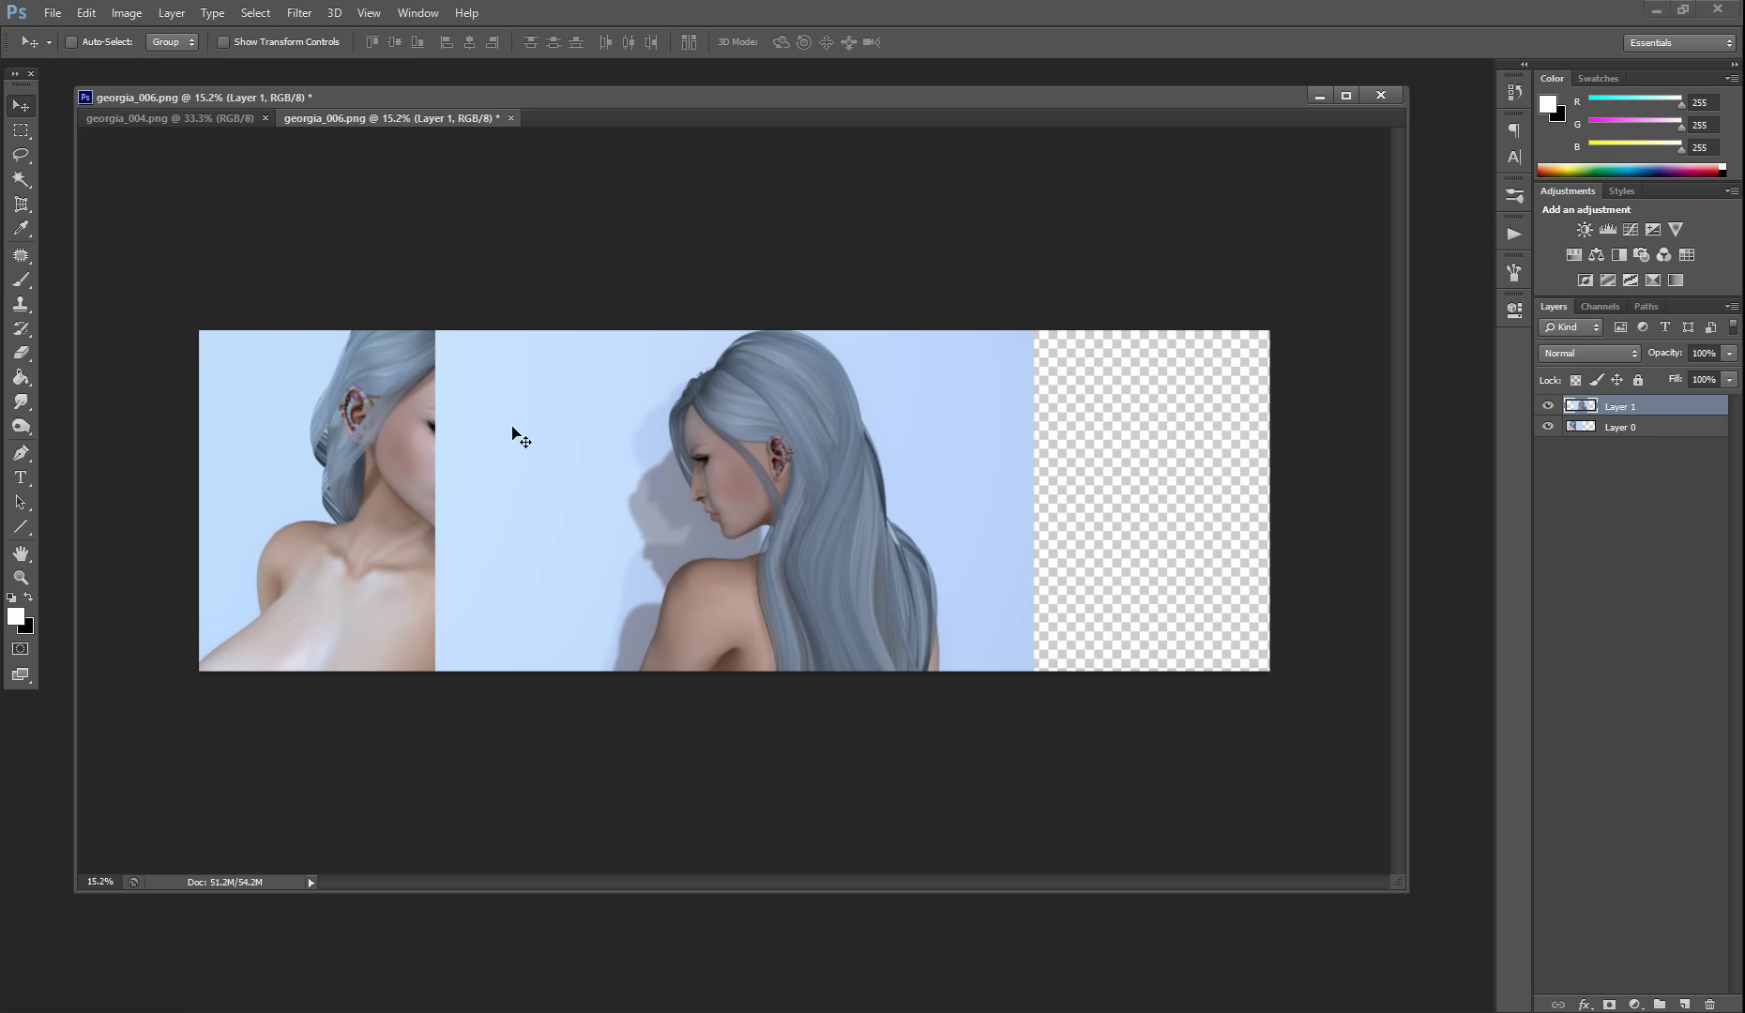
{"action": "left_click_drag", "start_coordinate": [518, 436], "coordinate": [693, 423]}
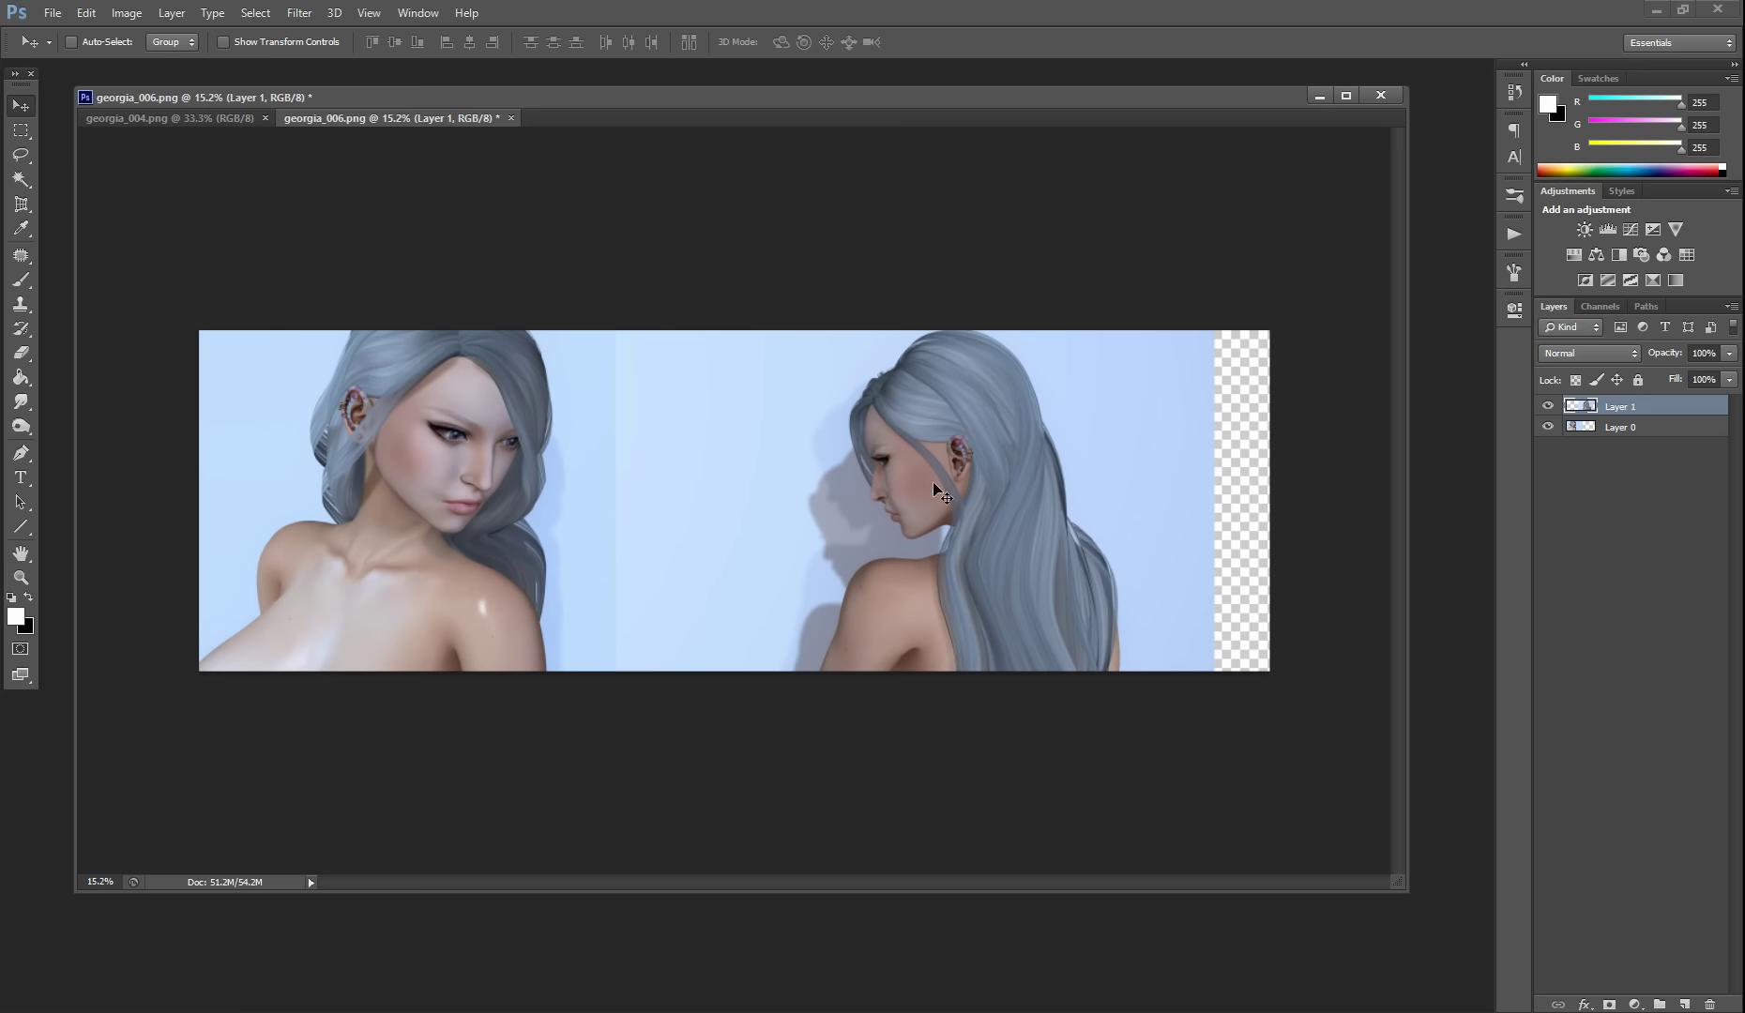
{"action": "left_click", "coordinate": [20, 131]}
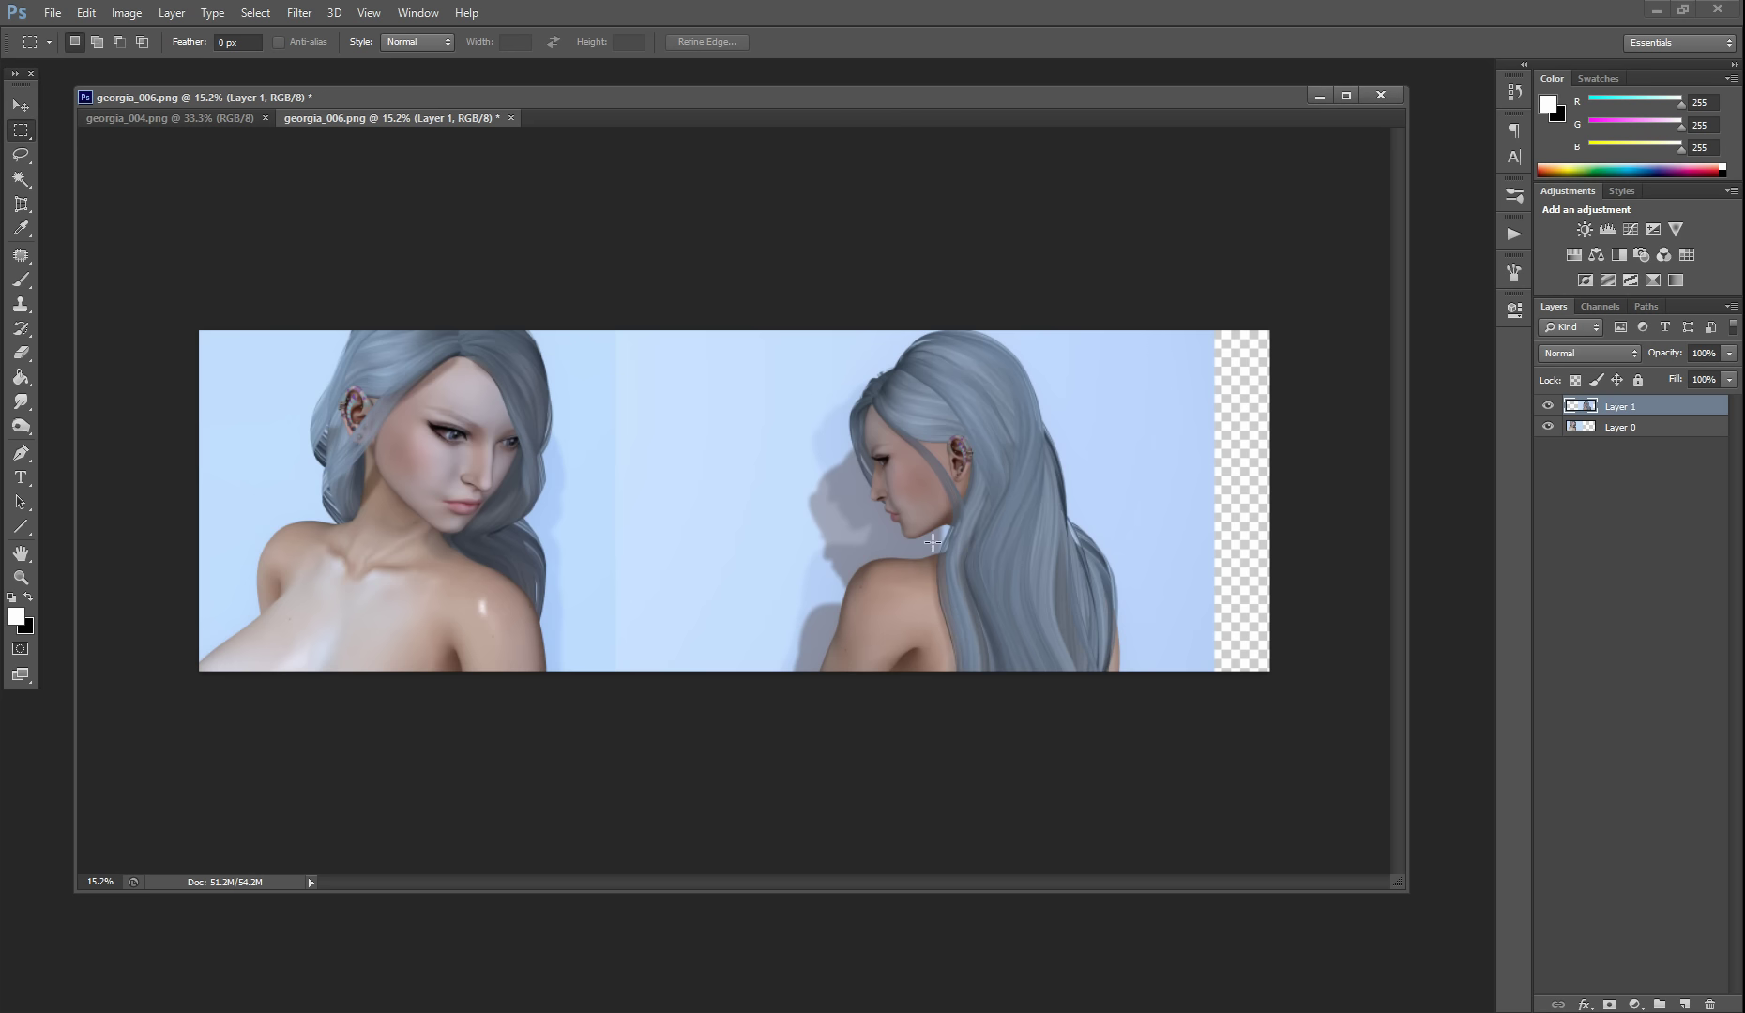
Crop the composite to a marquee excluding the right transparent strip, then check Layer 1's visibility.
{"action": "mouse_move", "coordinate": [1208, 302]}
{"action": "left_mouse_down"}
{"action": "mouse_move", "coordinate": [443, 723]}
{"action": "mouse_move", "coordinate": [34, 742]}
{"action": "left_mouse_up"}
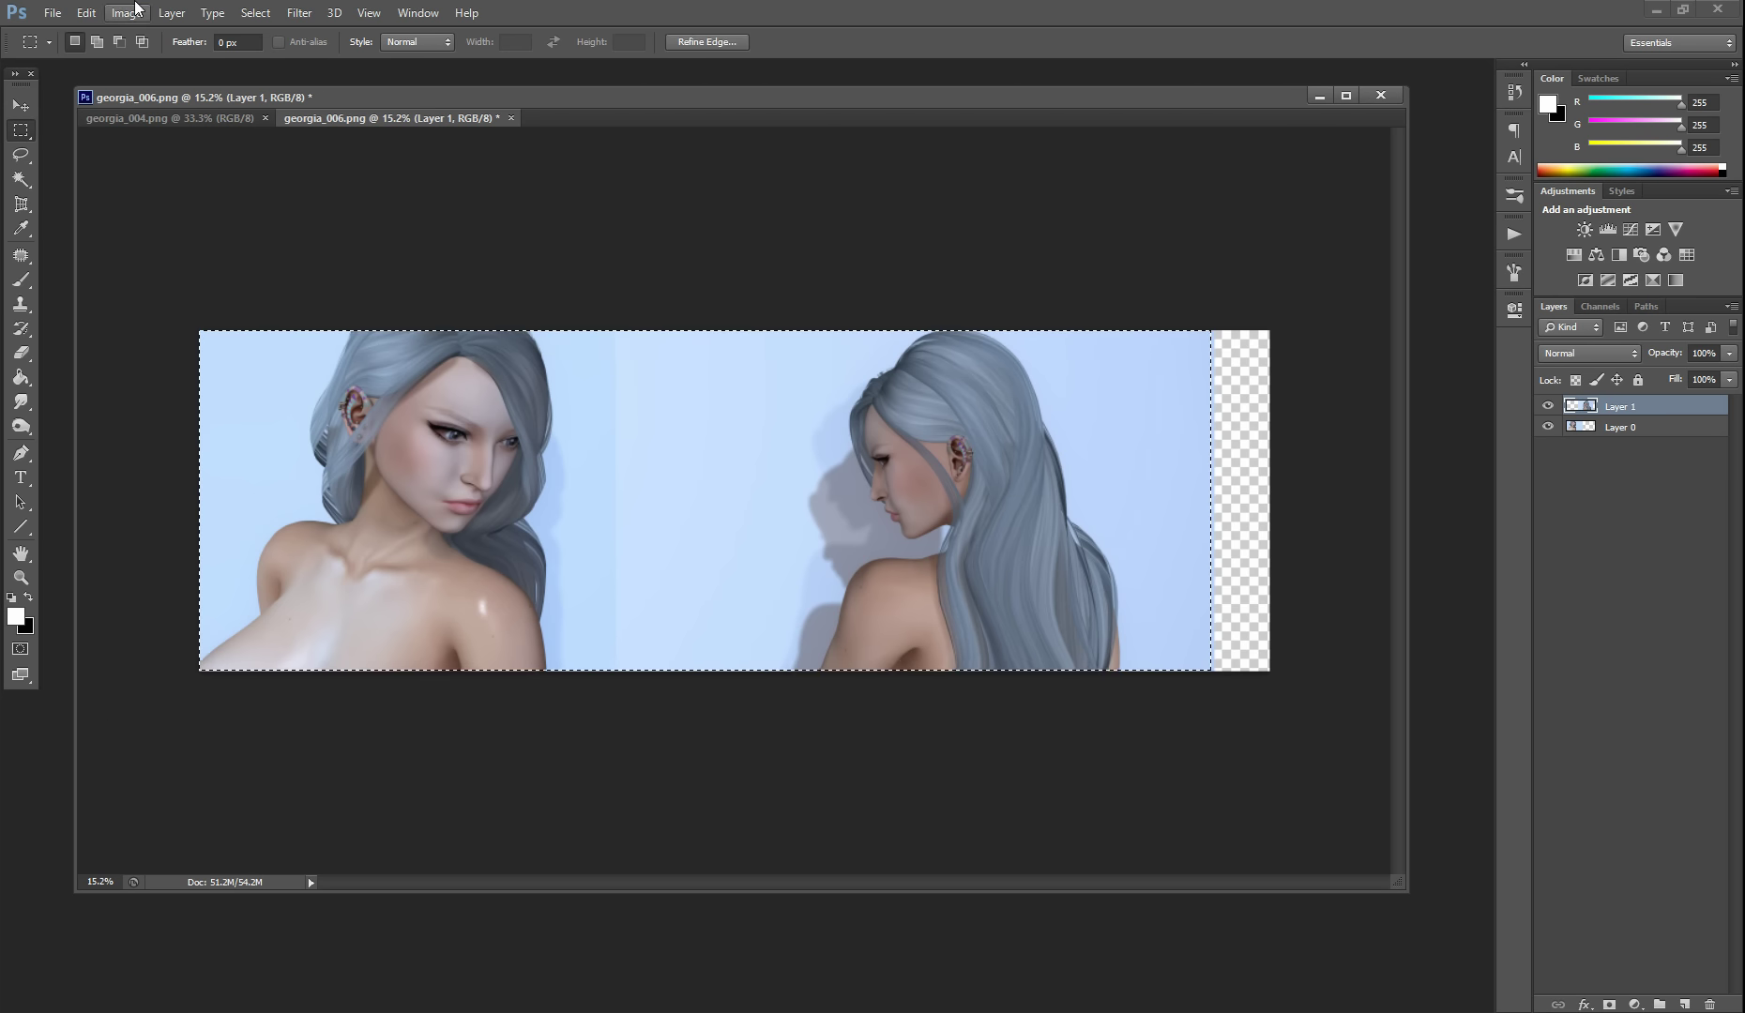
{"action": "left_click", "coordinate": [129, 12]}
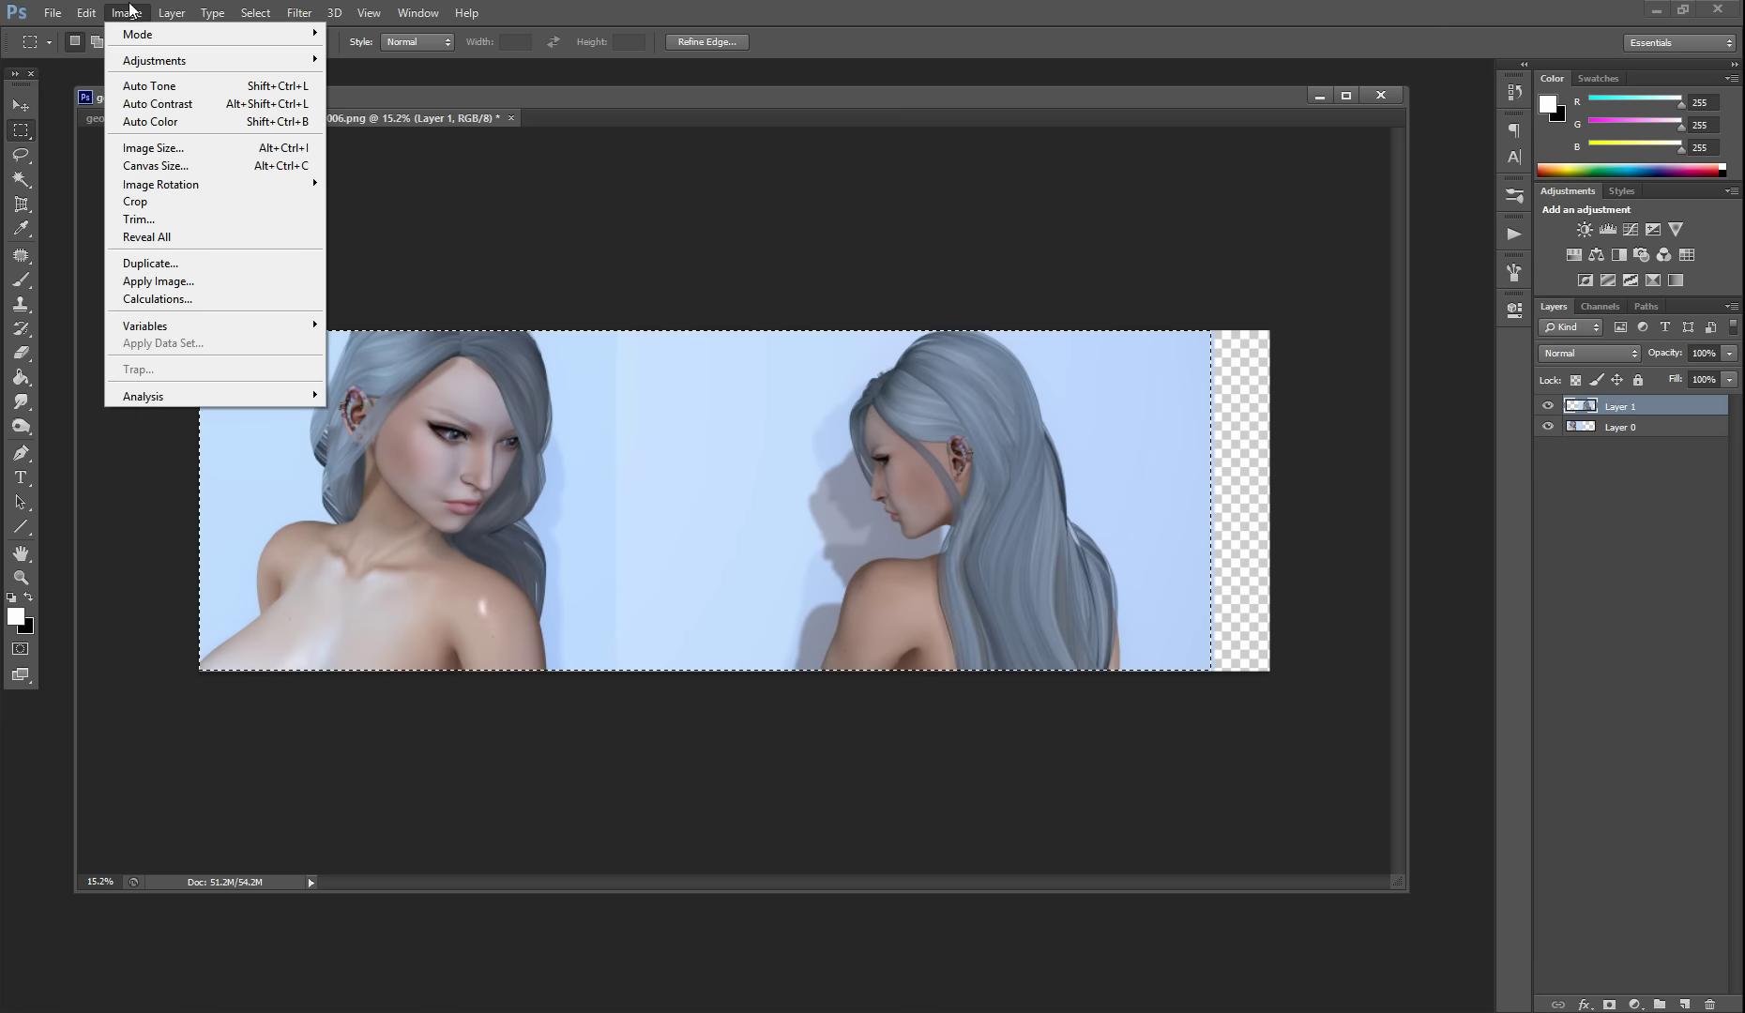
{"action": "left_click", "coordinate": [174, 211]}
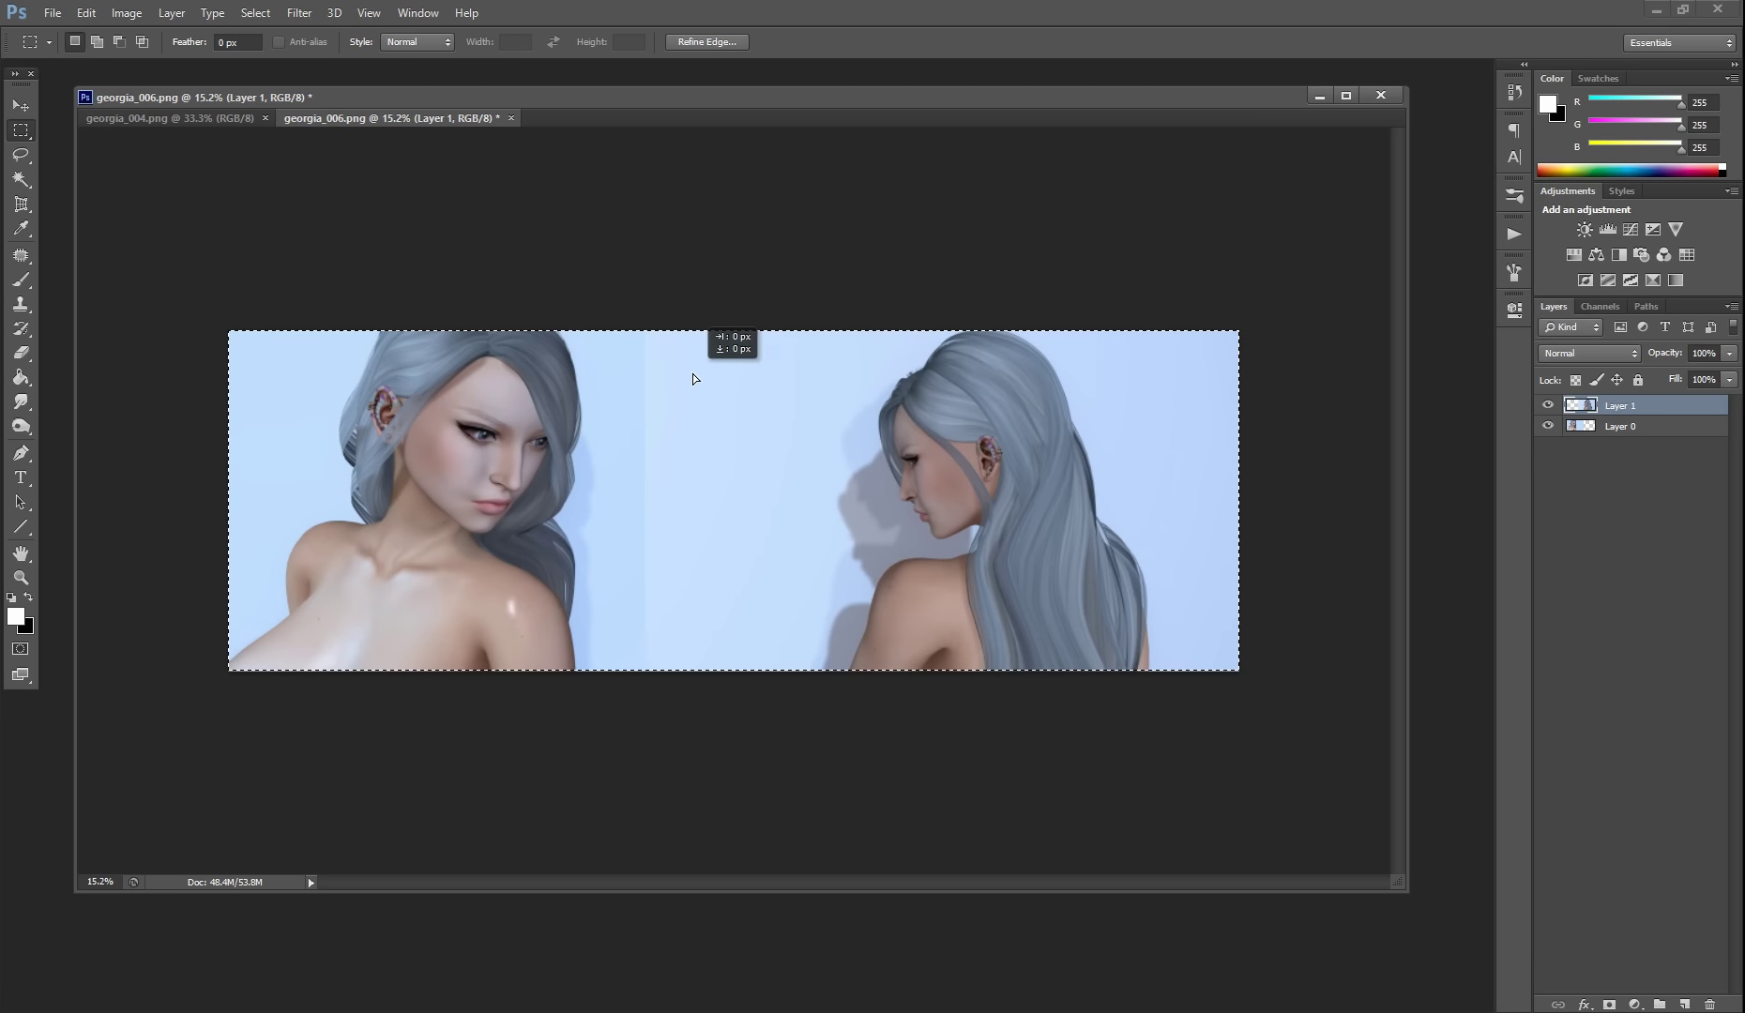
{"action": "left_click", "coordinate": [1547, 407]}
{"action": "left_click", "coordinate": [1547, 406]}
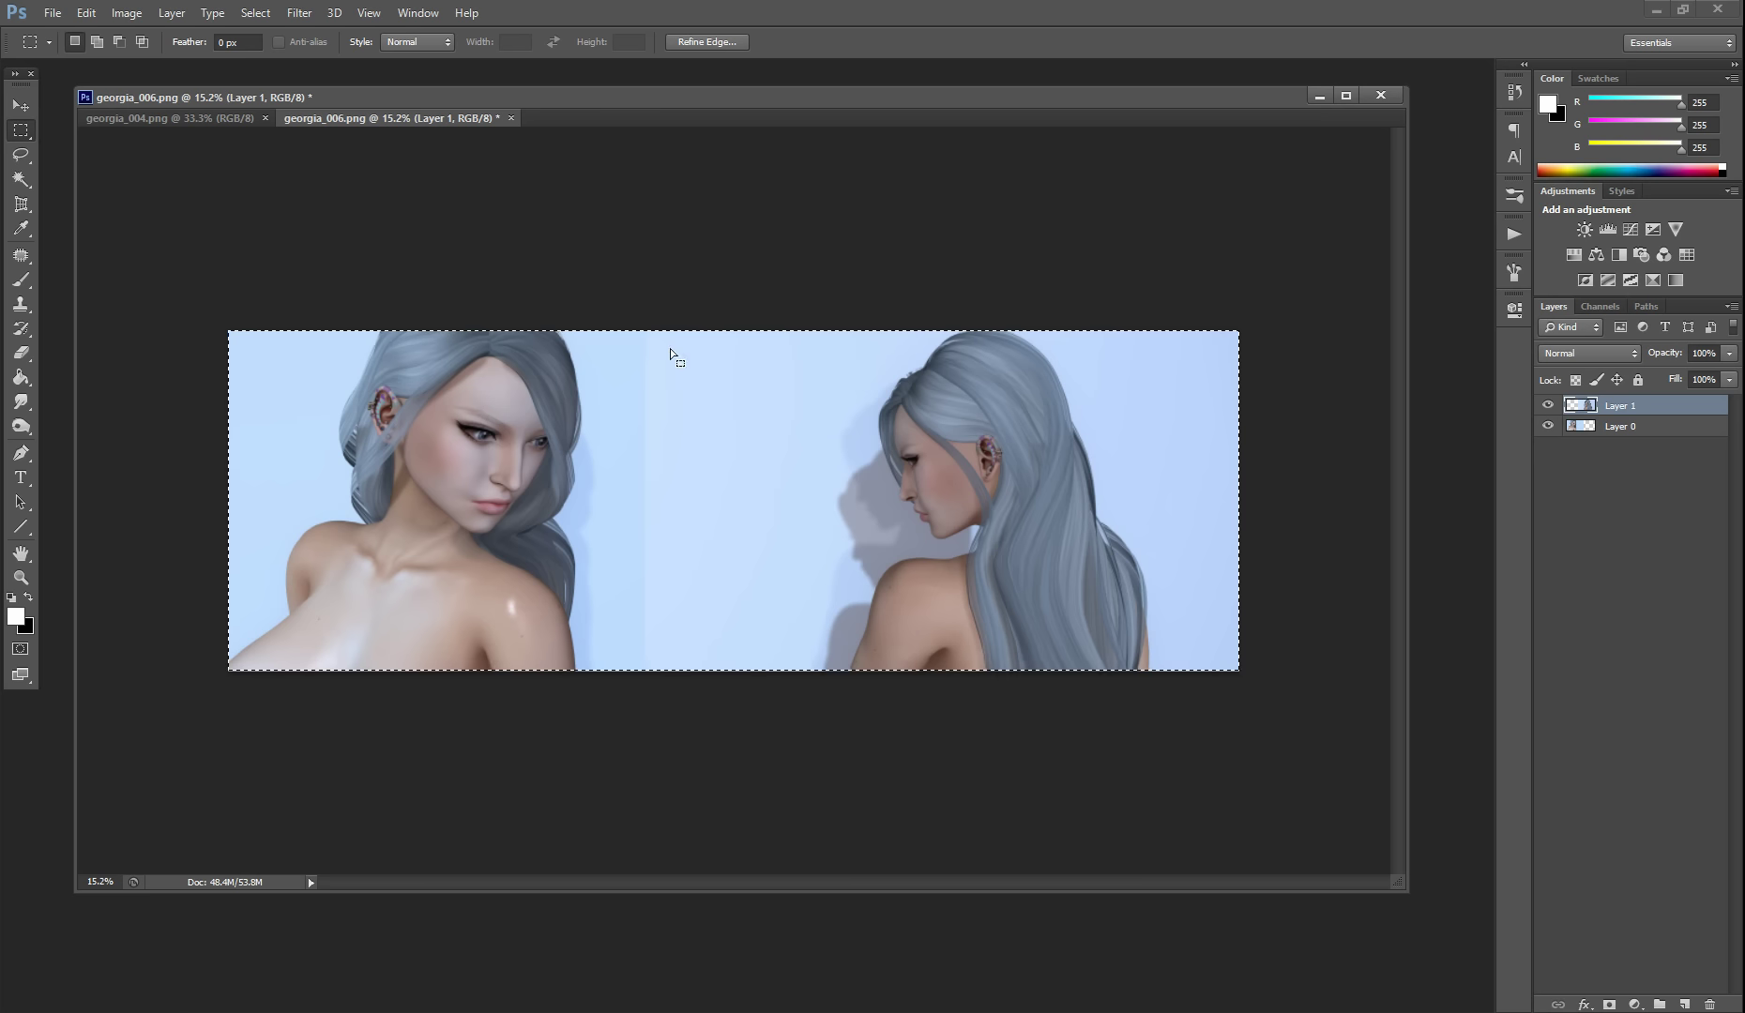
Fit the cropped composite on screen, move the document window lower, and deselect.
{"action": "left_click", "coordinate": [368, 12]}
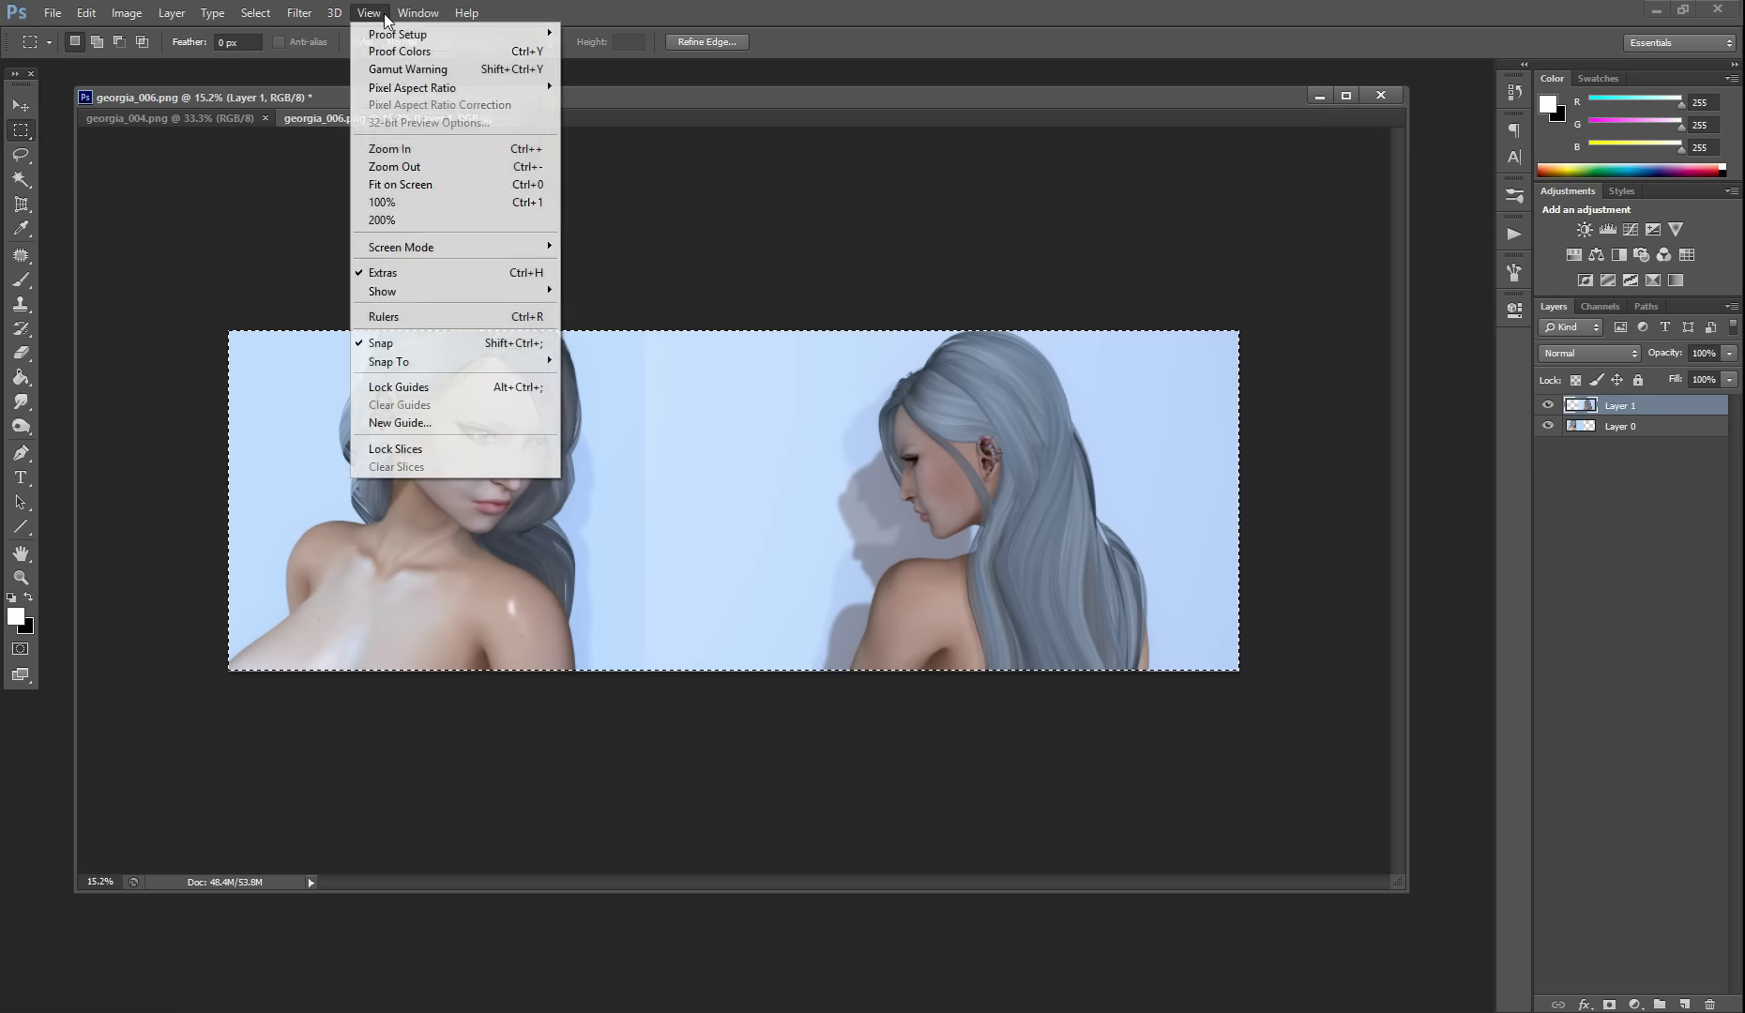
{"action": "left_click", "coordinate": [427, 190]}
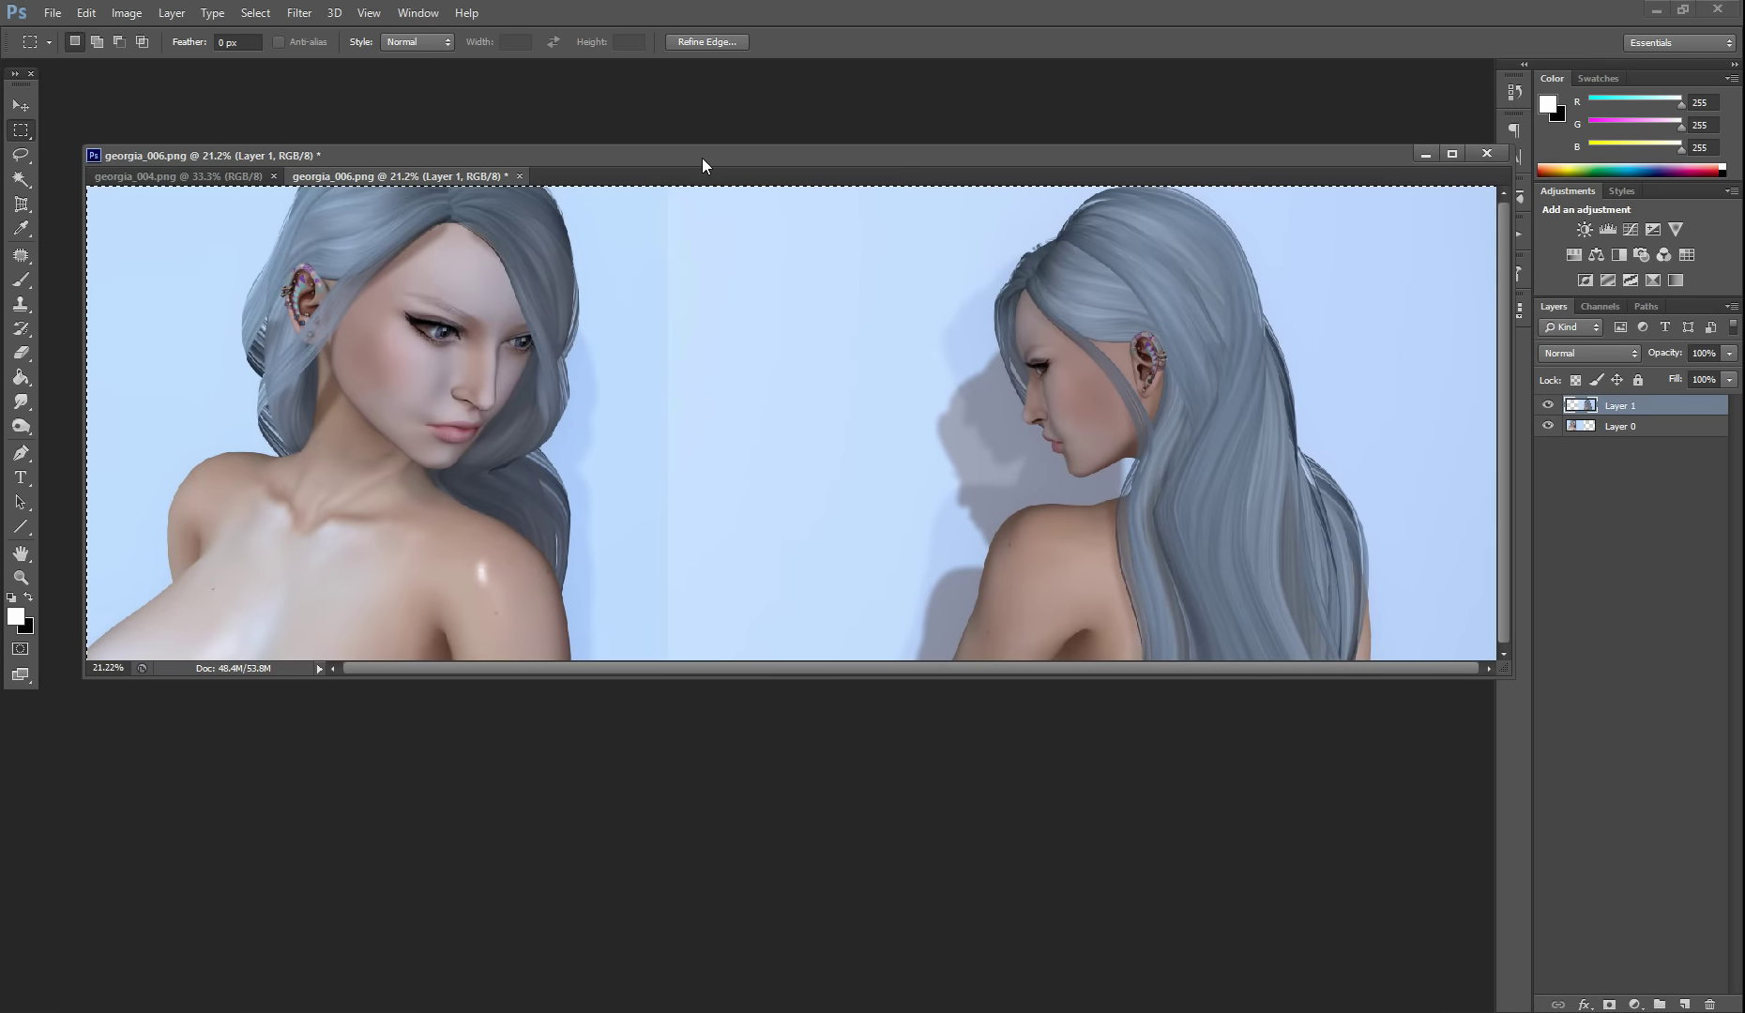
{"action": "left_click_drag", "start_coordinate": [674, 97], "coordinate": [691, 192]}
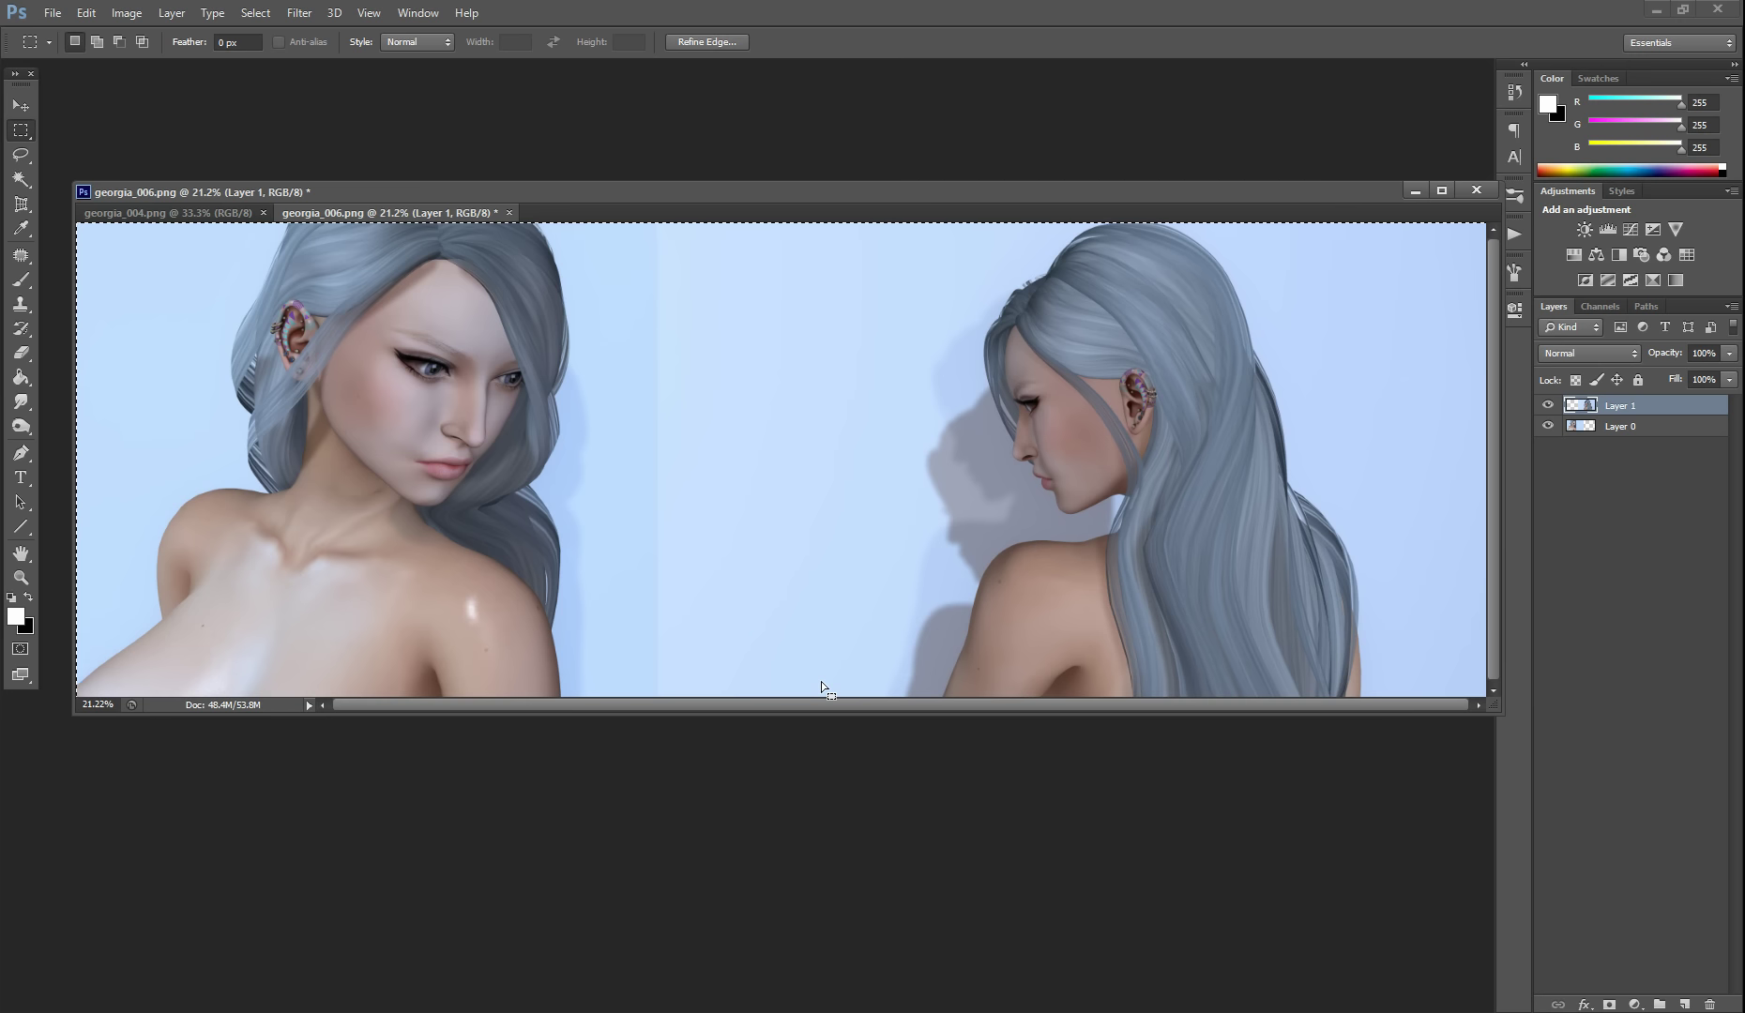
{"action": "scroll", "coordinate": [866, 589], "scroll_direction": "down", "scroll_amount": 2}
{"action": "scroll", "coordinate": [866, 588], "scroll_direction": "down", "scroll_amount": 1}
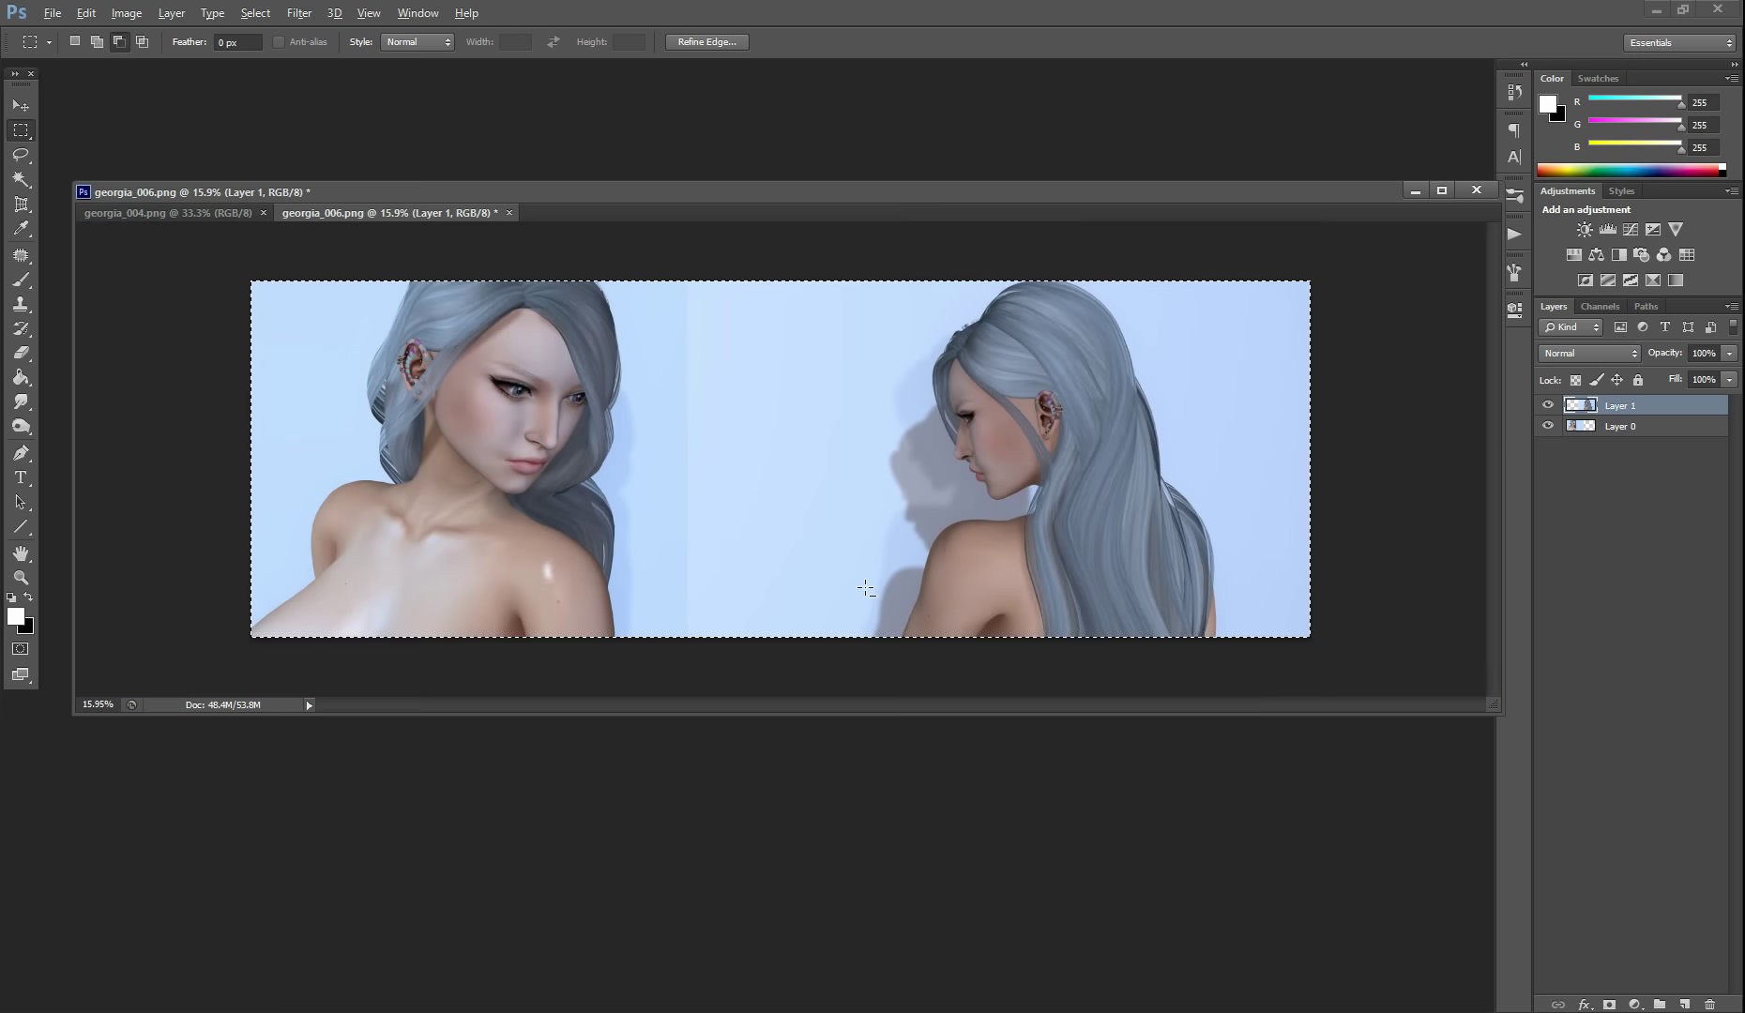
{"action": "left_click", "coordinate": [779, 648]}
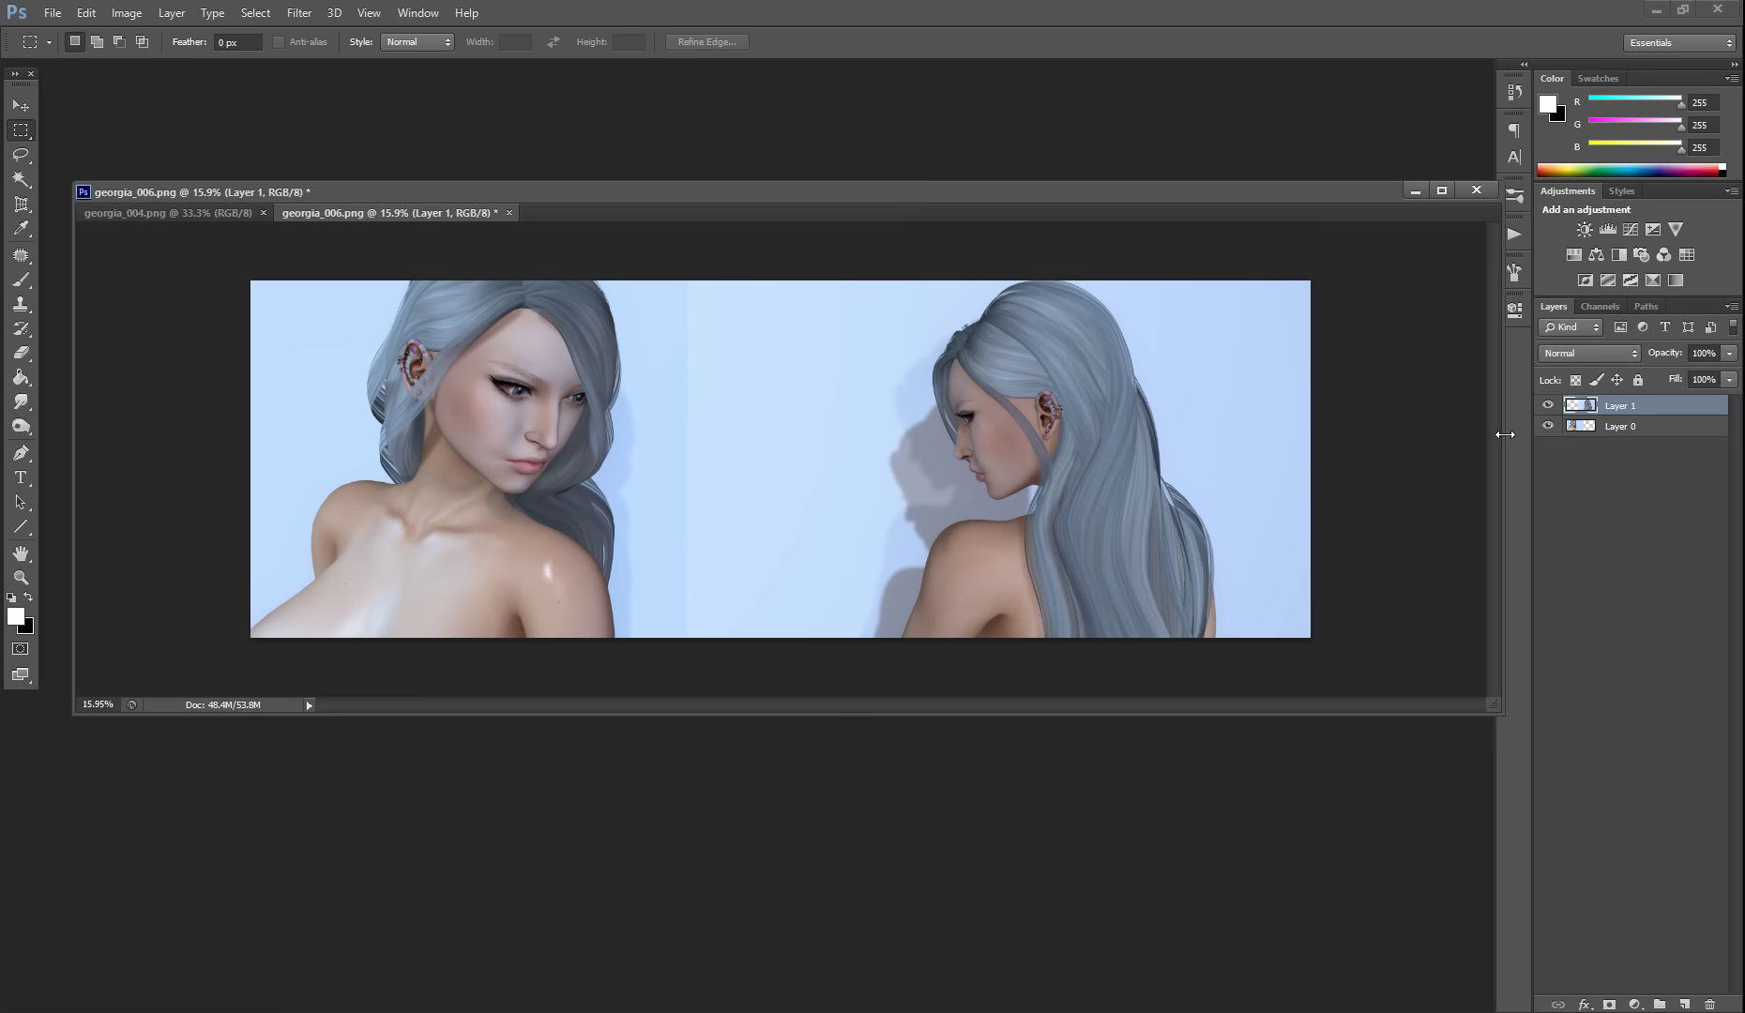
Check Layer 1's visibility, then marquee a full-height band across the portraits' seam.
{"action": "left_click", "coordinate": [1547, 404]}
{"action": "left_click", "coordinate": [1547, 405]}
{"action": "mouse_move", "coordinate": [844, 263]}
{"action": "left_mouse_down"}
{"action": "mouse_move", "coordinate": [752, 678]}
{"action": "mouse_move", "coordinate": [640, 699]}
{"action": "left_mouse_up"}
Refine the seam selection in Refine Edge with higher Smooth and Feather values.
{"action": "left_click", "coordinate": [719, 43]}
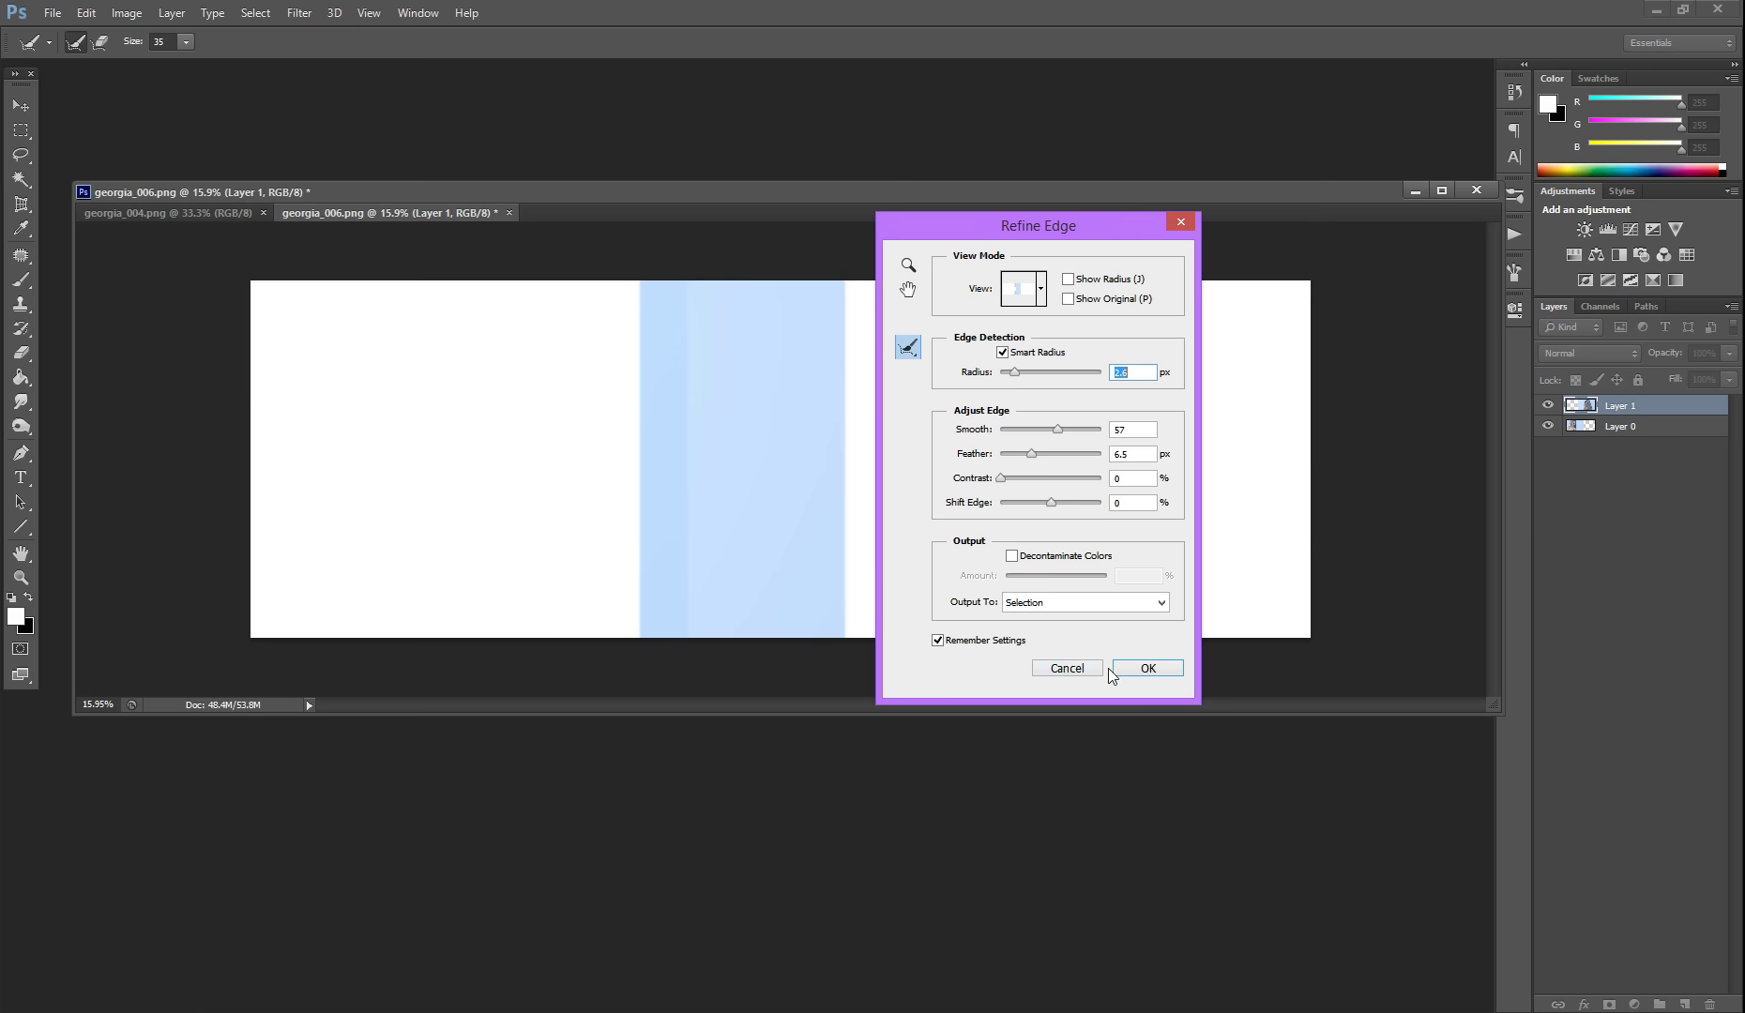
{"action": "left_click", "coordinate": [1087, 666]}
{"action": "left_click", "coordinate": [255, 12]}
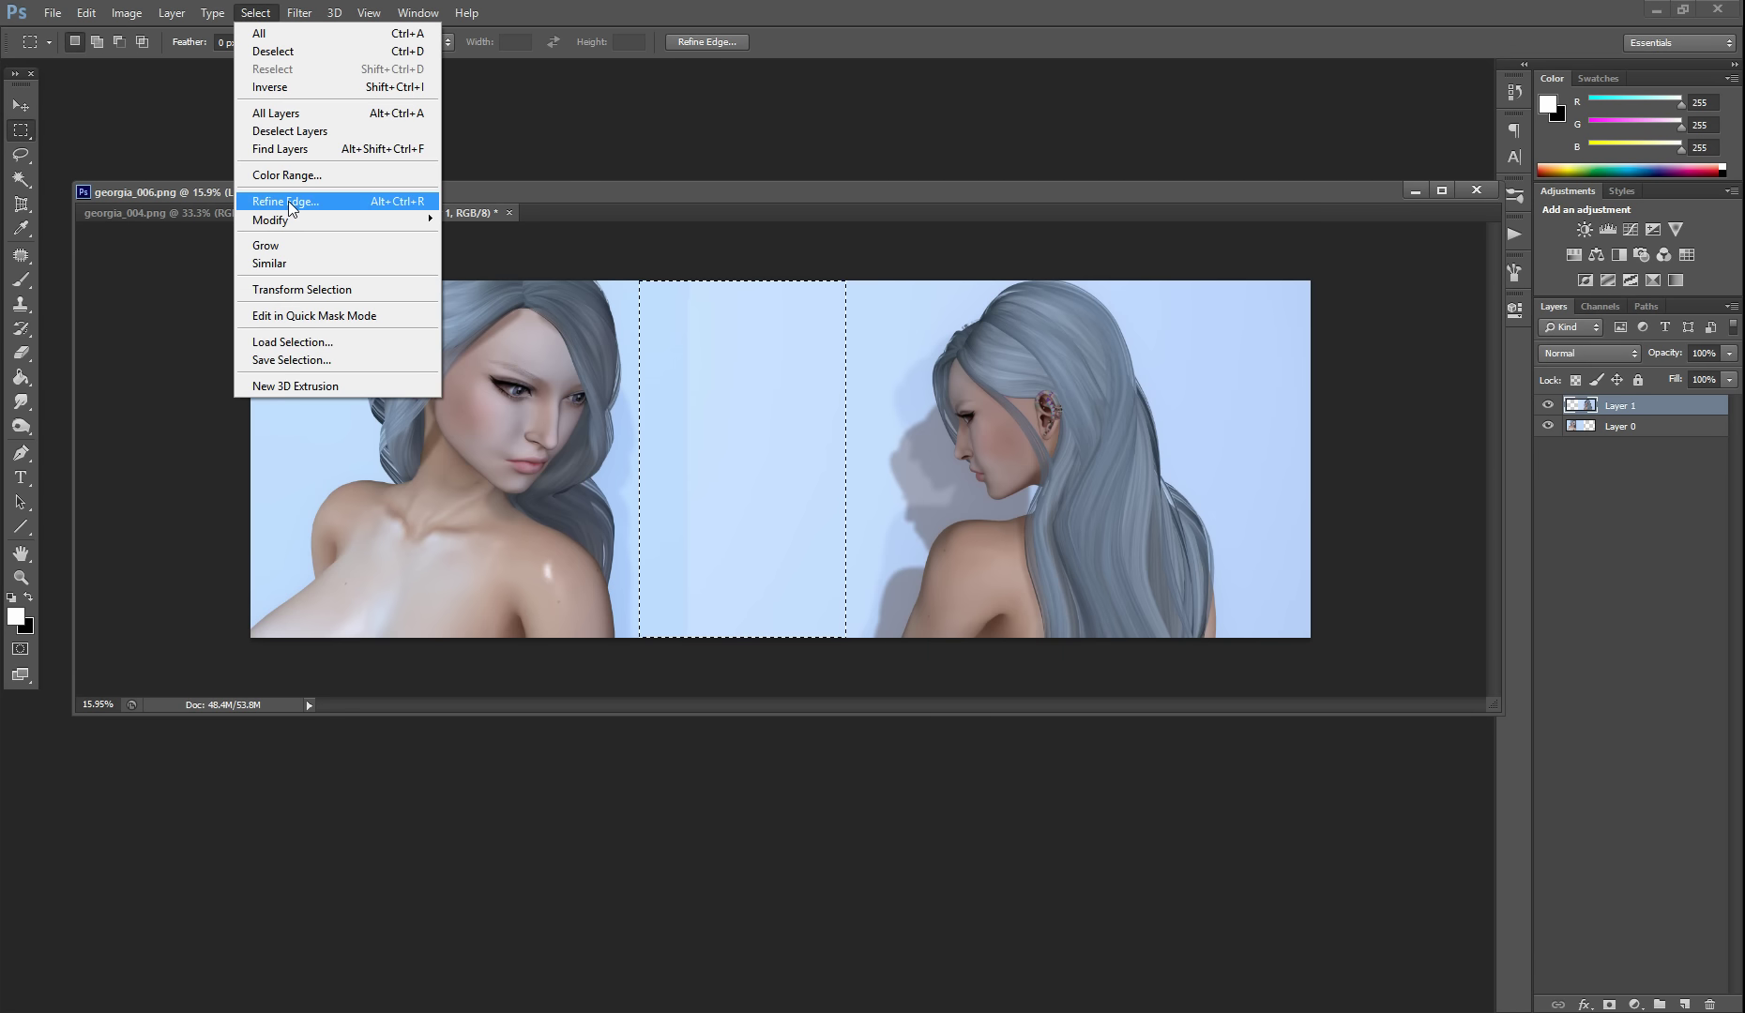
{"action": "left_click", "coordinate": [268, 9]}
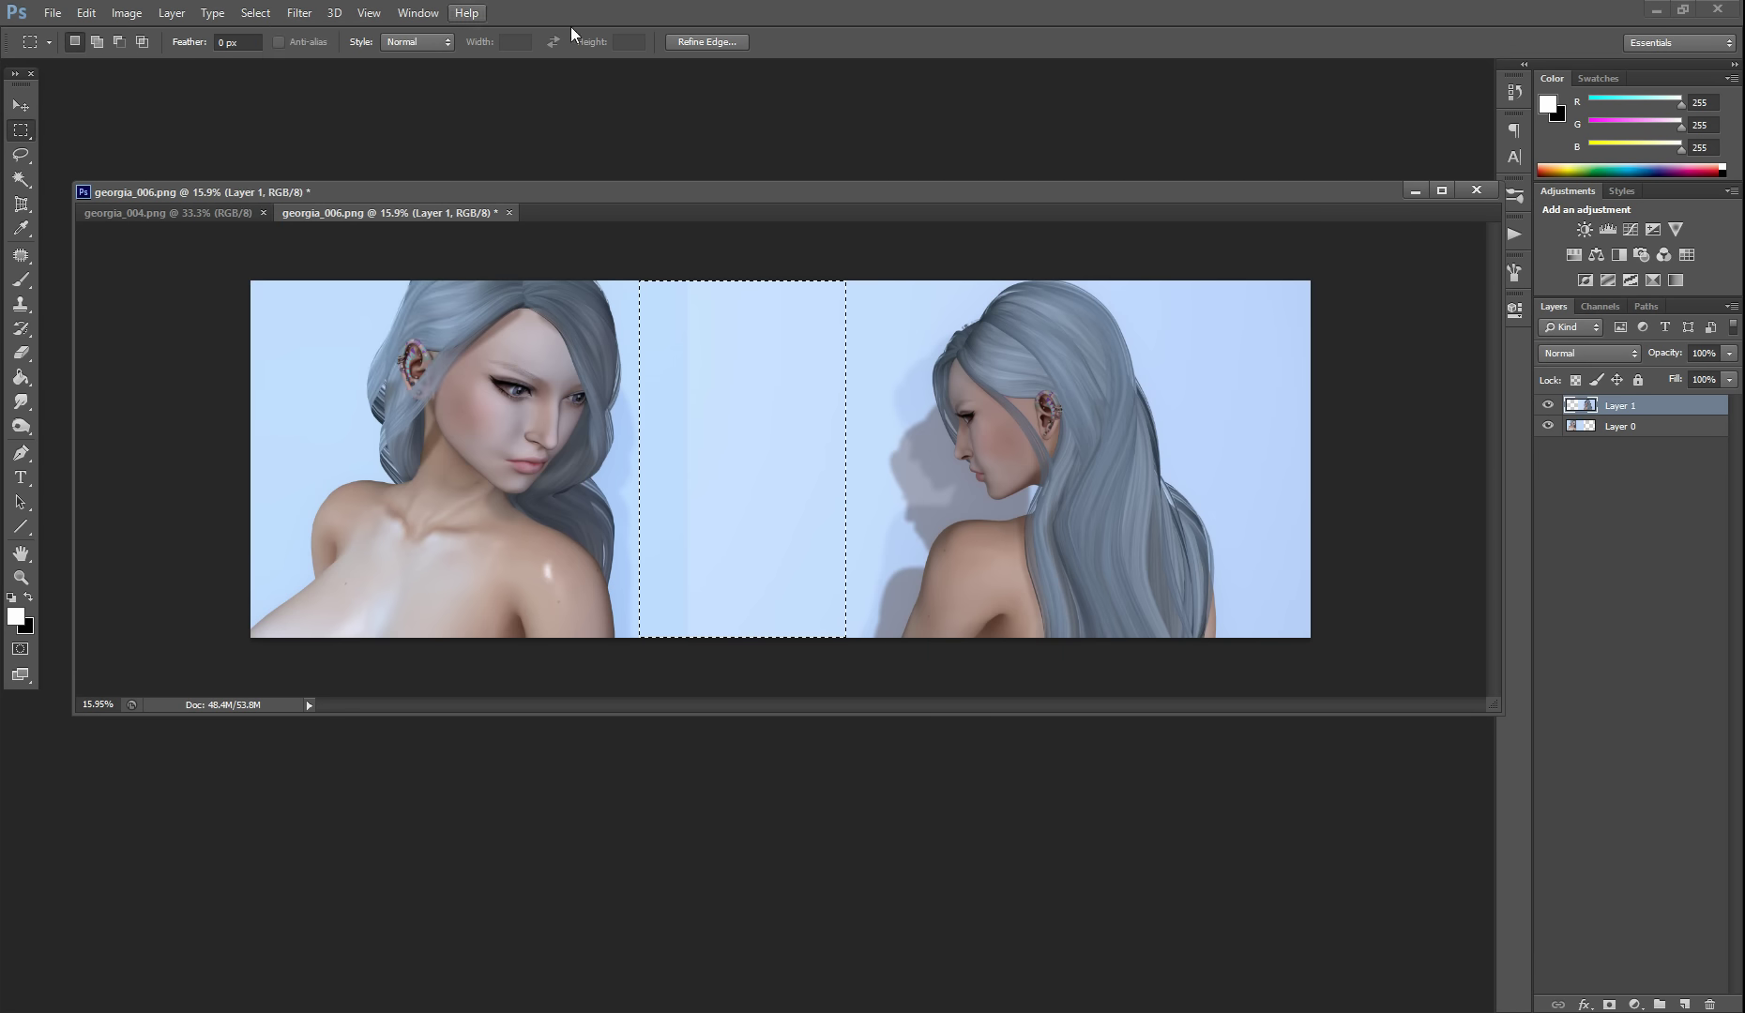
{"action": "left_click", "coordinate": [705, 41]}
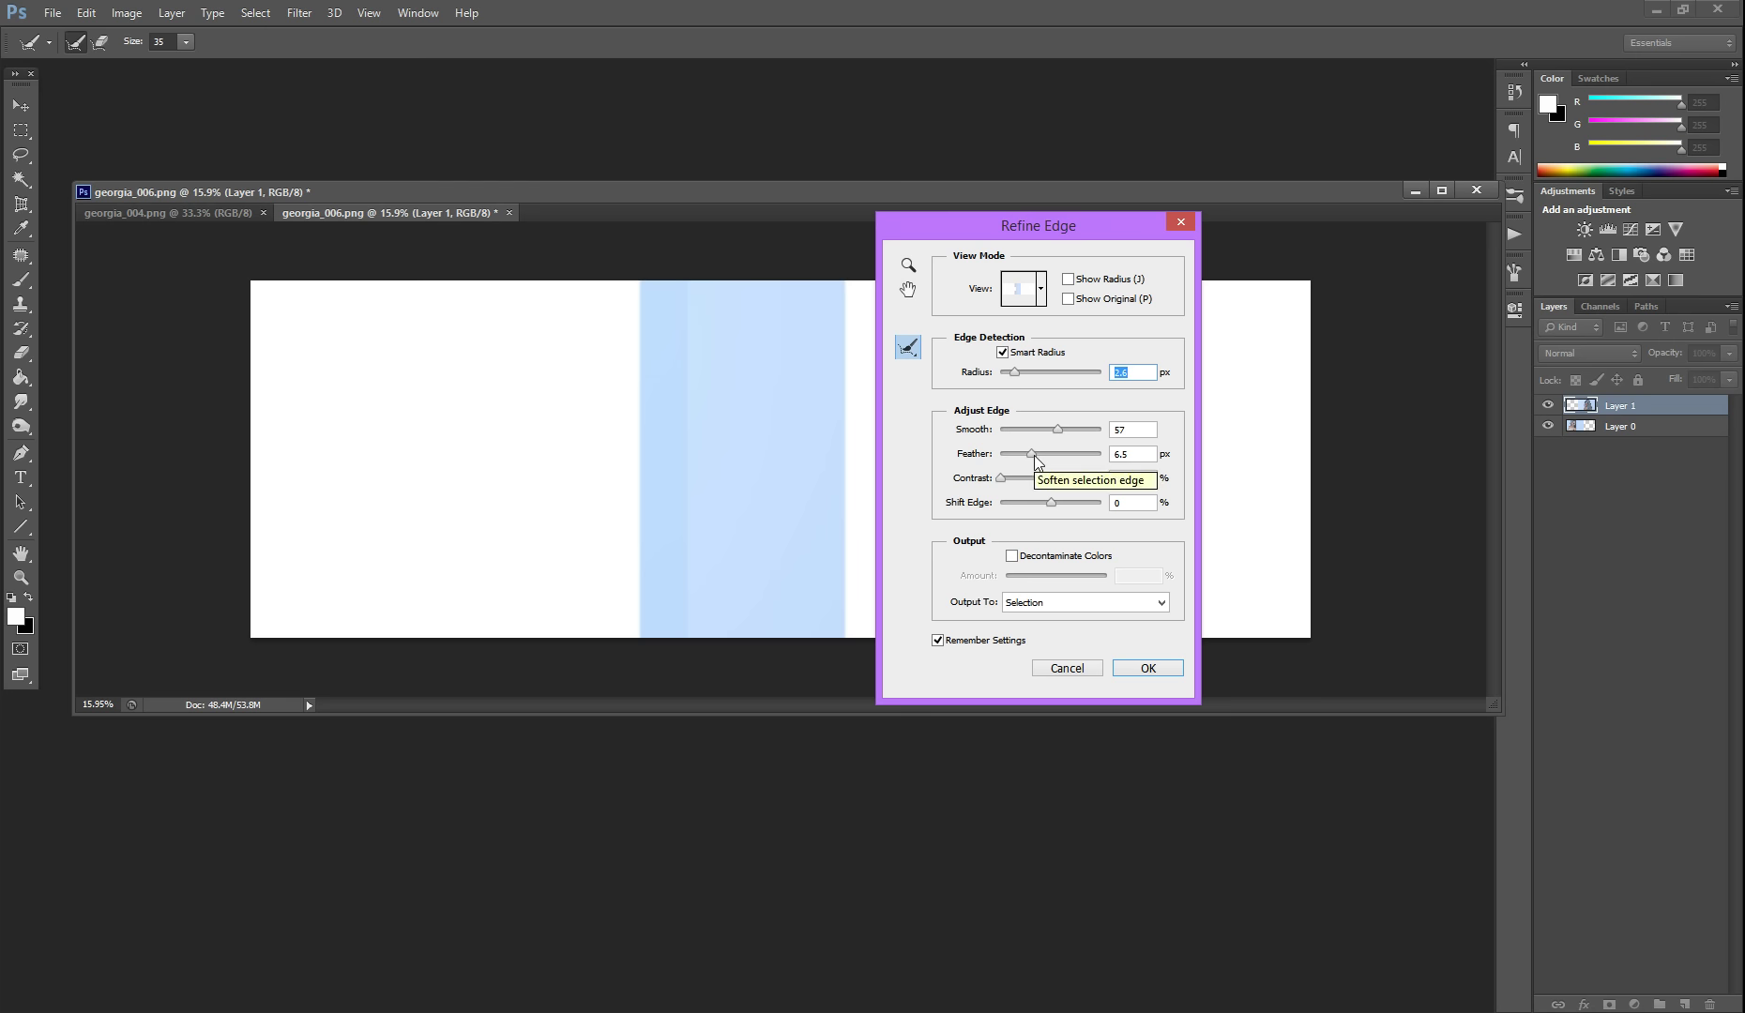
{"action": "left_click_drag", "start_coordinate": [1035, 456], "coordinate": [1065, 450]}
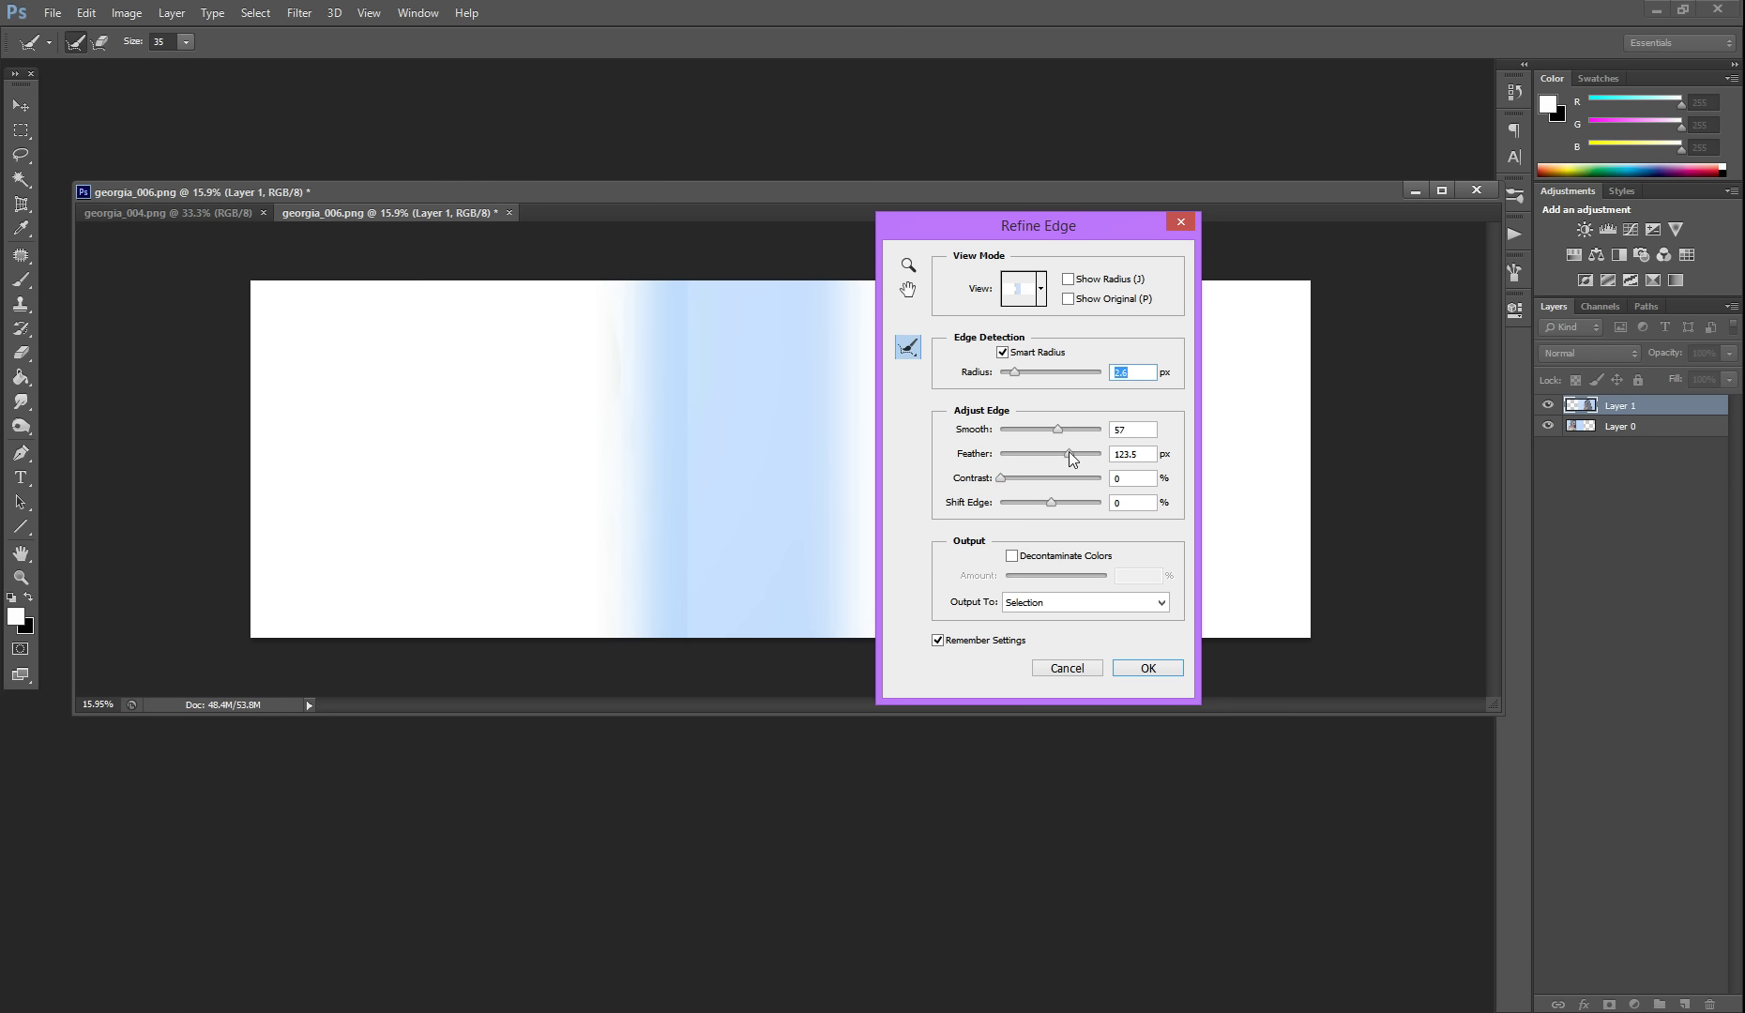
{"action": "left_click", "coordinate": [1068, 453]}
{"action": "left_click", "coordinate": [1148, 669]}
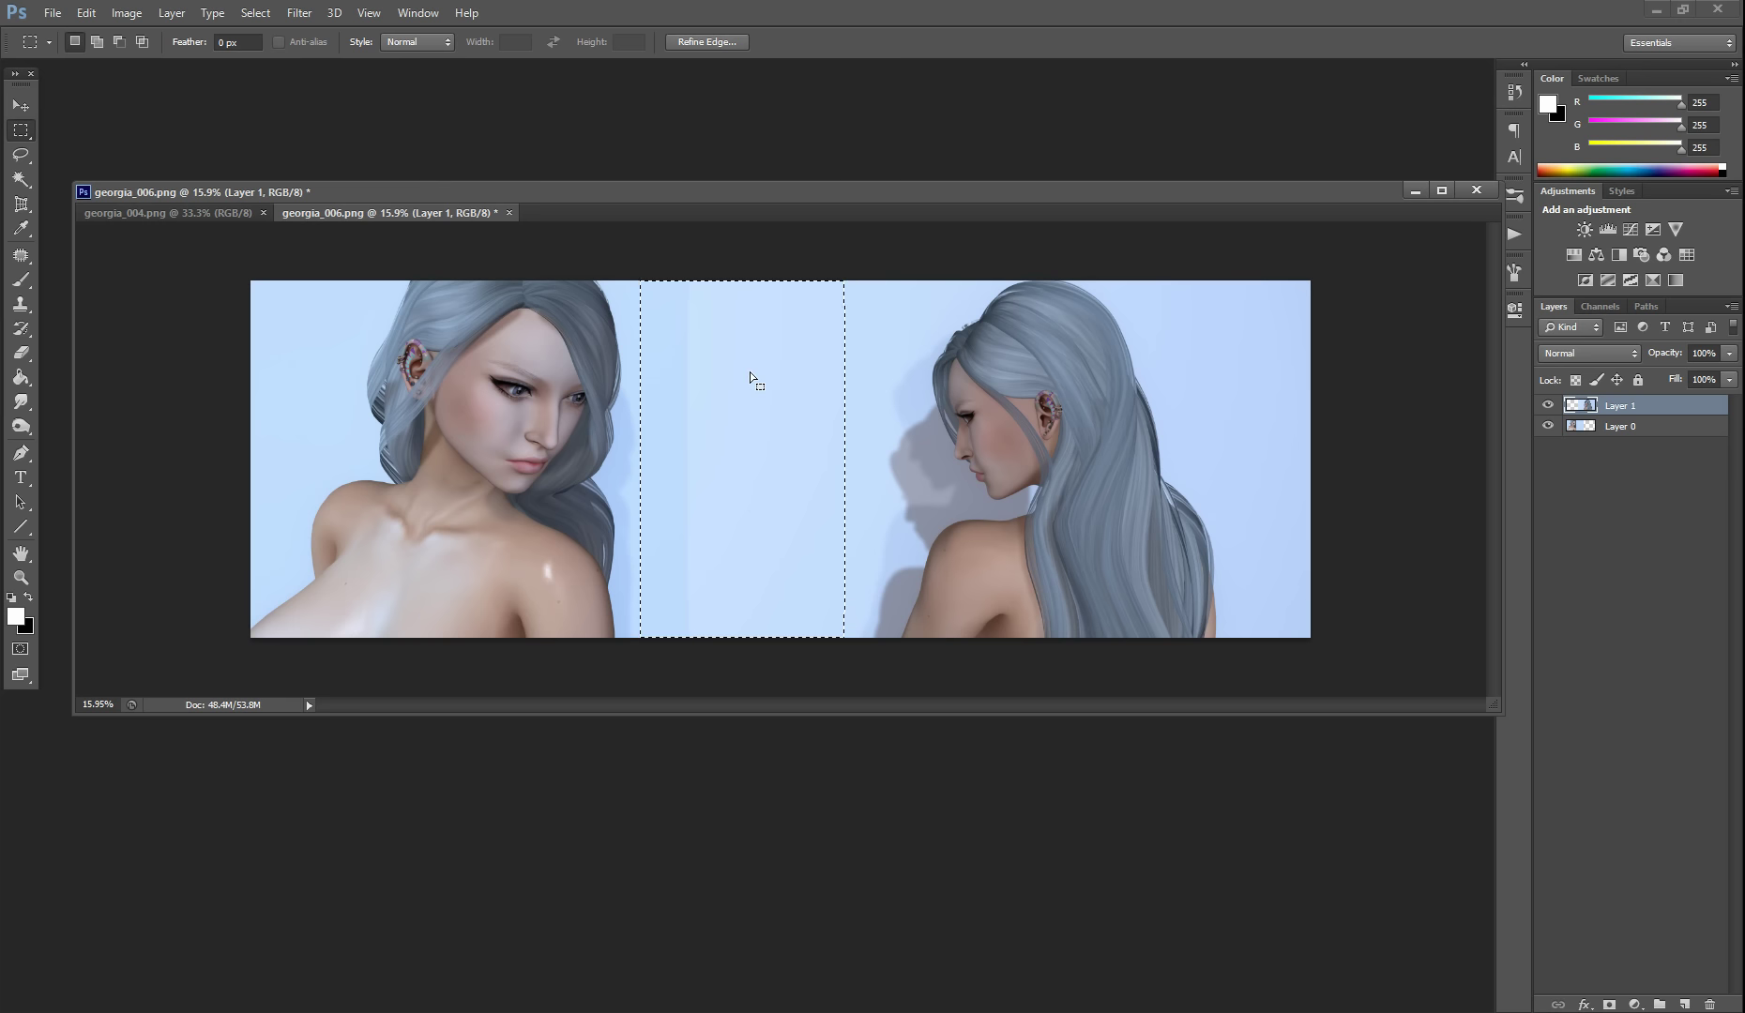
Preview the feathered band in Quick Mask, fit on screen, then remove it from Layer 1.
{"action": "key", "text": "q"}
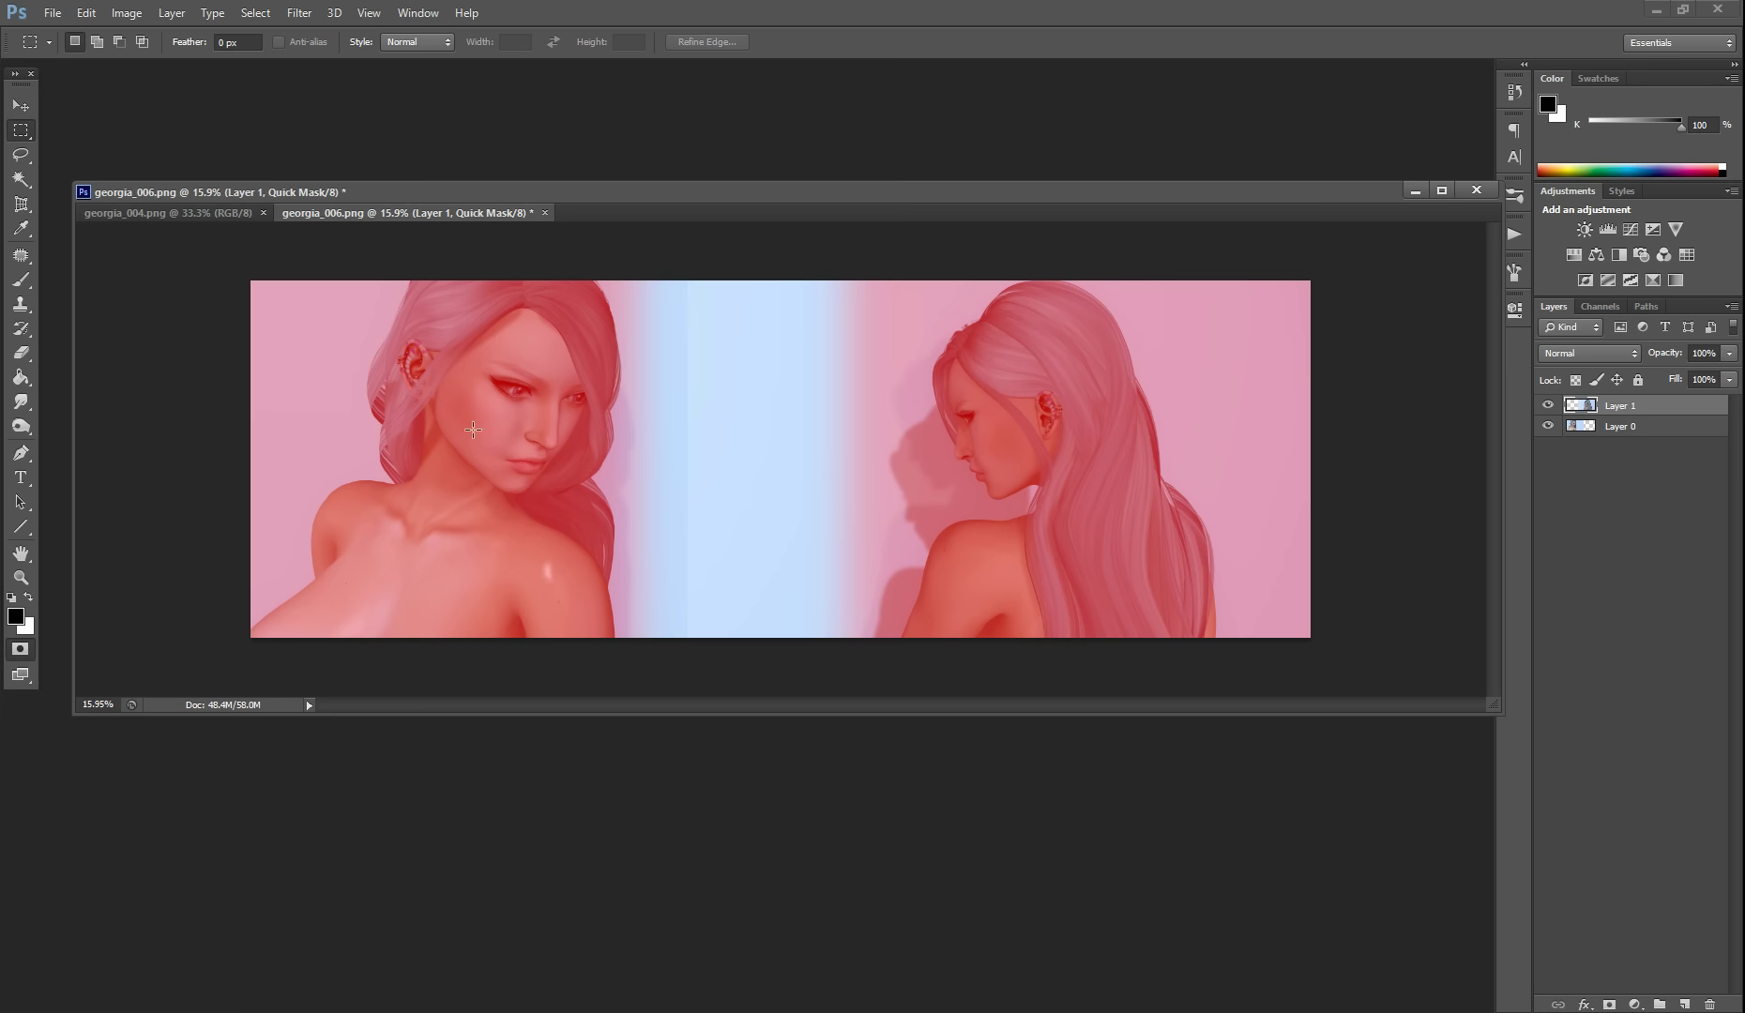
{"action": "left_click", "coordinate": [368, 12]}
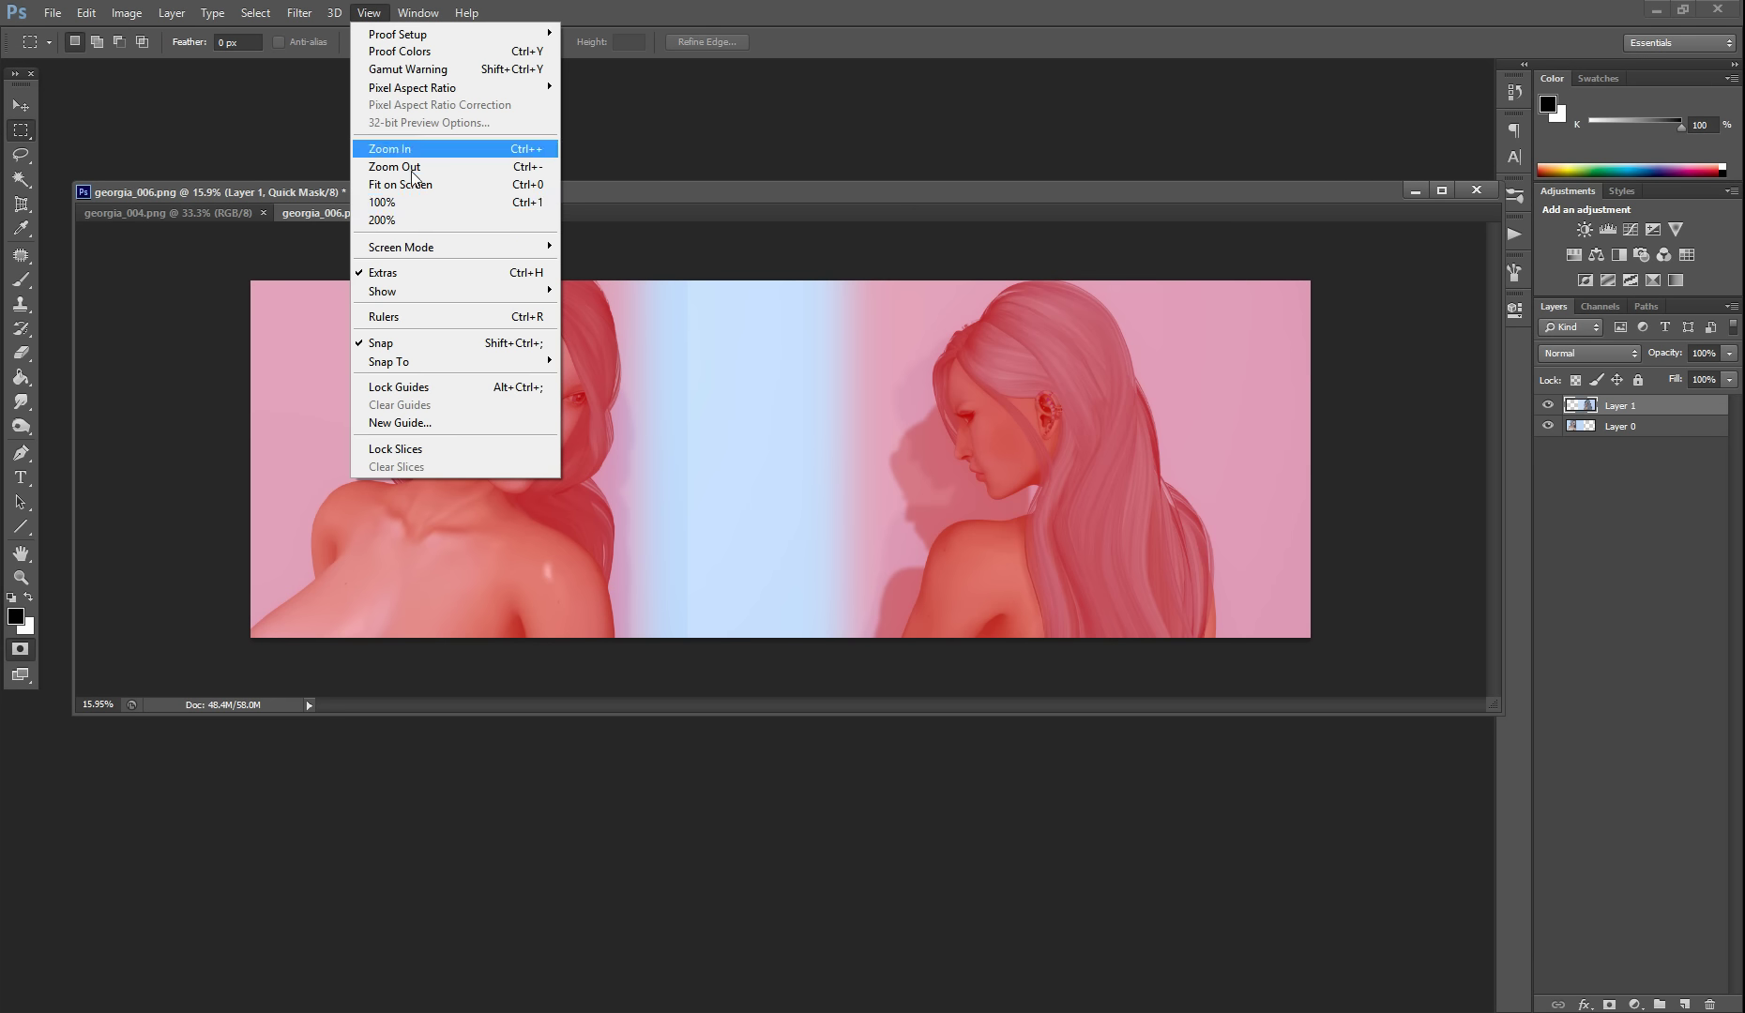
{"action": "left_click", "coordinate": [422, 187]}
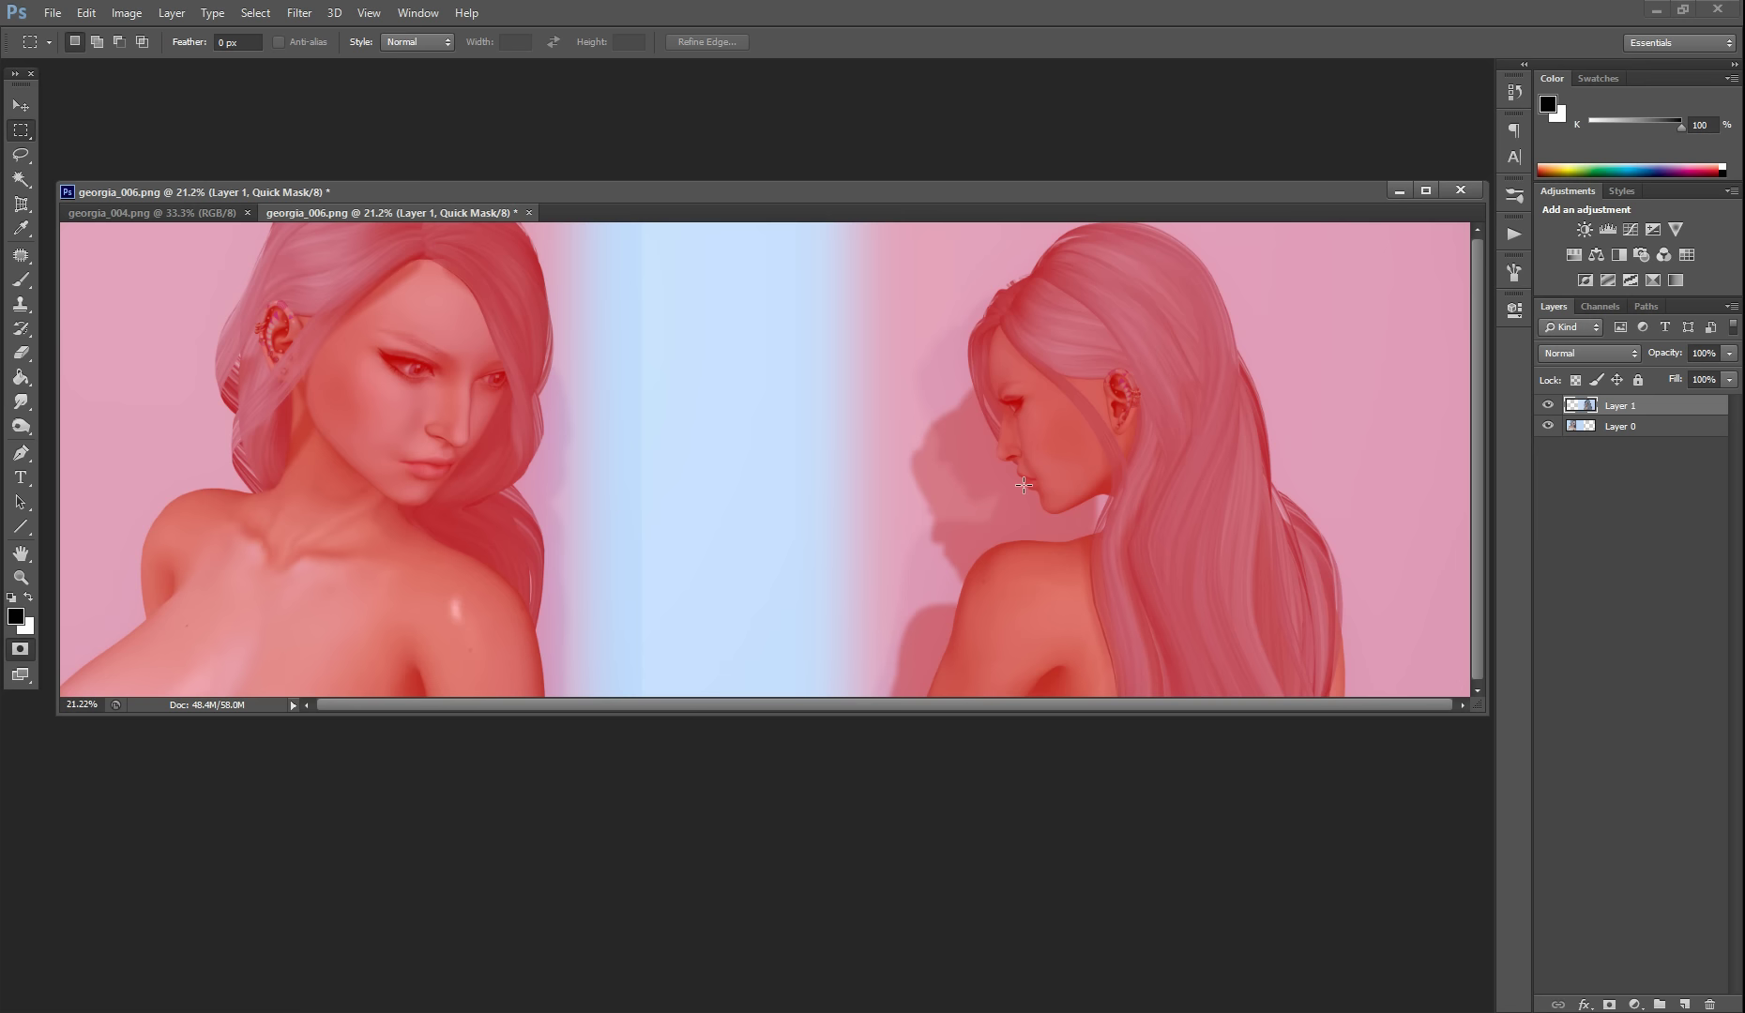
{"action": "key", "text": "q"}
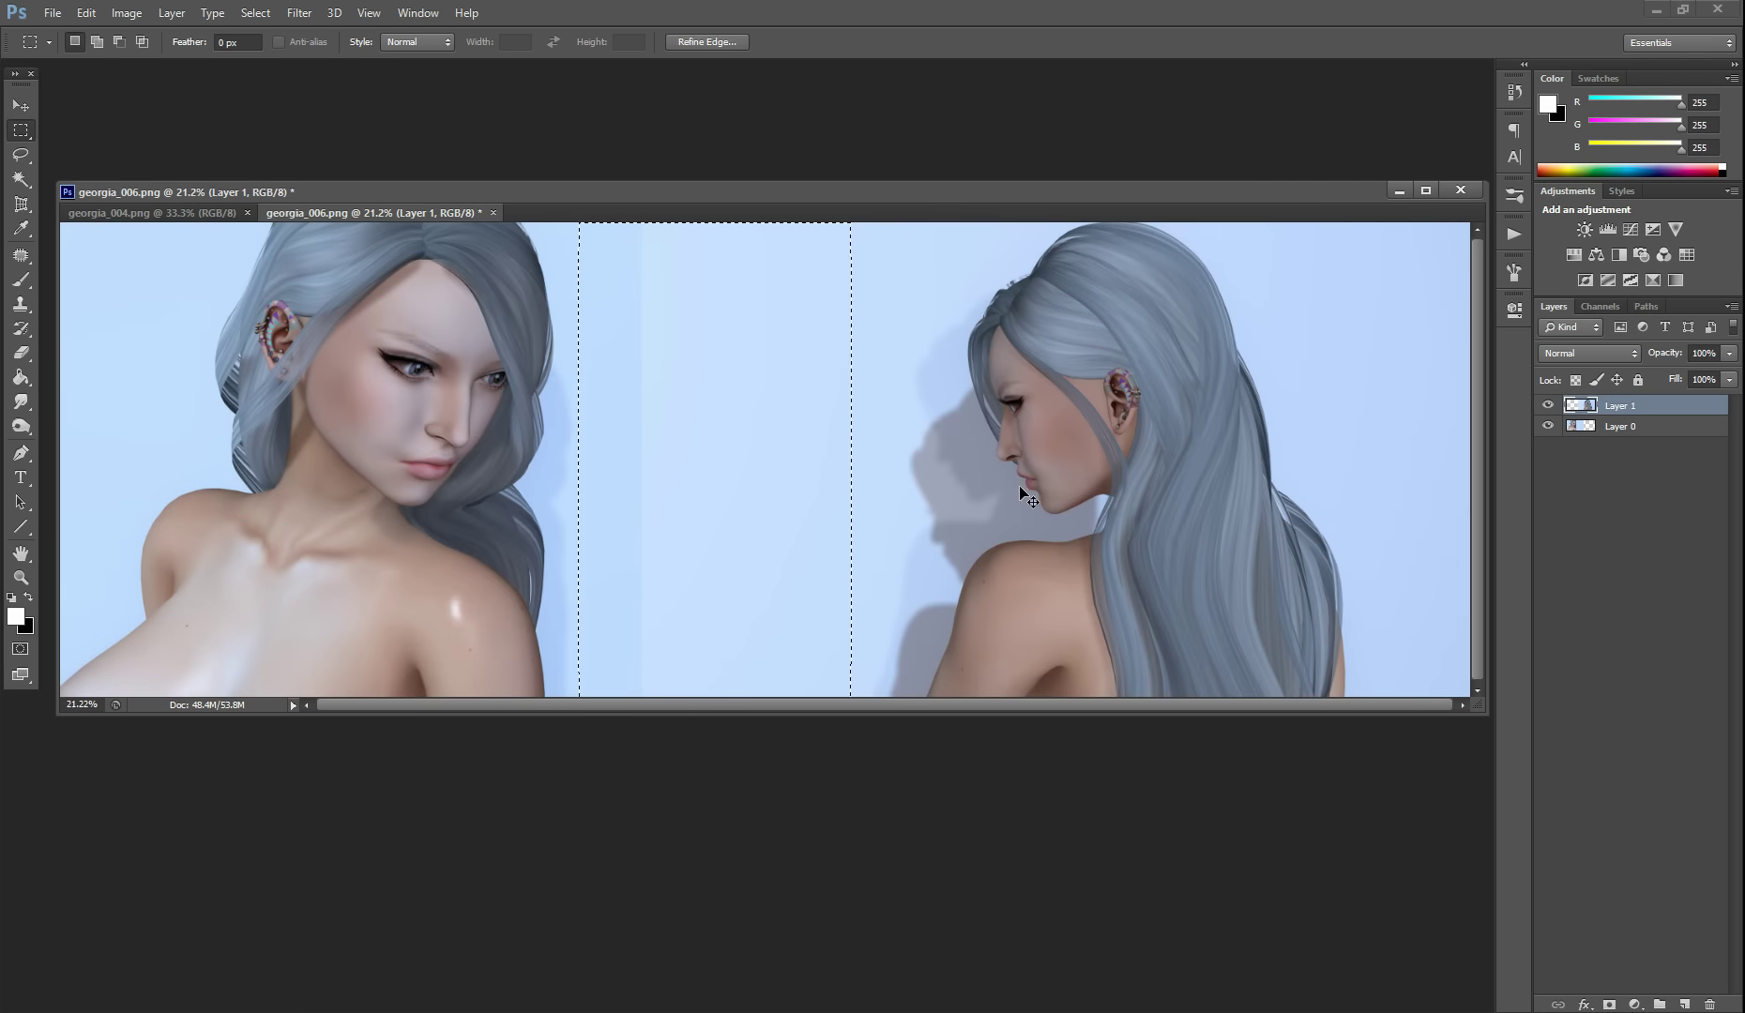
{"action": "key", "text": "ctrl+d"}
Check Edit menu undo options, then use History to compare pre-cut state and restore Cut Pixels.
{"action": "left_click", "coordinate": [90, 15]}
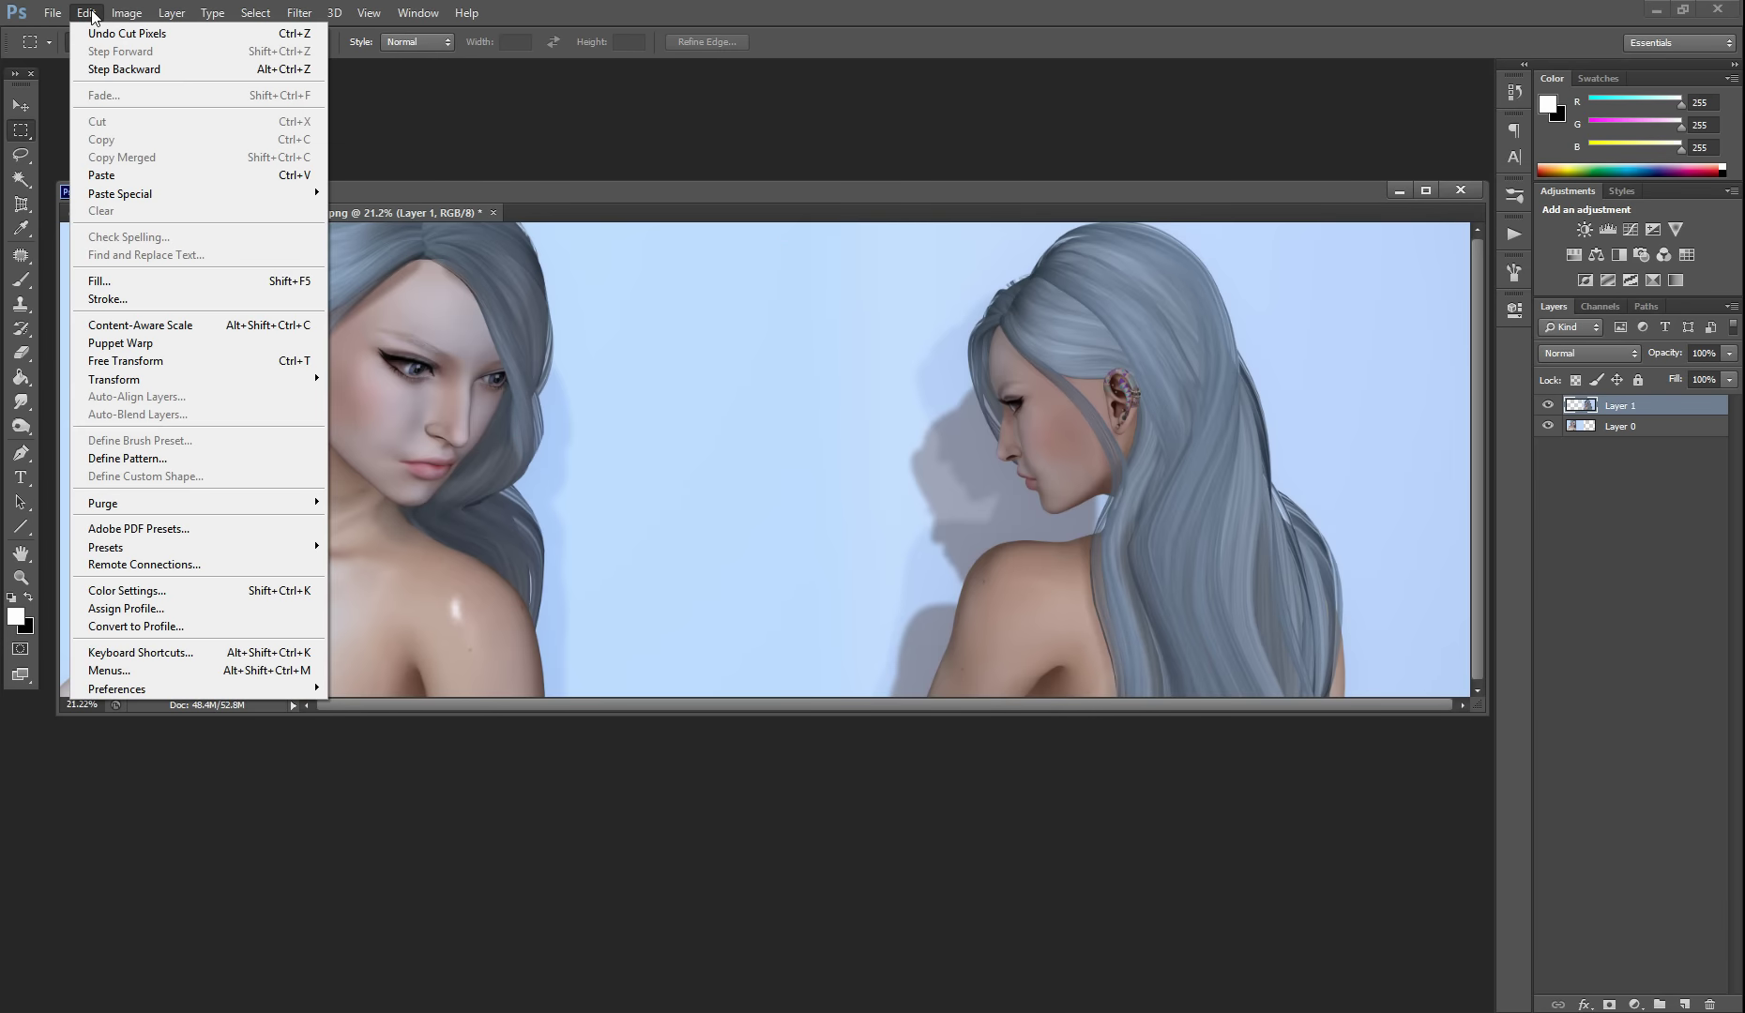
{"action": "left_click", "coordinate": [91, 16]}
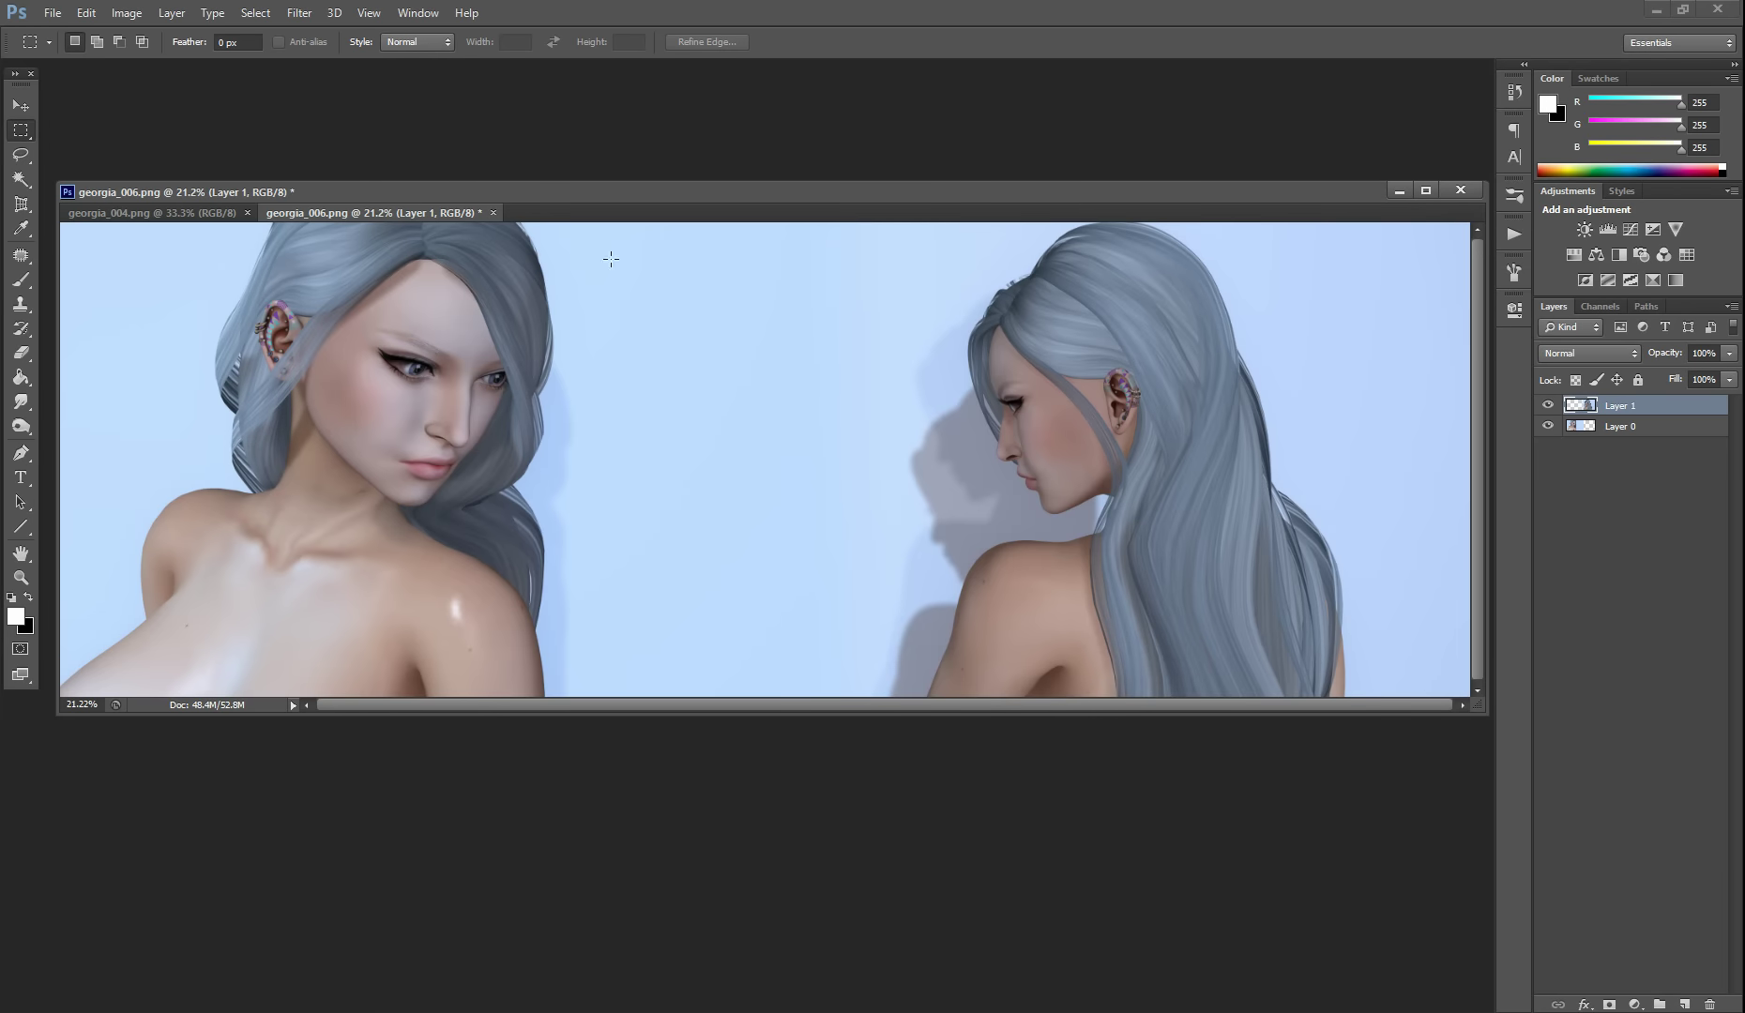
{"action": "left_click", "coordinate": [1516, 97]}
{"action": "scroll", "coordinate": [1422, 123], "scroll_direction": "up", "scroll_amount": 1}
{"action": "left_click", "coordinate": [1405, 113]}
{"action": "scroll", "coordinate": [1406, 116], "scroll_direction": "down", "scroll_amount": 1}
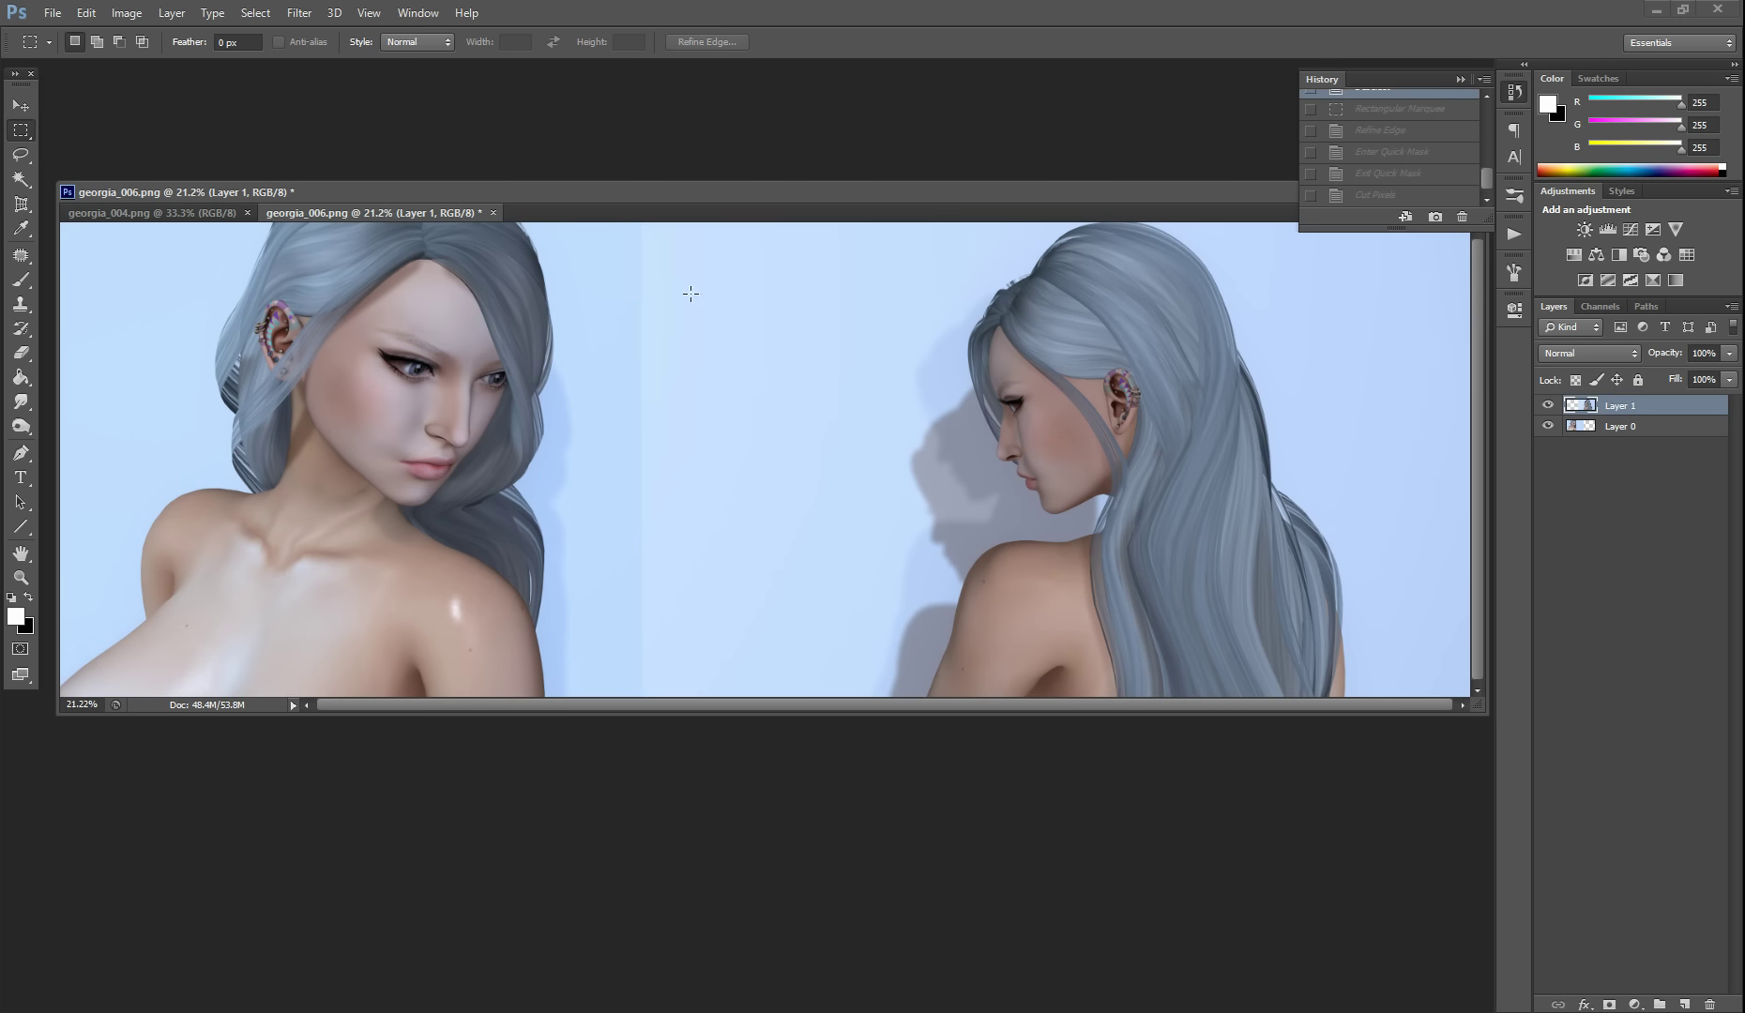
{"action": "left_click", "coordinate": [1375, 195]}
{"action": "scroll", "coordinate": [1039, 485], "scroll_direction": "down", "scroll_amount": 1}
{"action": "scroll", "coordinate": [1039, 485], "scroll_direction": "down", "scroll_amount": 1}
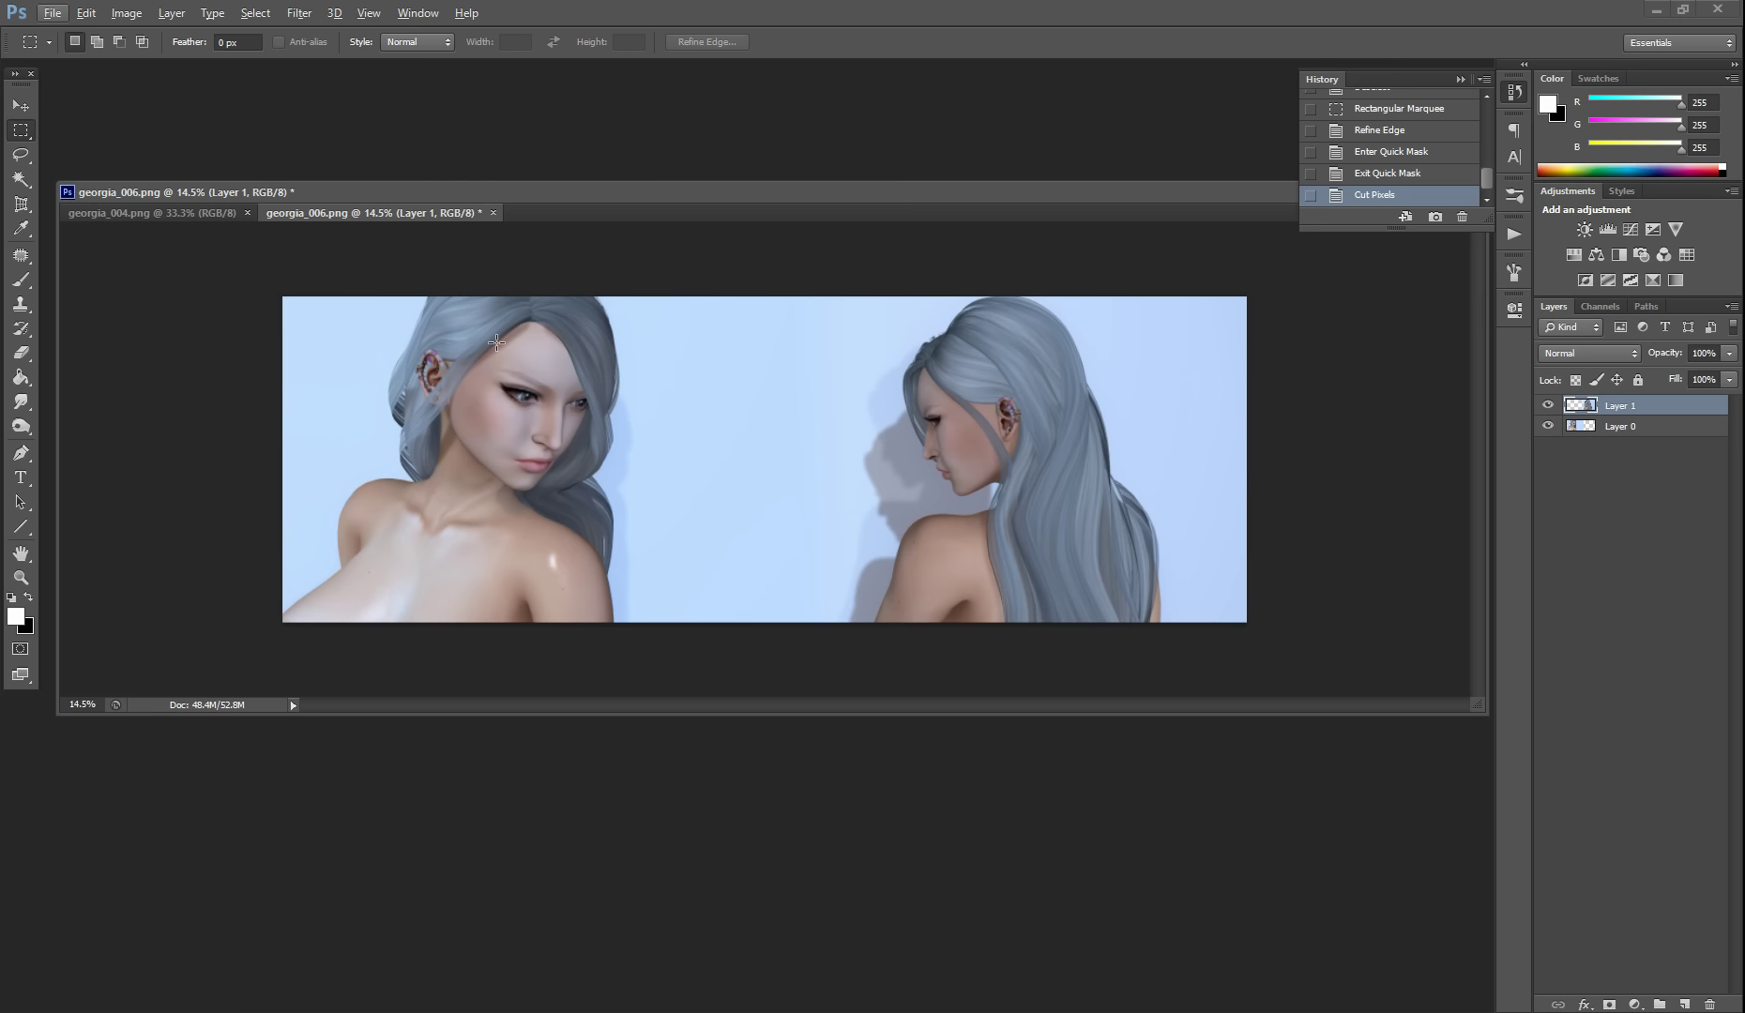
Shift the pasted right-hand portrait (Layer 1) about 572 px to the left.
{"action": "left_click", "coordinate": [21, 105]}
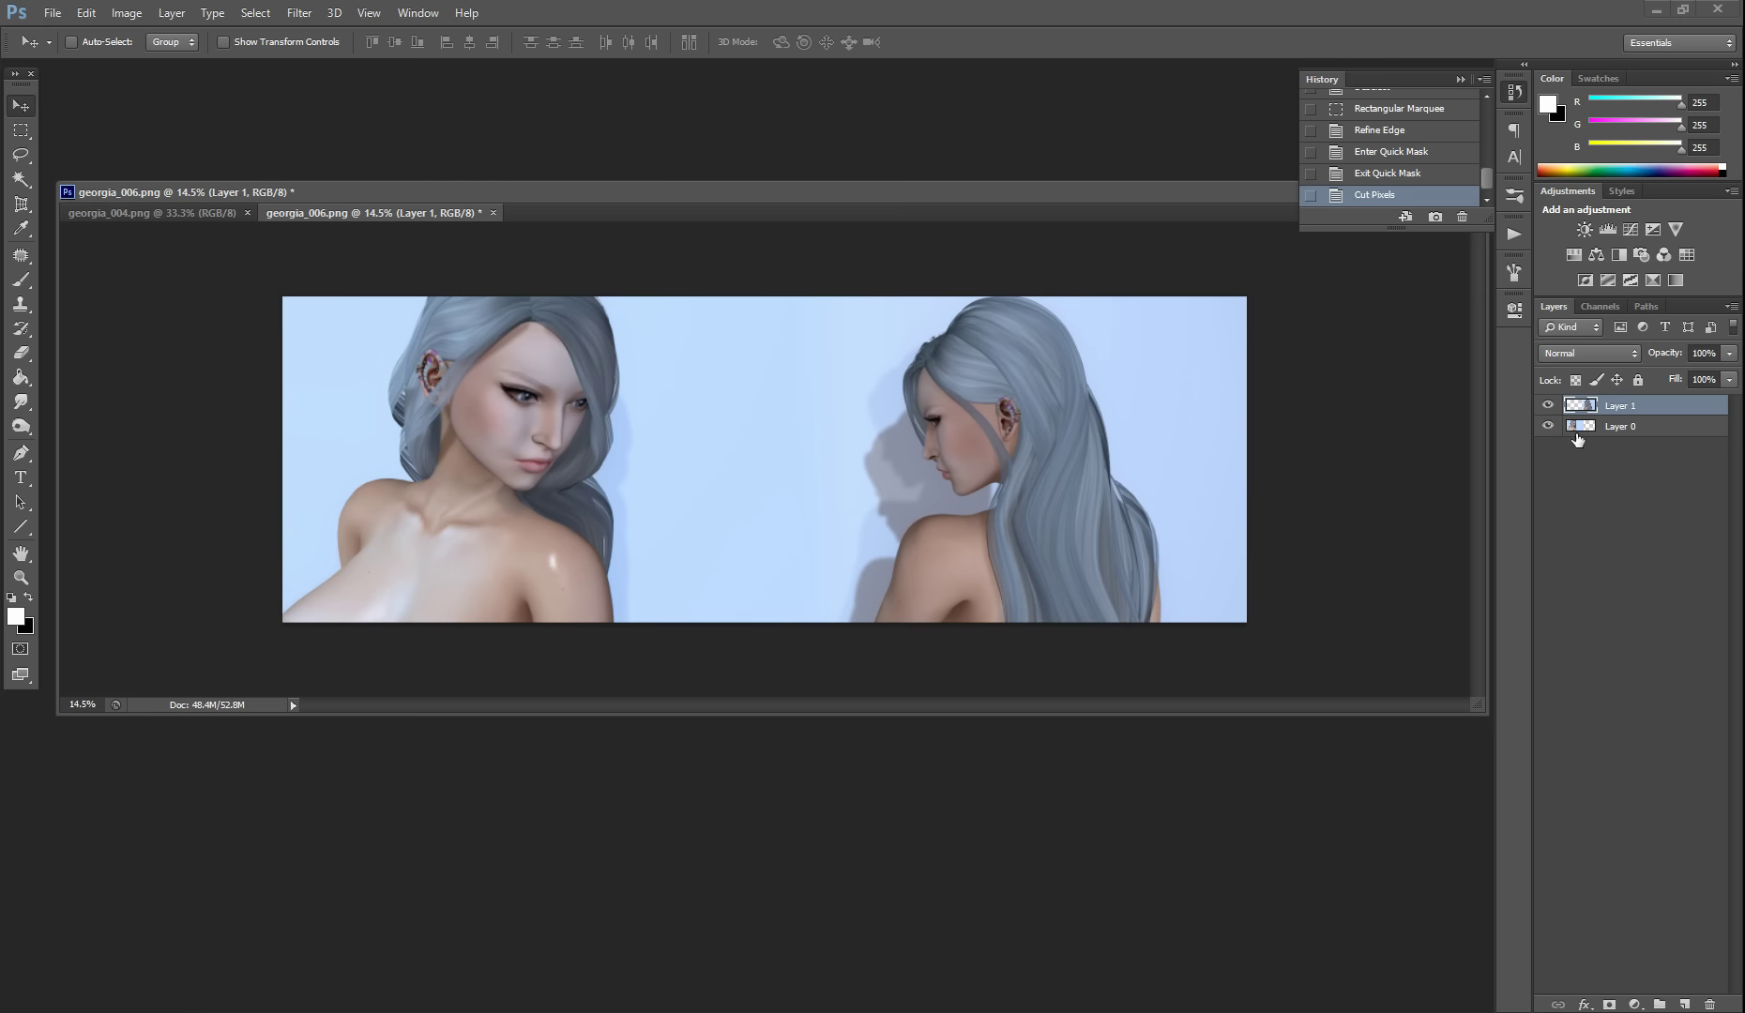
{"action": "left_click_drag", "start_coordinate": [1071, 507], "coordinate": [993, 510]}
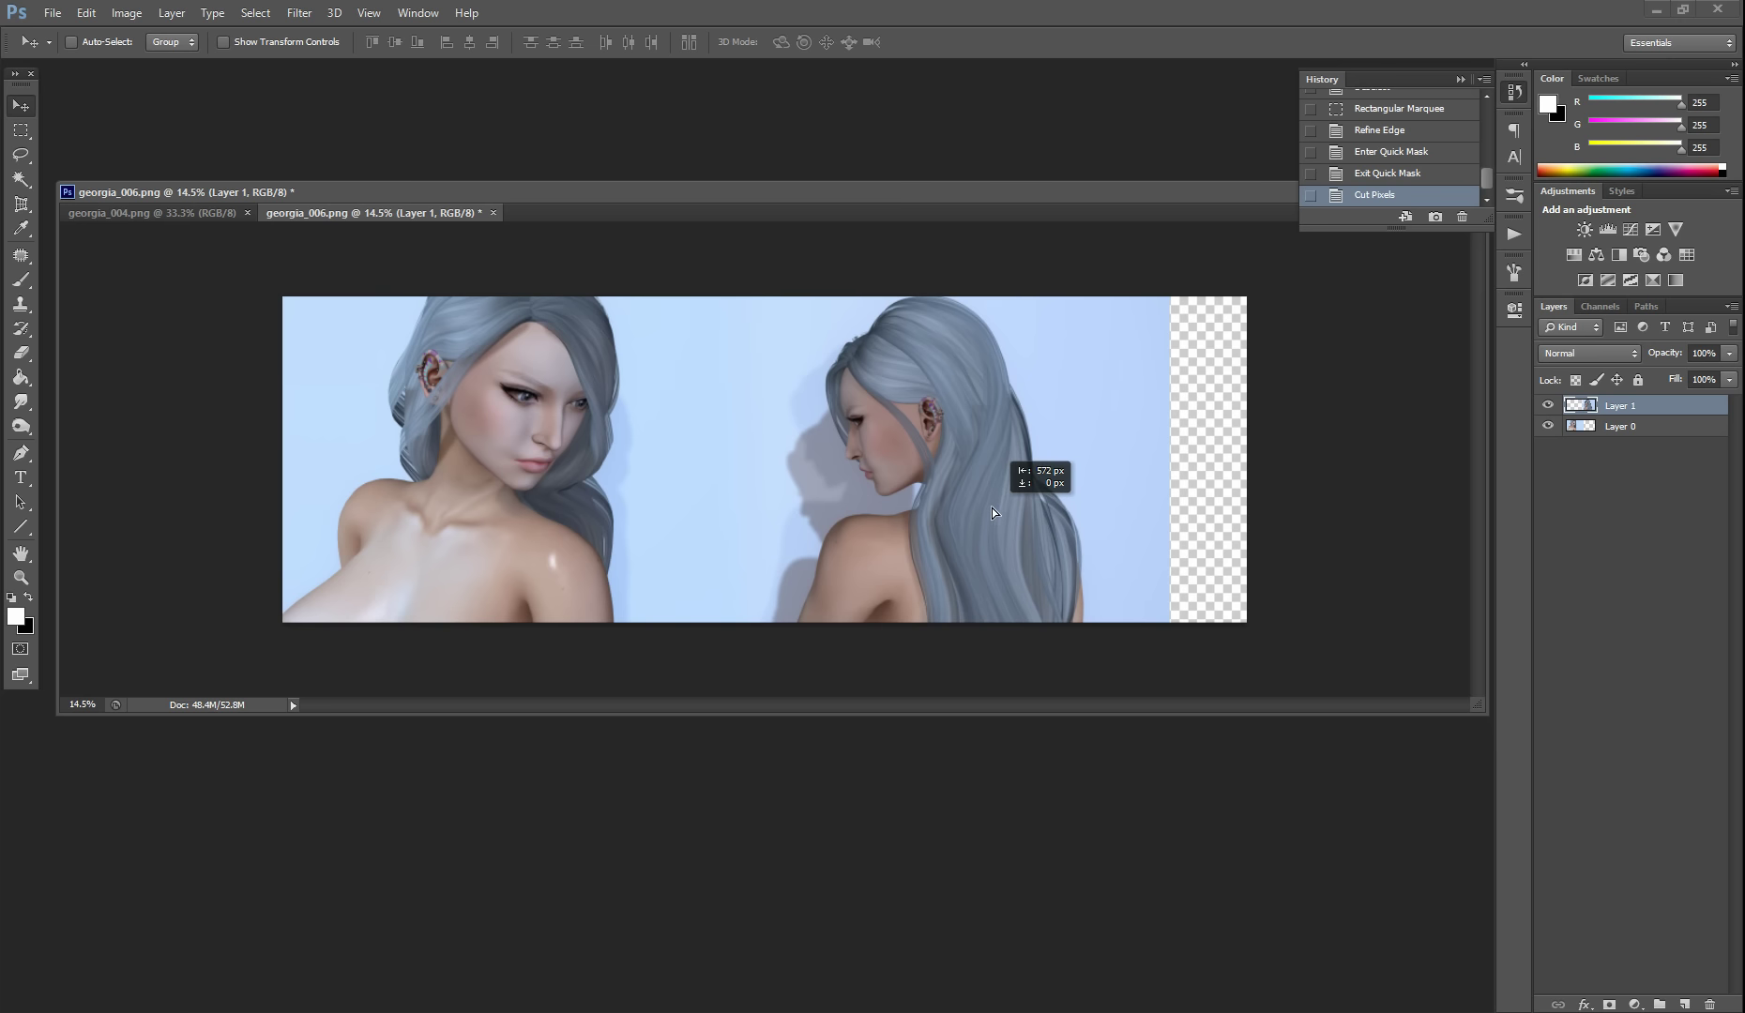
{"action": "left_click_drag", "start_coordinate": [994, 507], "coordinate": [990, 507]}
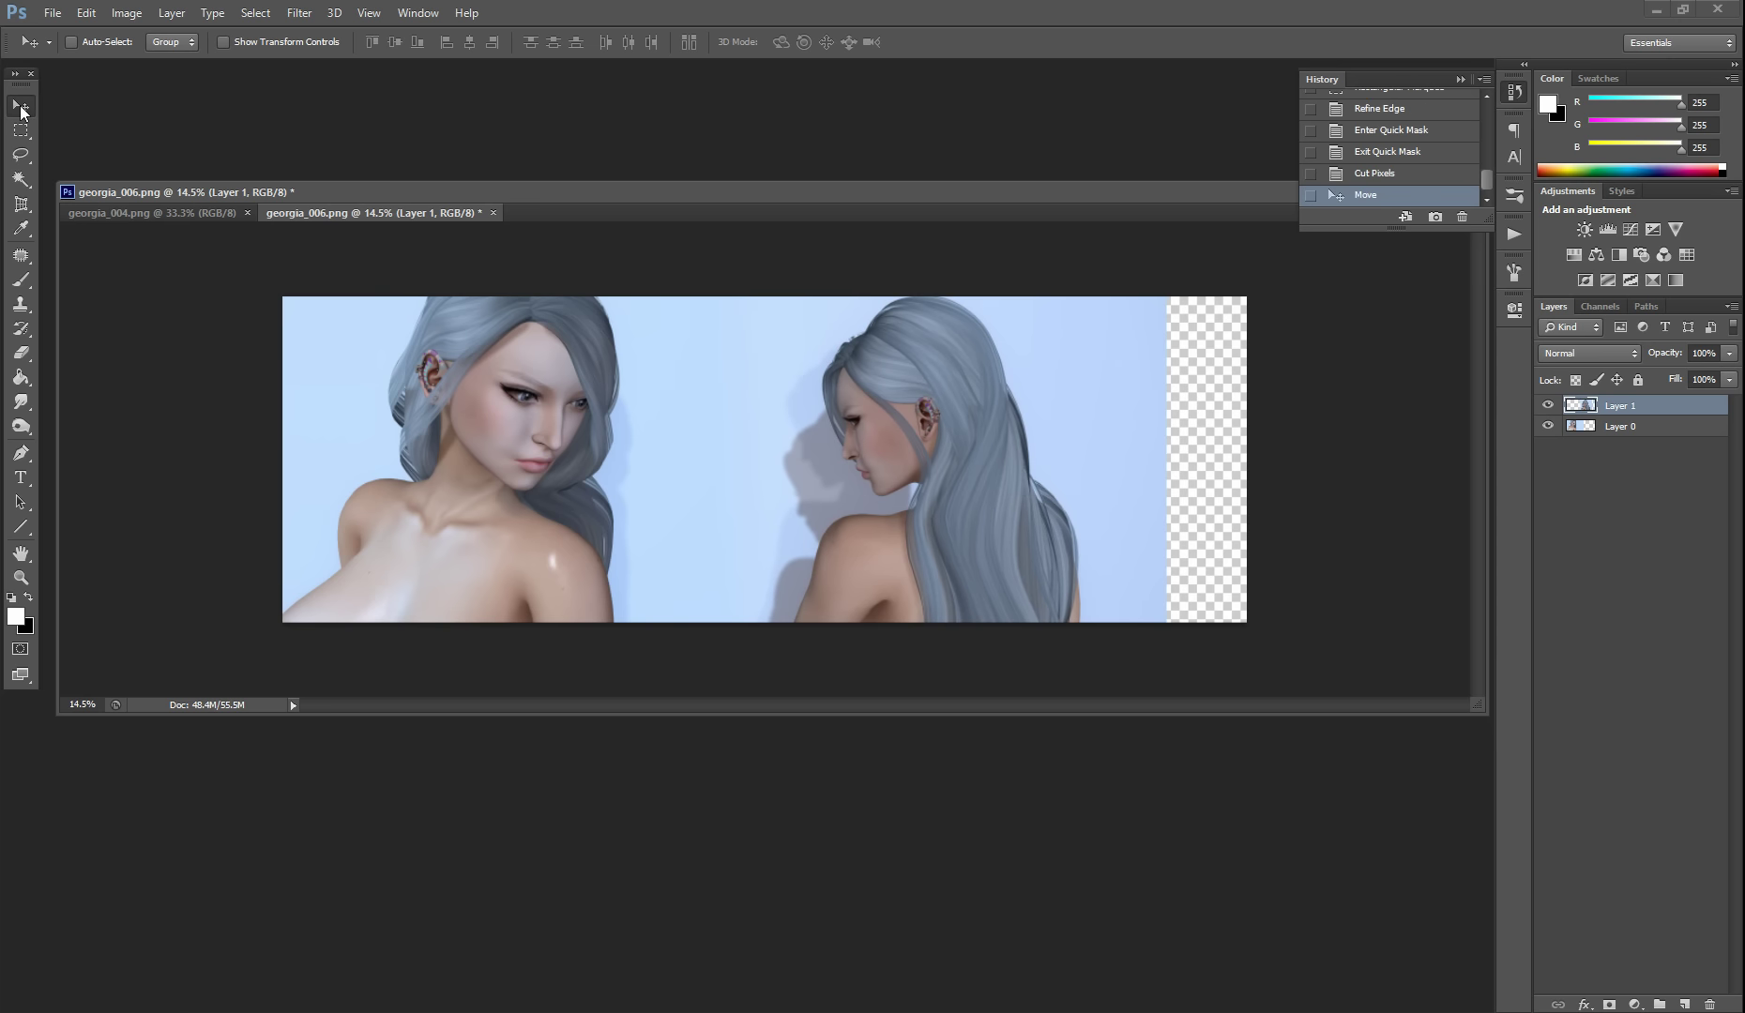
{"action": "left_click", "coordinate": [20, 129]}
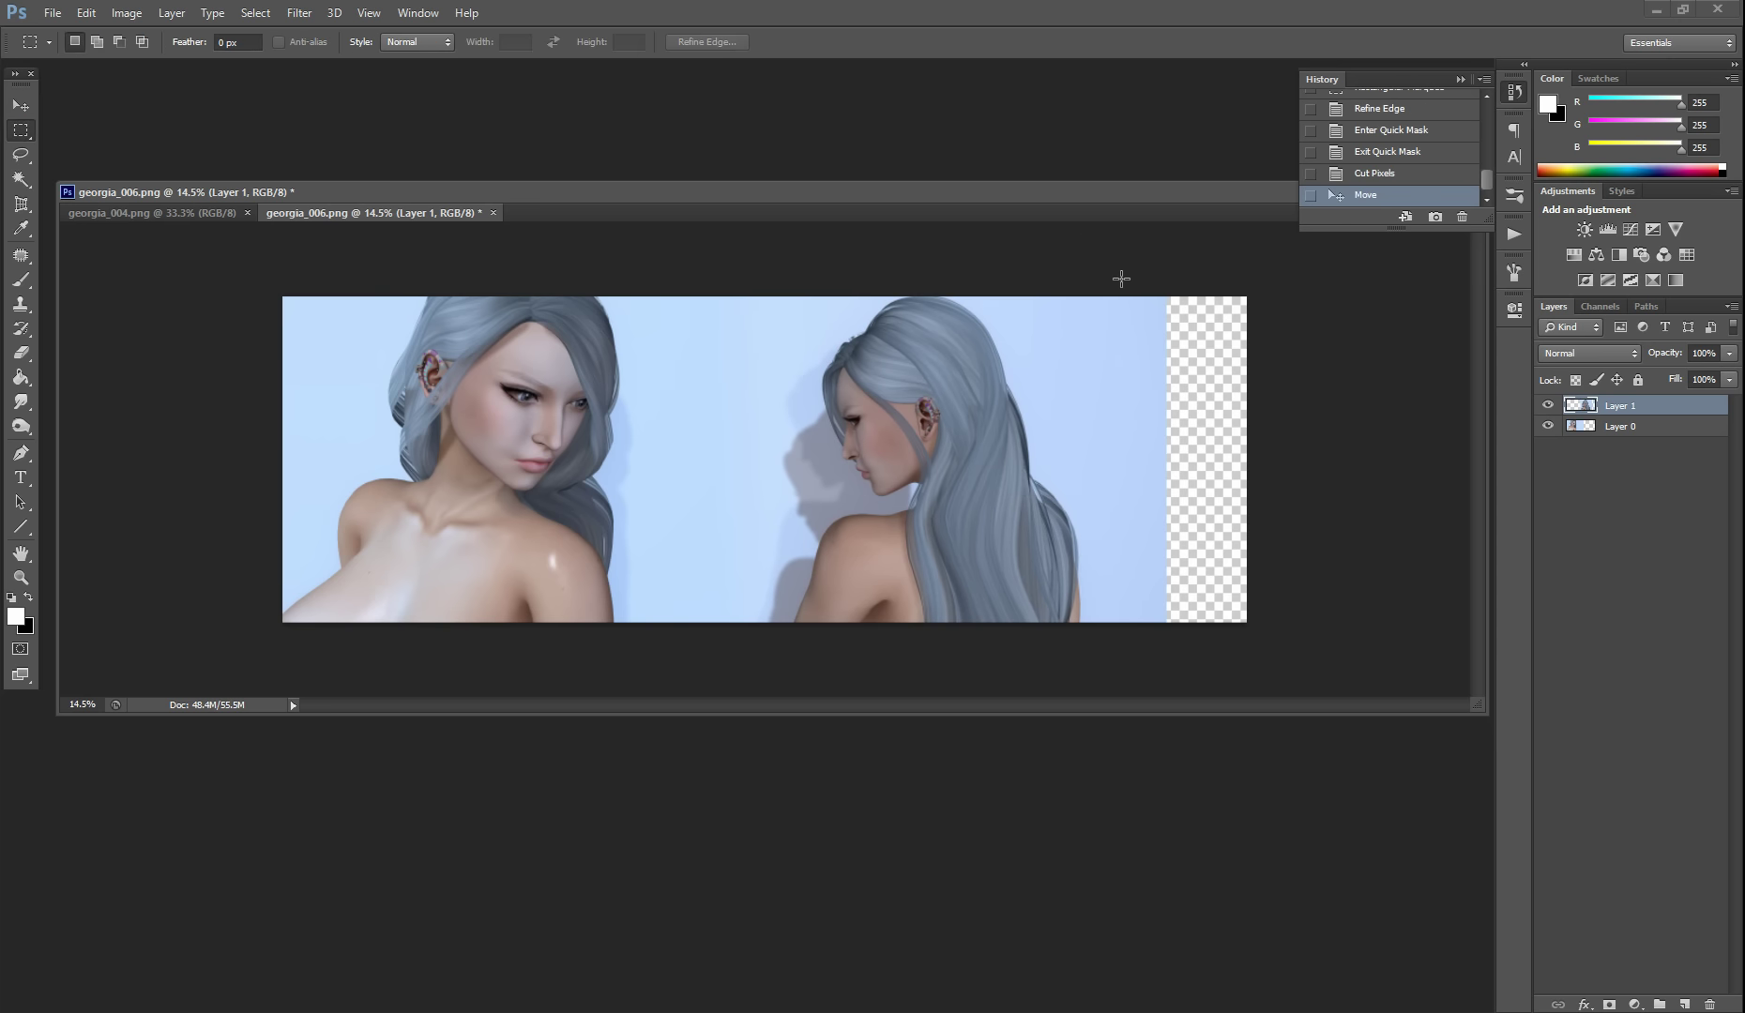
Crop the composite to everything left of the transparent strip and fit it on screen.
{"action": "left_click_drag", "start_coordinate": [1122, 276], "coordinate": [61, 722]}
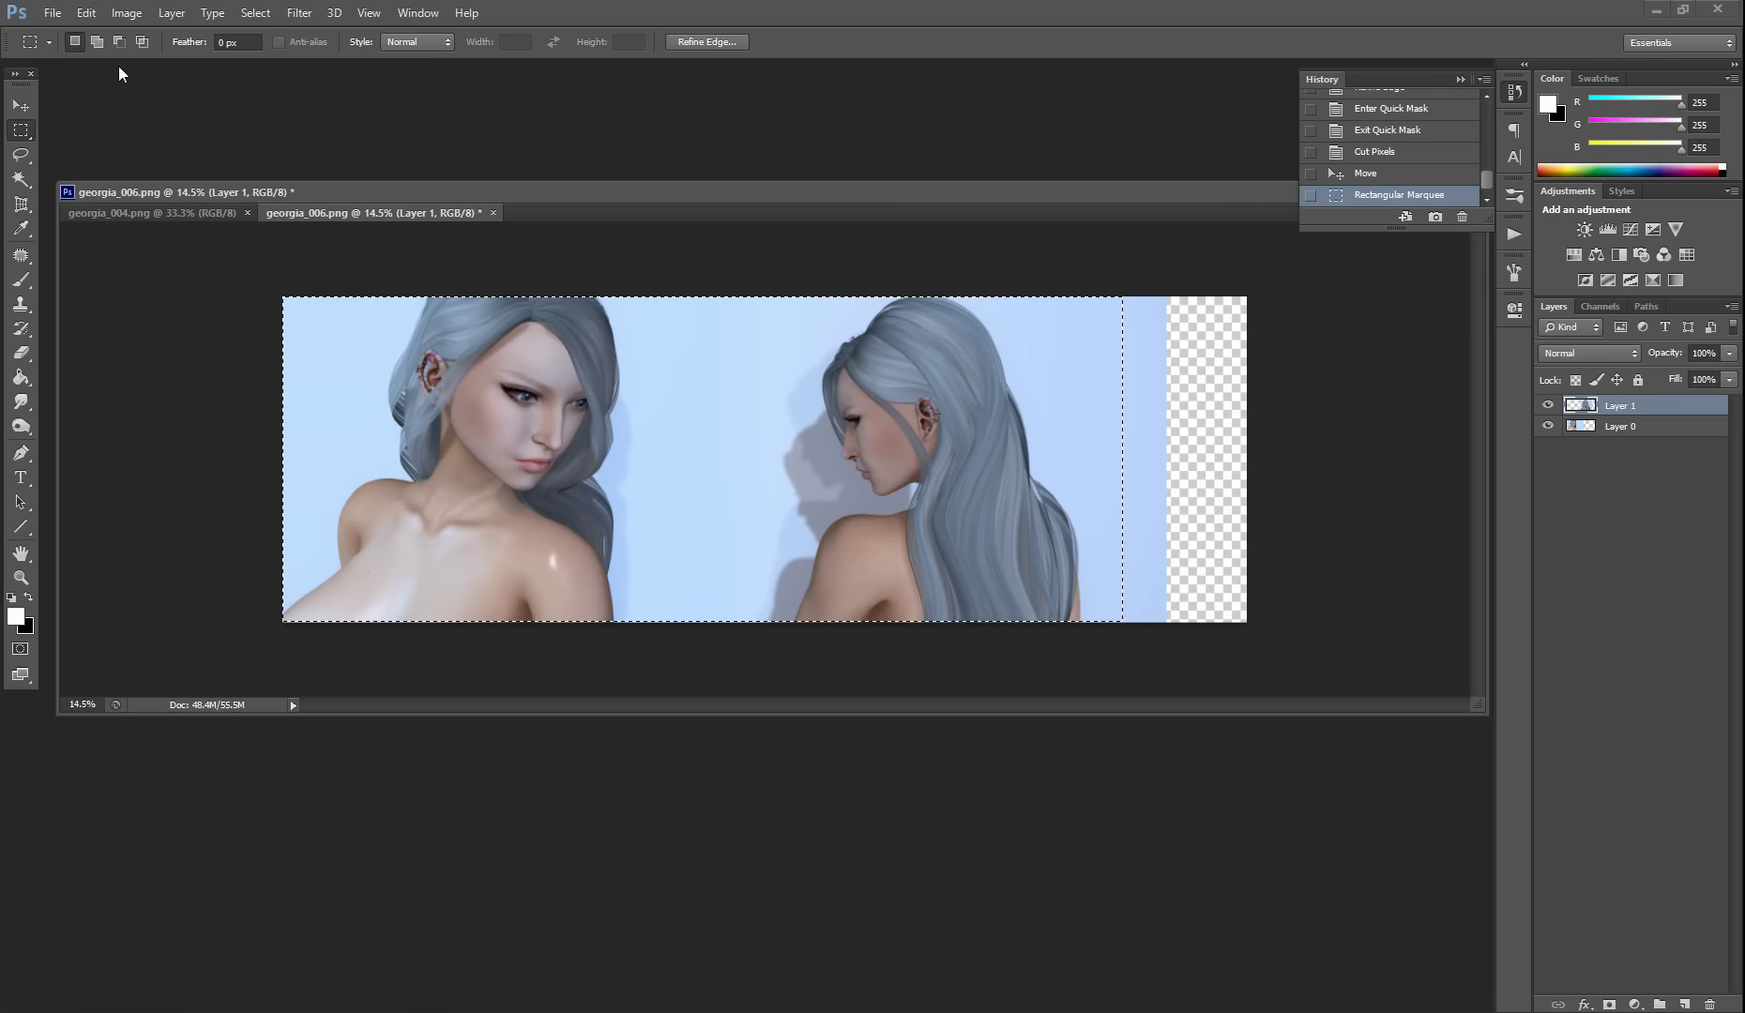
{"action": "left_click", "coordinate": [126, 12]}
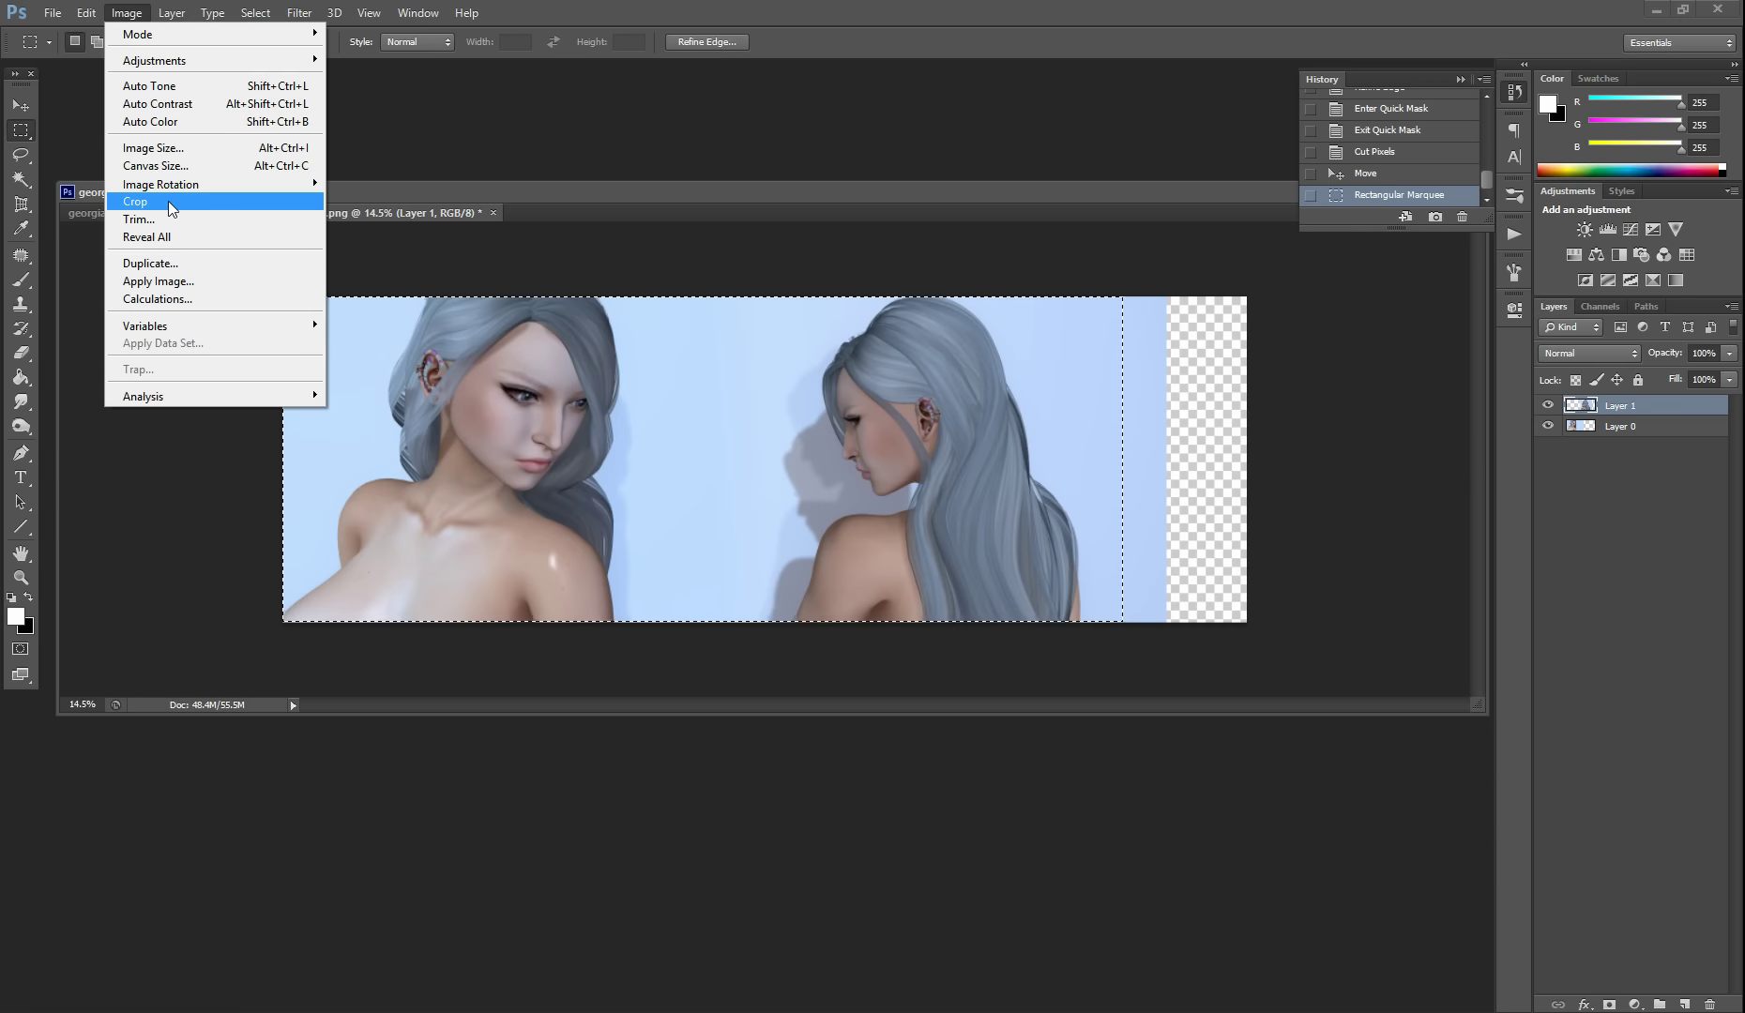
{"action": "left_click", "coordinate": [168, 200]}
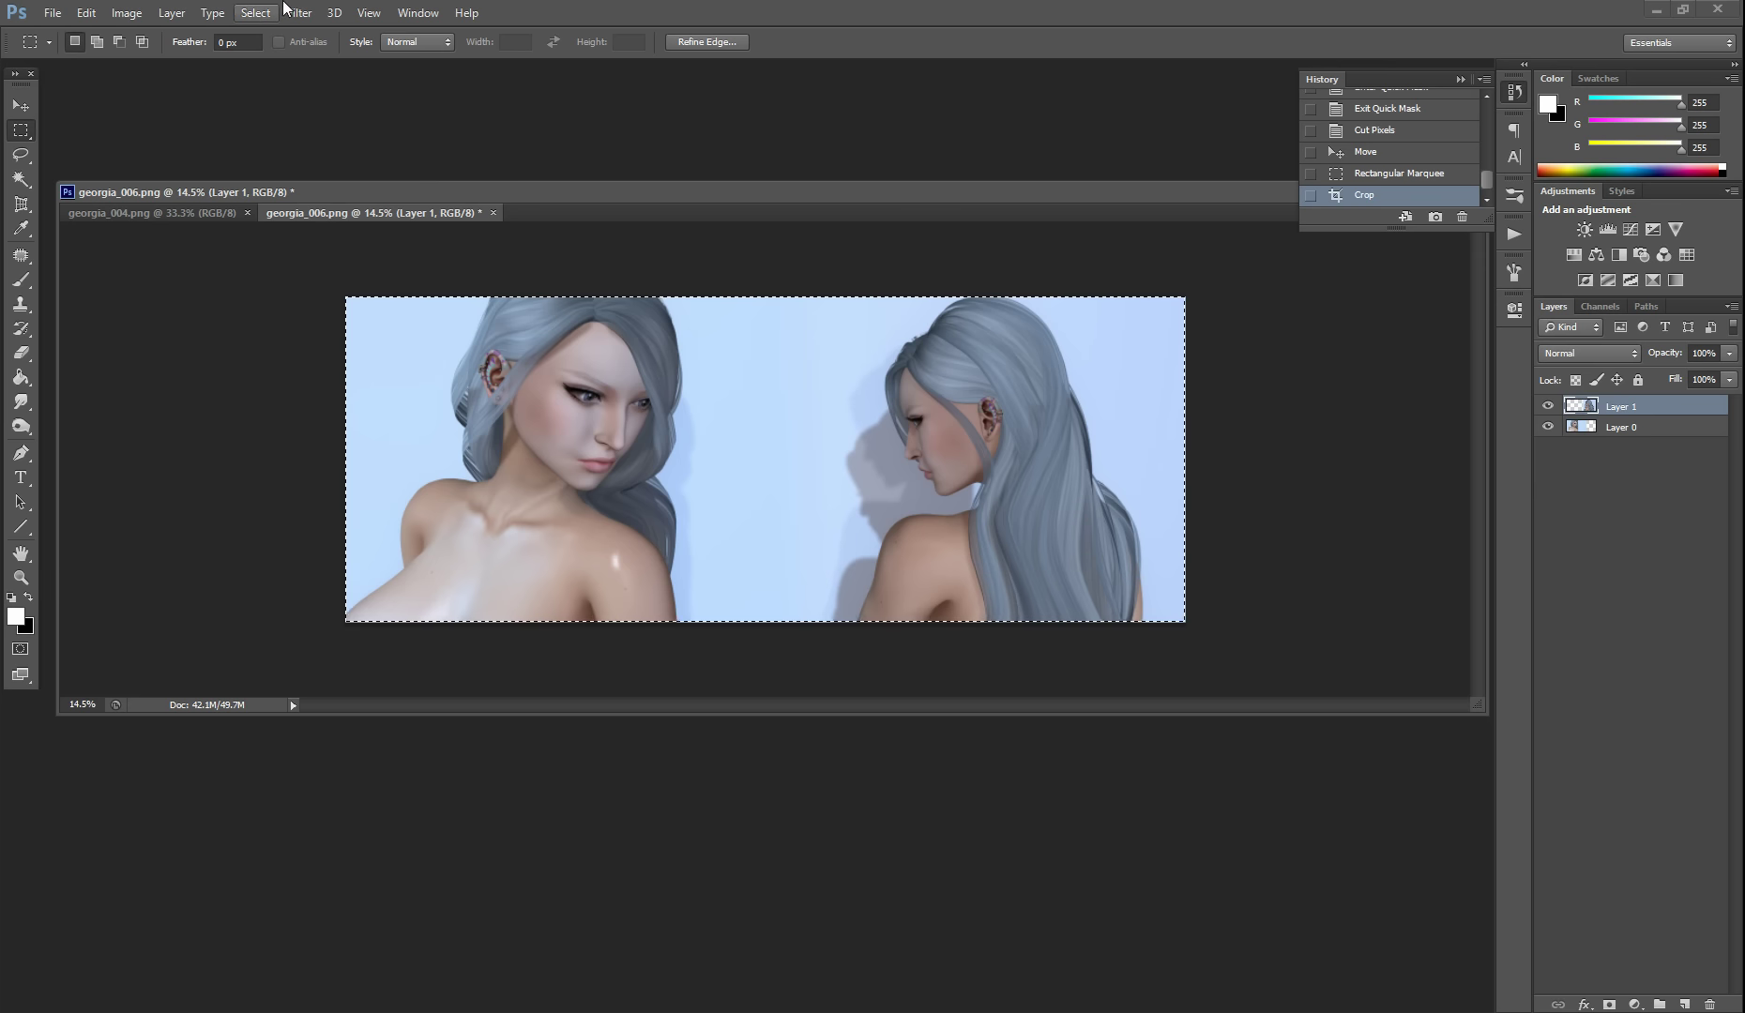
{"action": "left_click", "coordinate": [371, 12]}
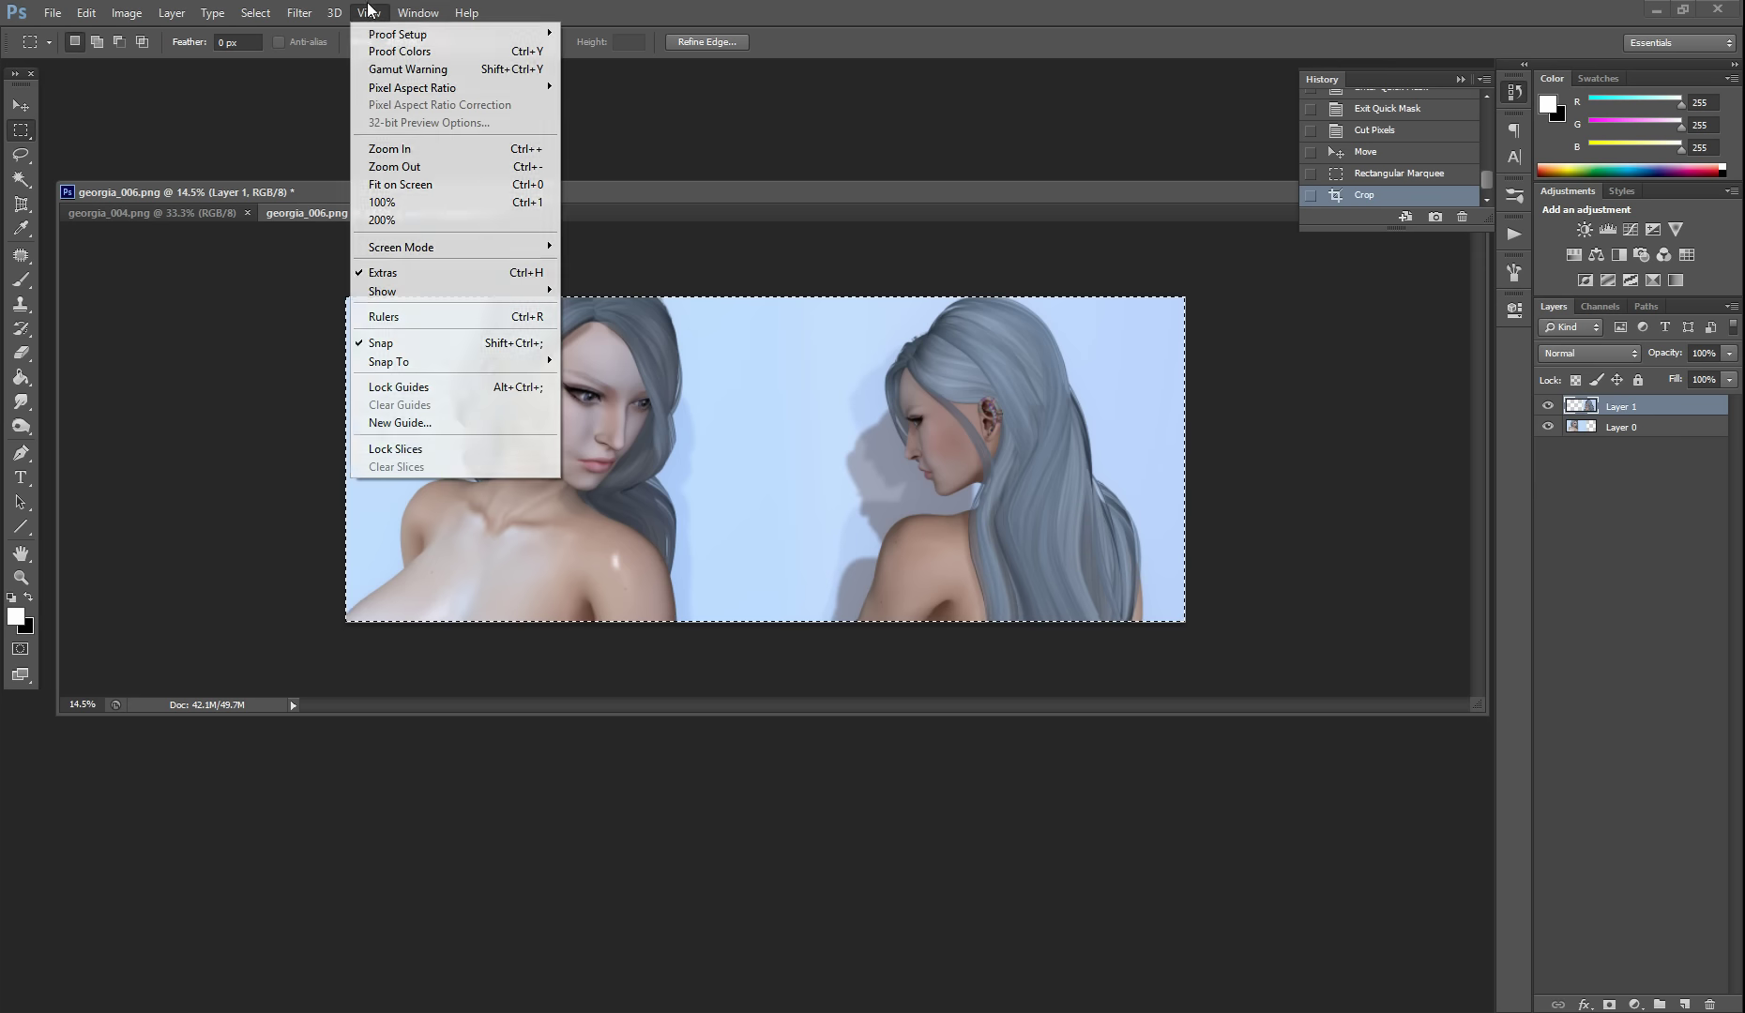
{"action": "left_click", "coordinate": [400, 183]}
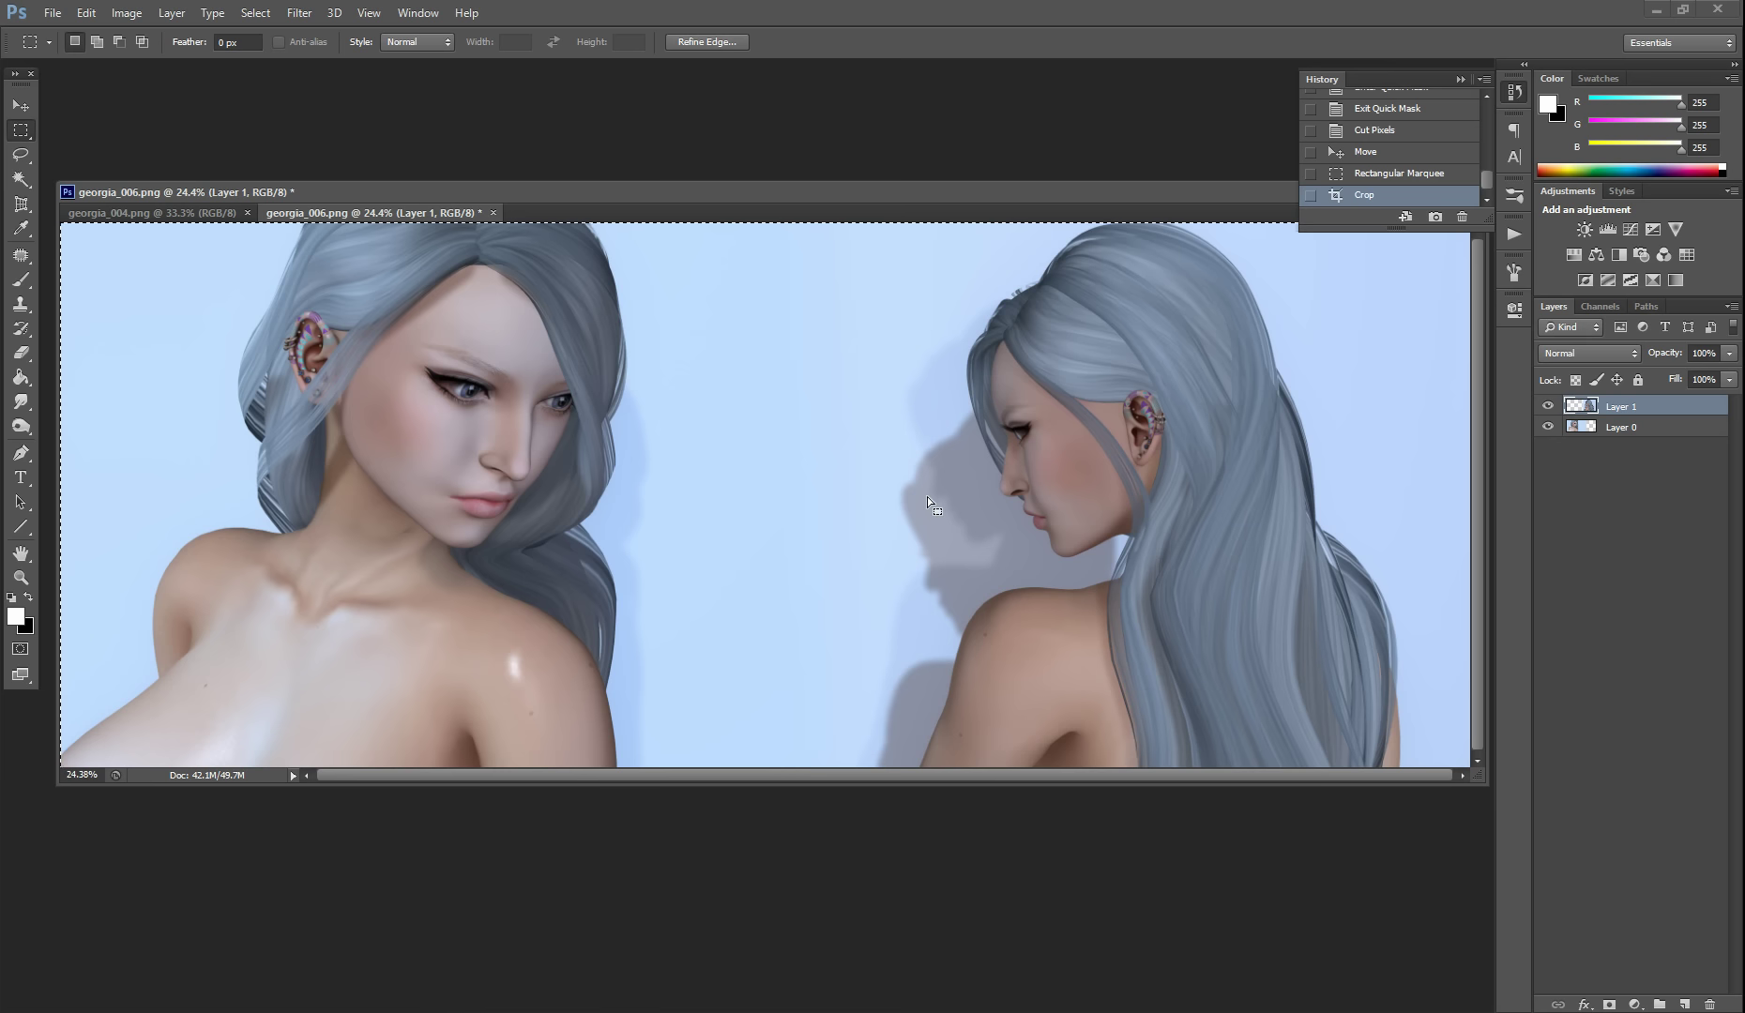
{"action": "scroll", "coordinate": [927, 495], "scroll_direction": "down", "scroll_amount": 2}
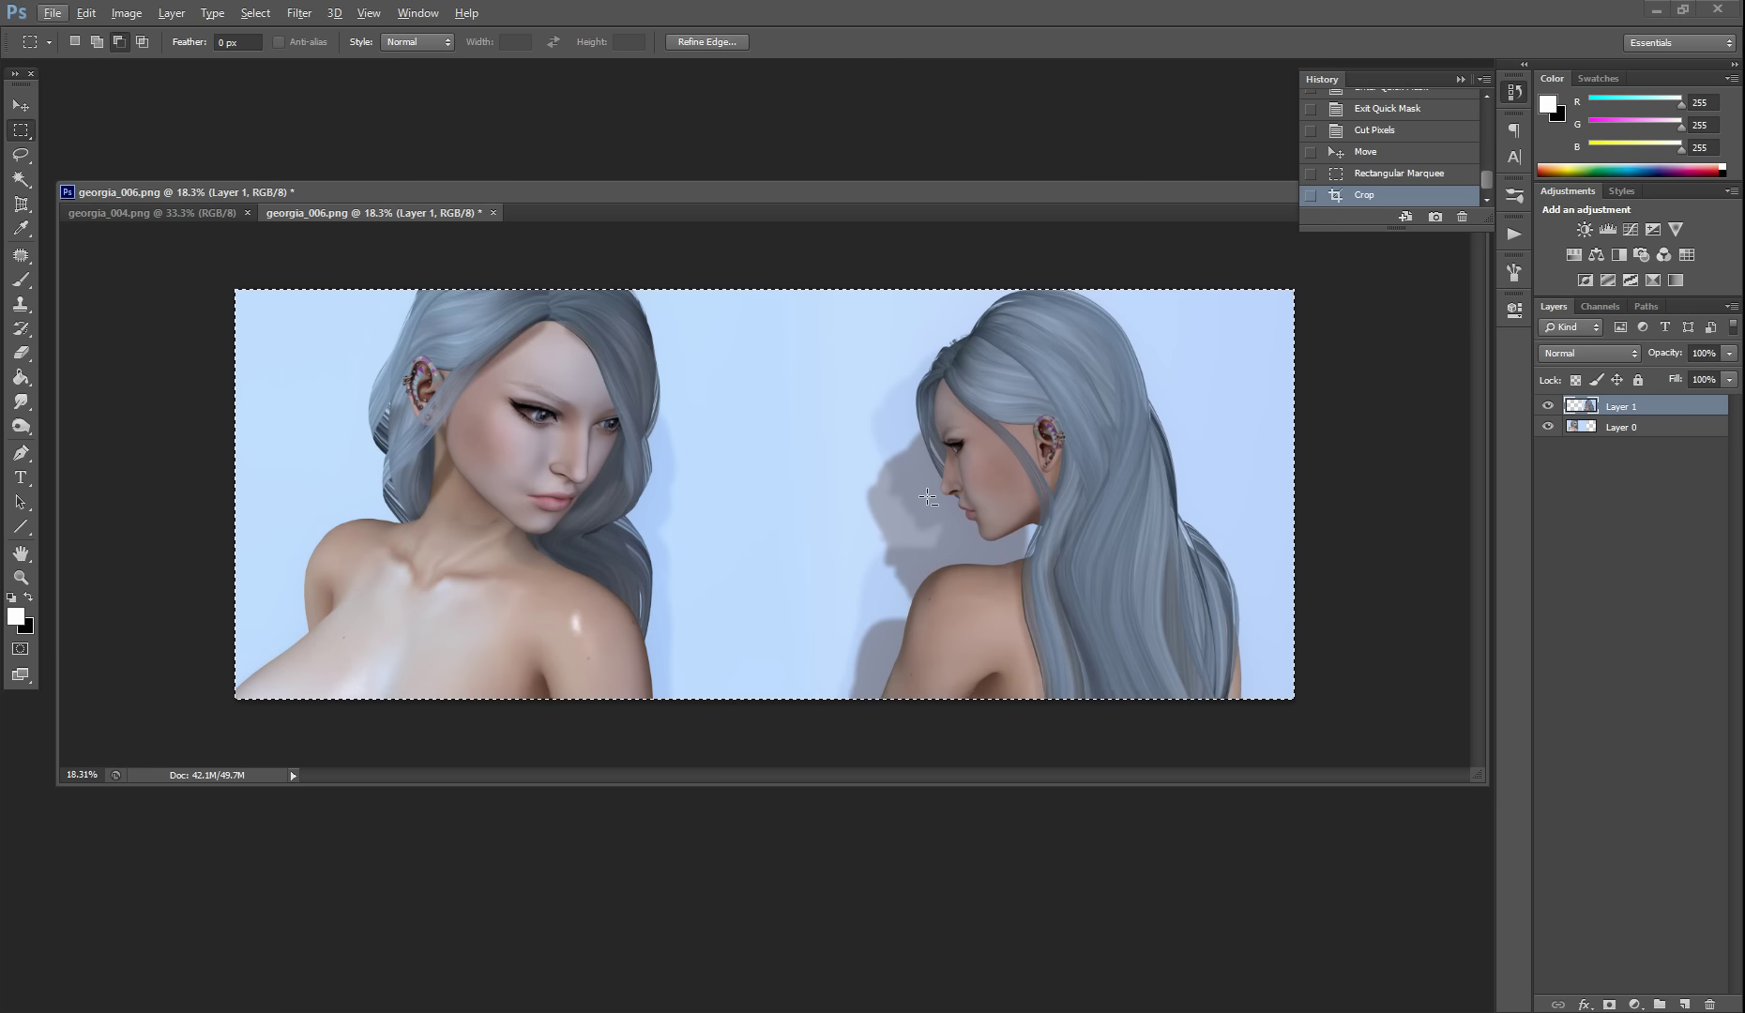
{"action": "key", "text": "alt"}
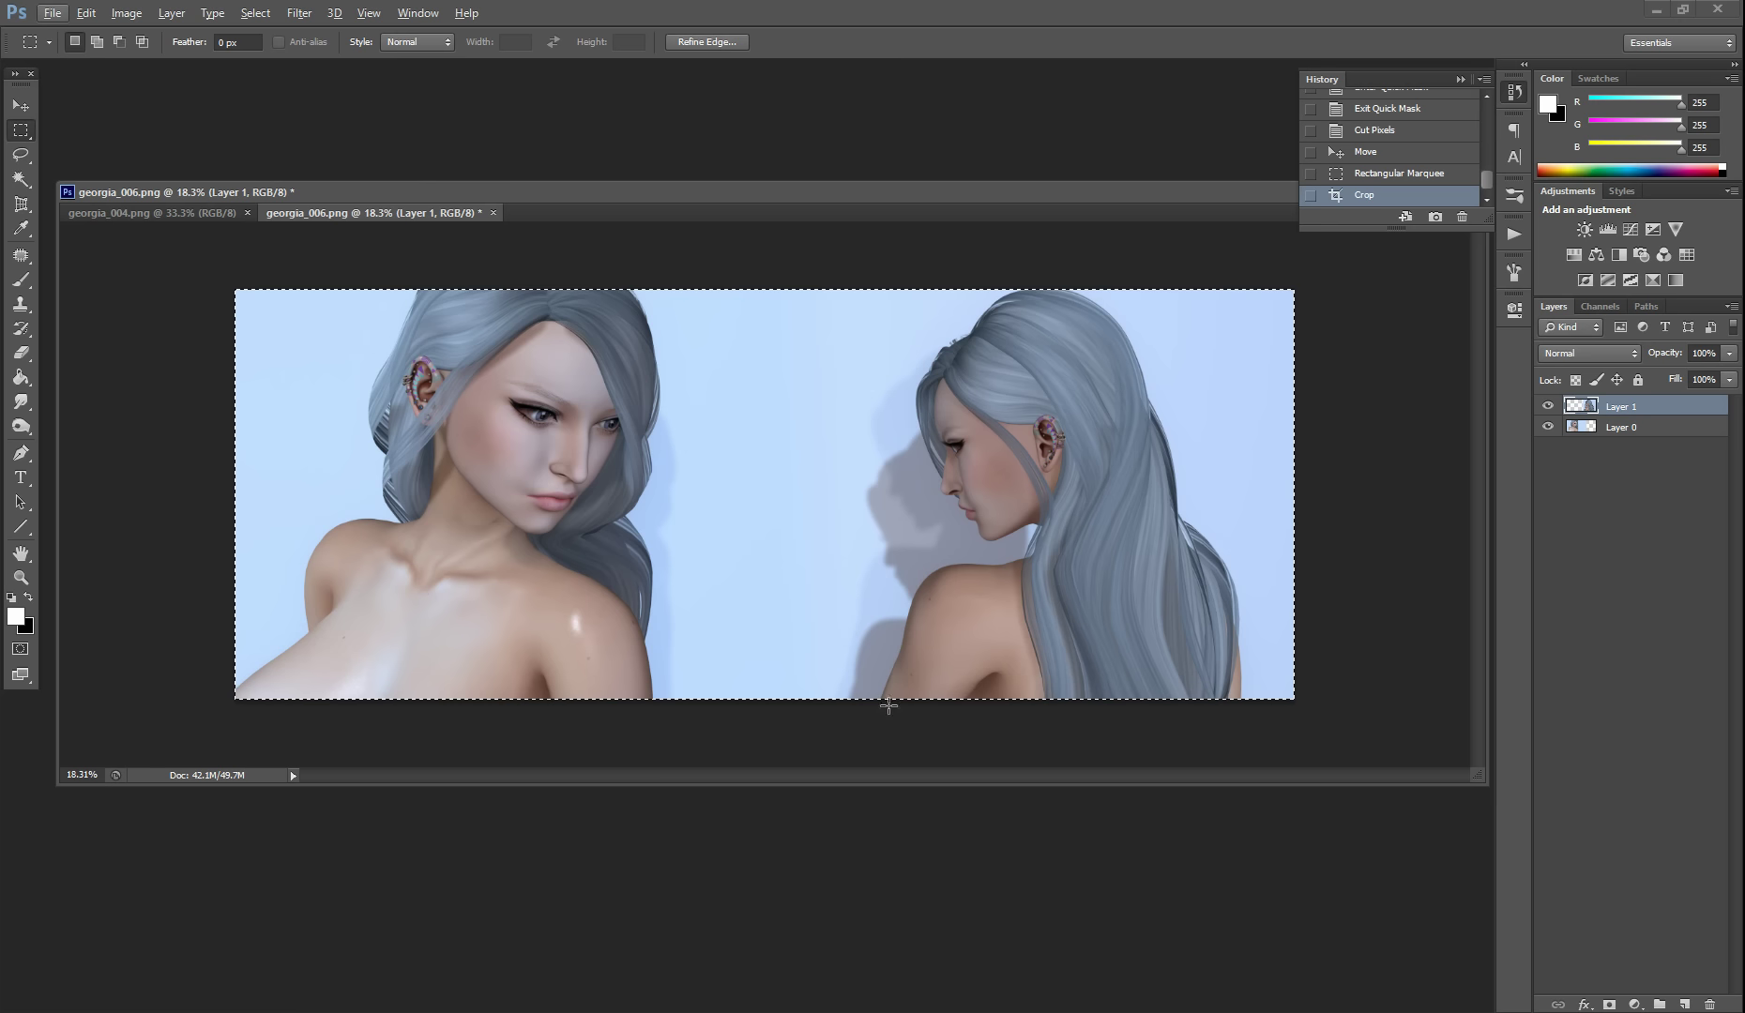